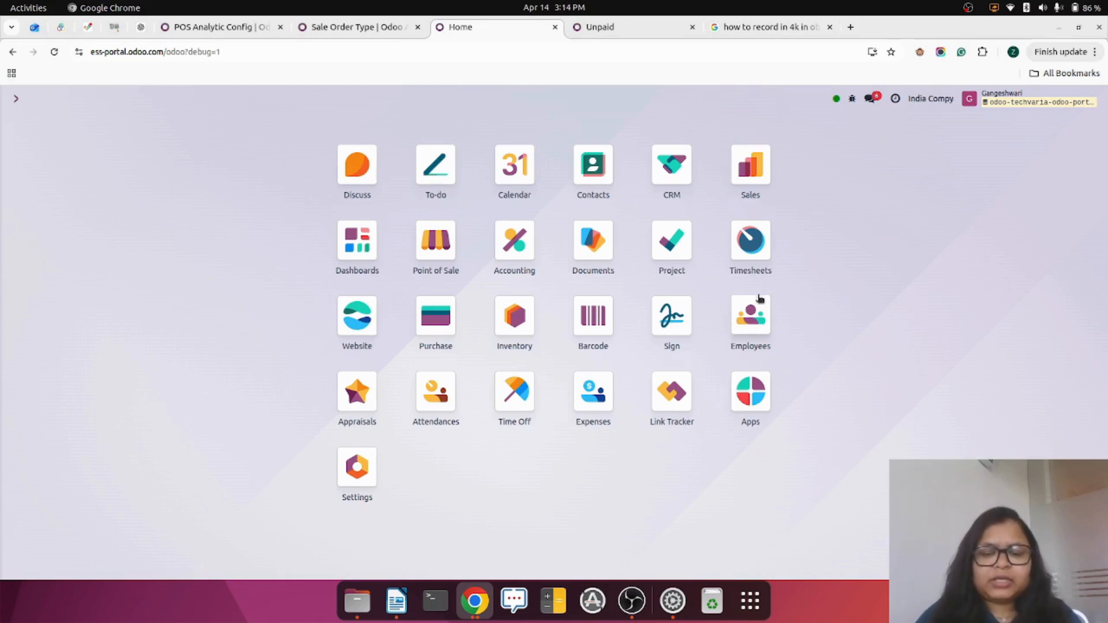
Search all modules in Apps for "leave", without the default Apps filter.
click(753, 401)
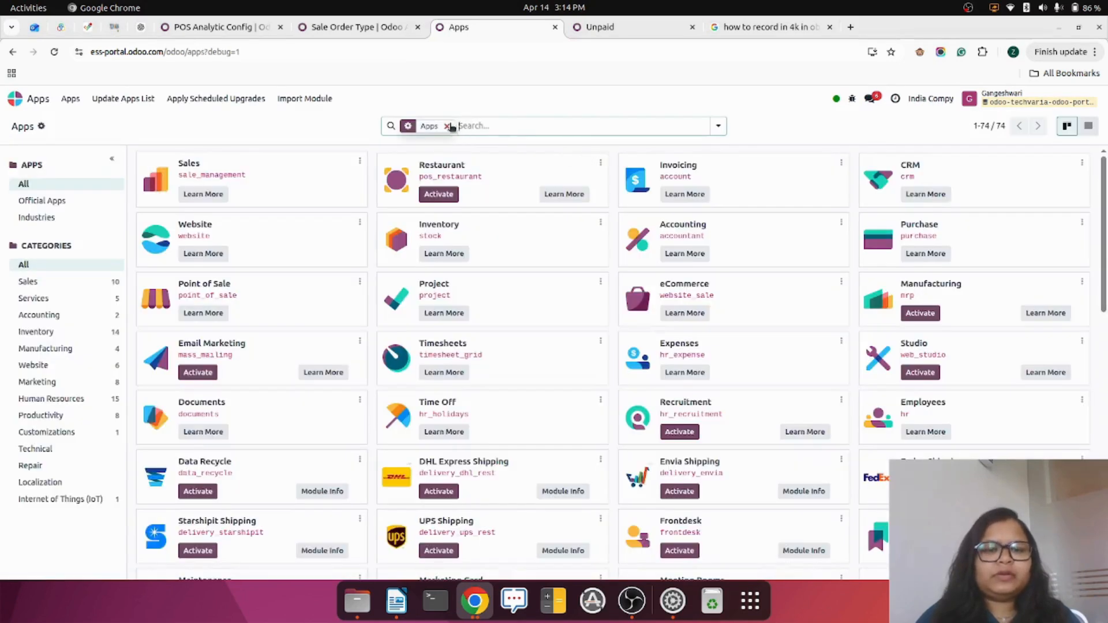
click(488, 129)
text(leave)
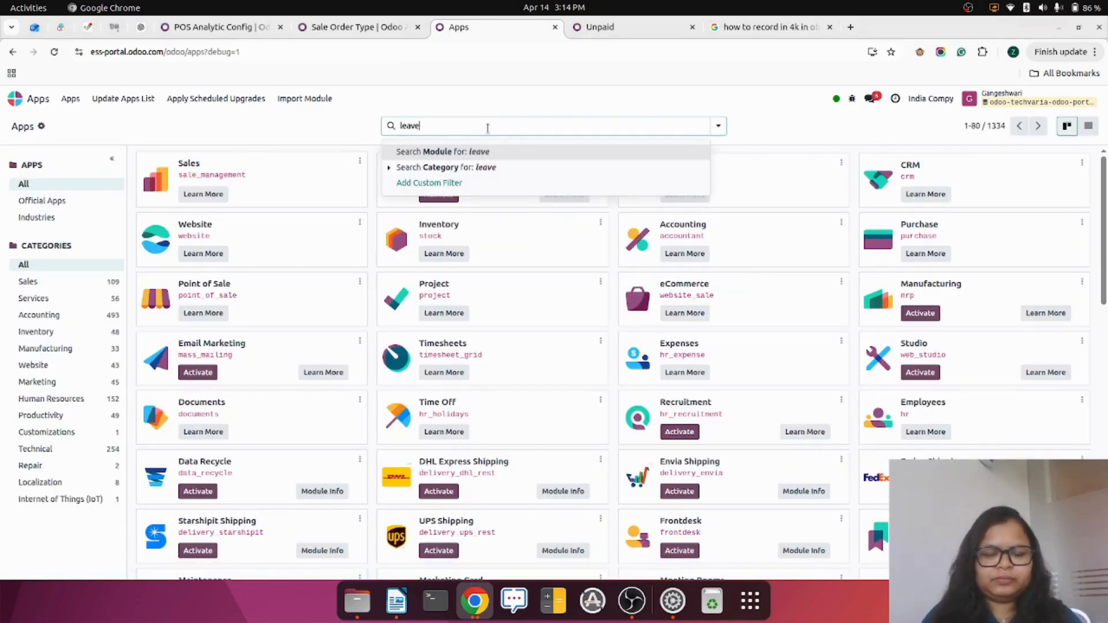
key(Return)
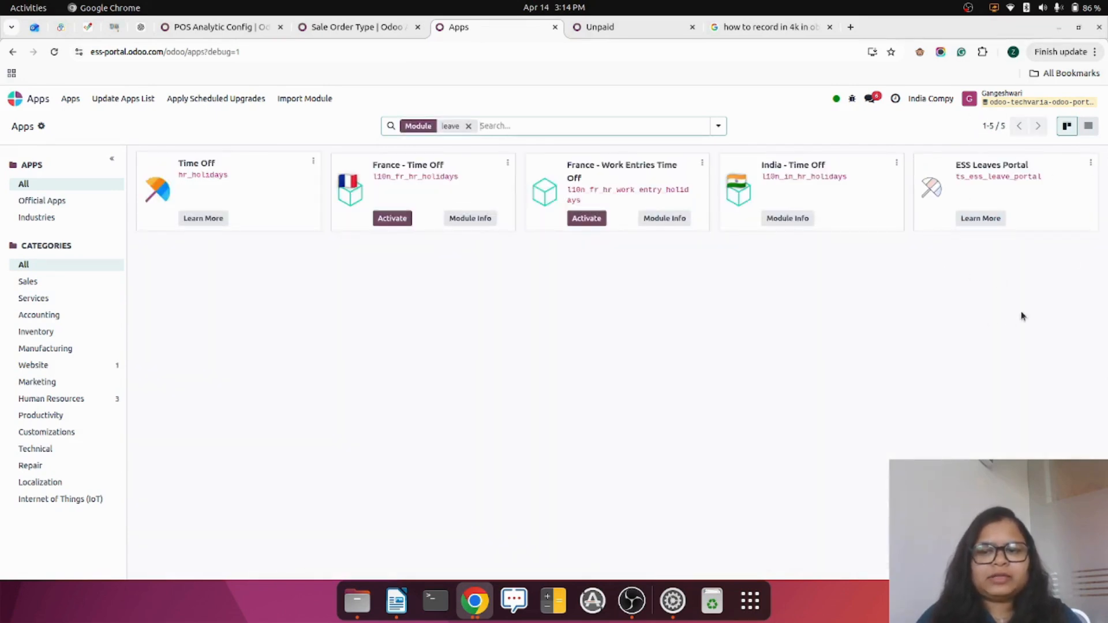
Open the employee record with the BA job position and check its work email and related user in the employee settings.
click(15, 99)
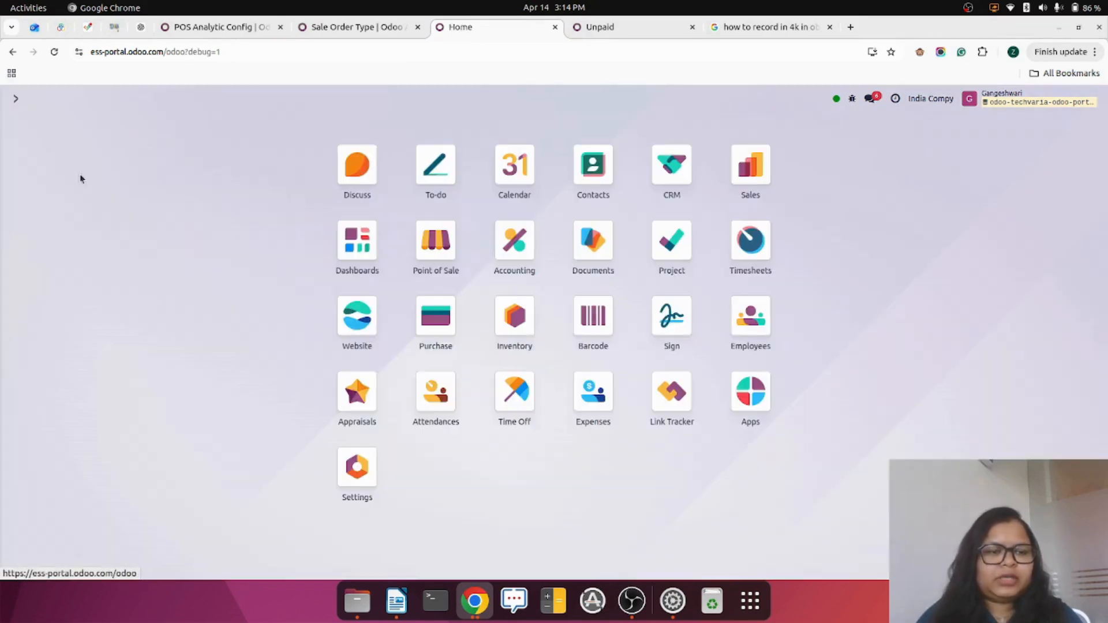
click(753, 318)
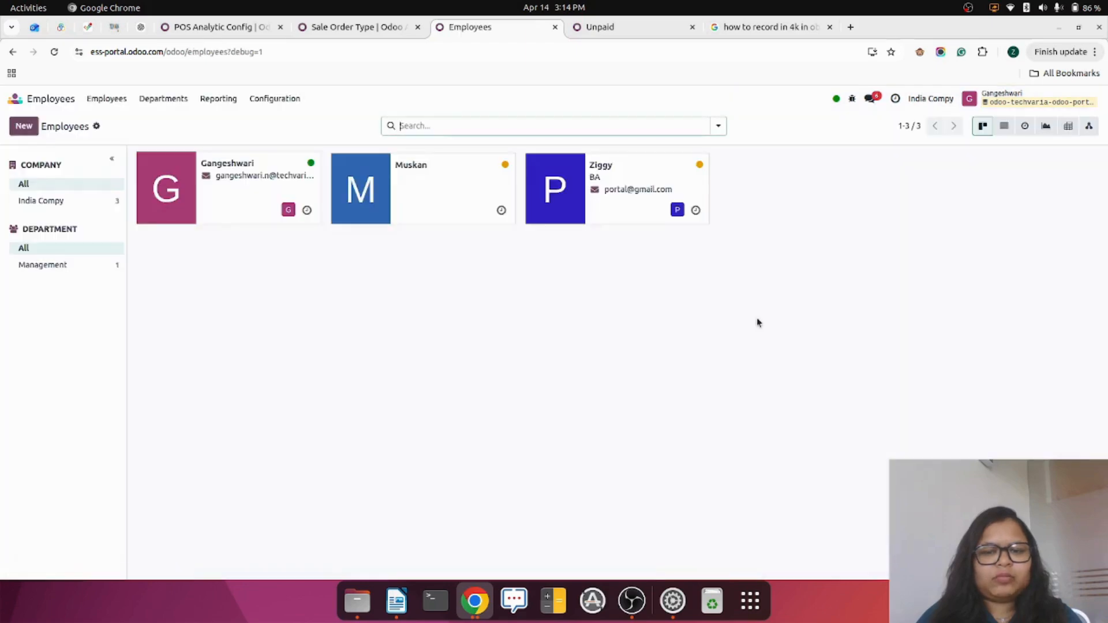
click(622, 191)
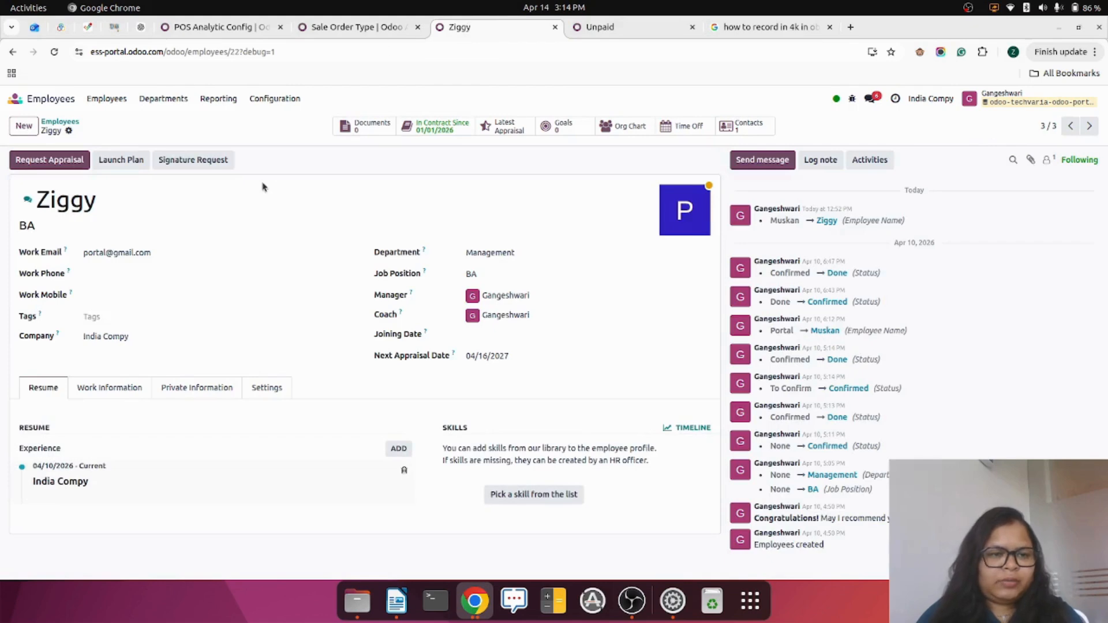
click(261, 394)
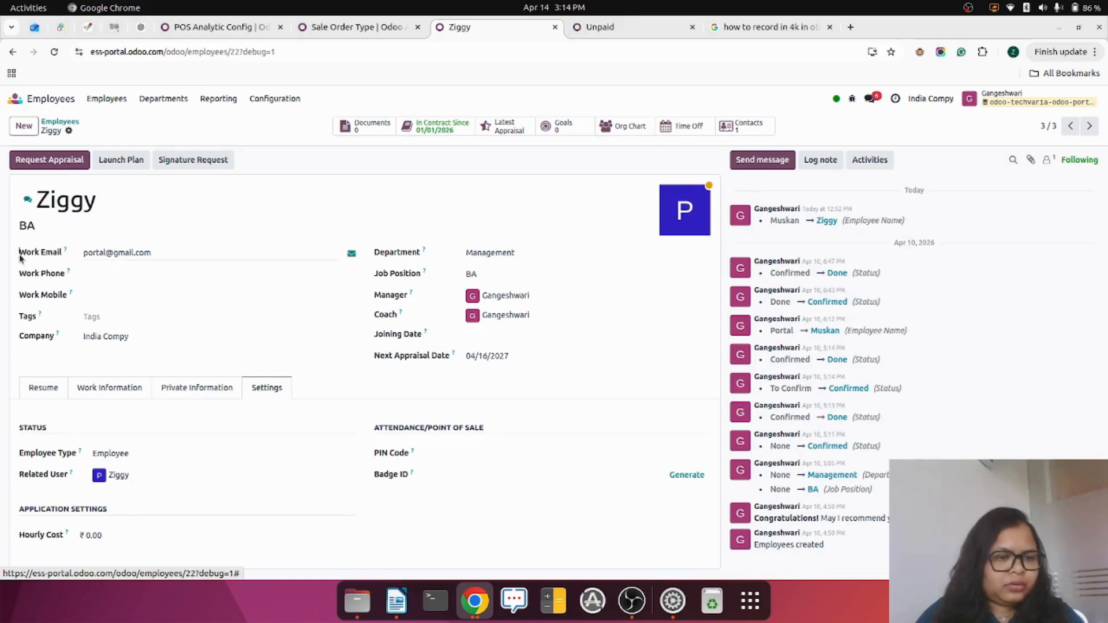
drag(20, 254, 59, 253)
click(278, 156)
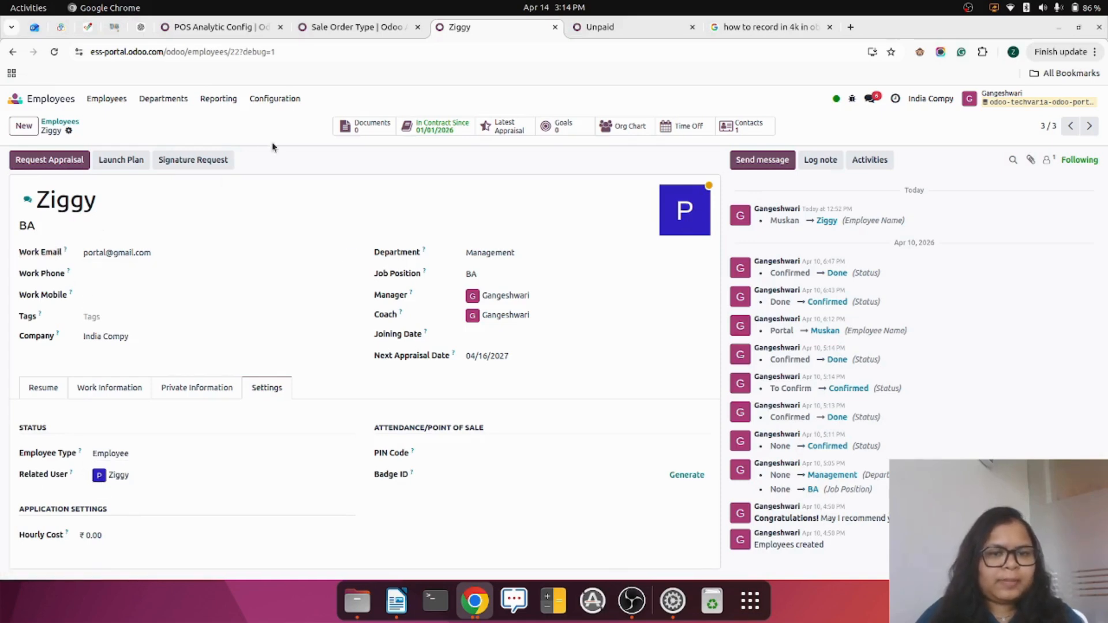
click(15, 99)
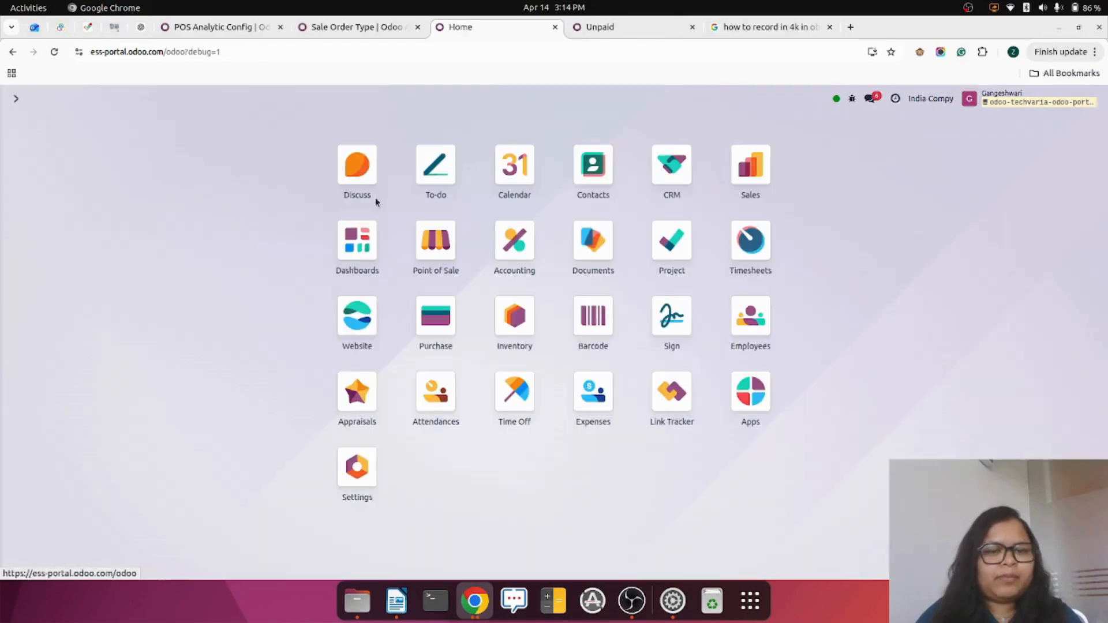
Switch to the incognito portal window and open the Leaves page from the account home.
click(473, 600)
click(525, 482)
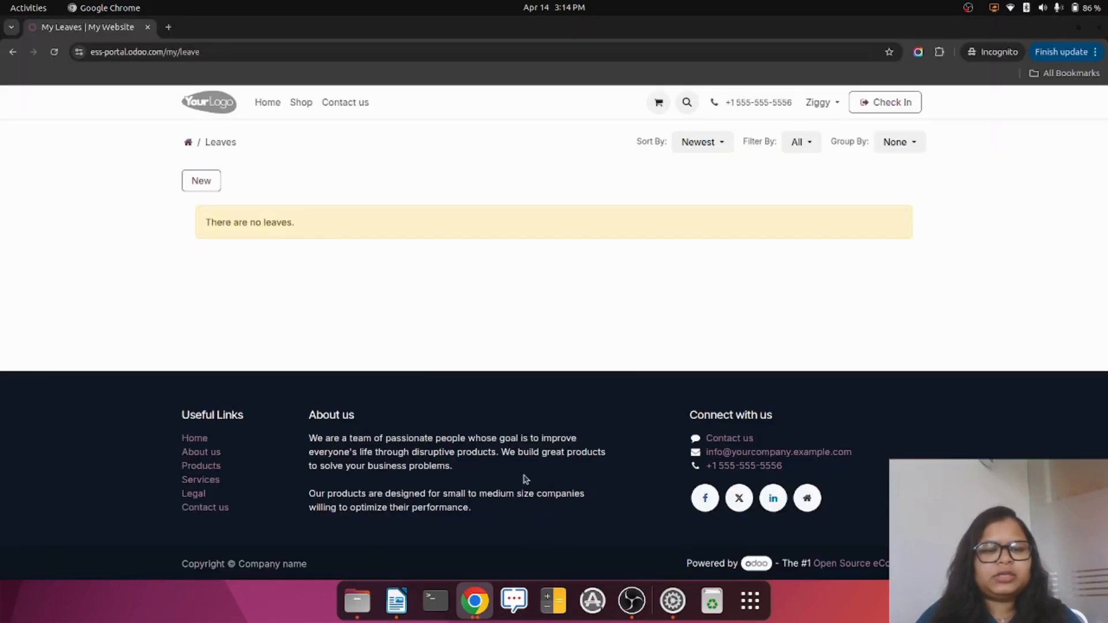
click(188, 142)
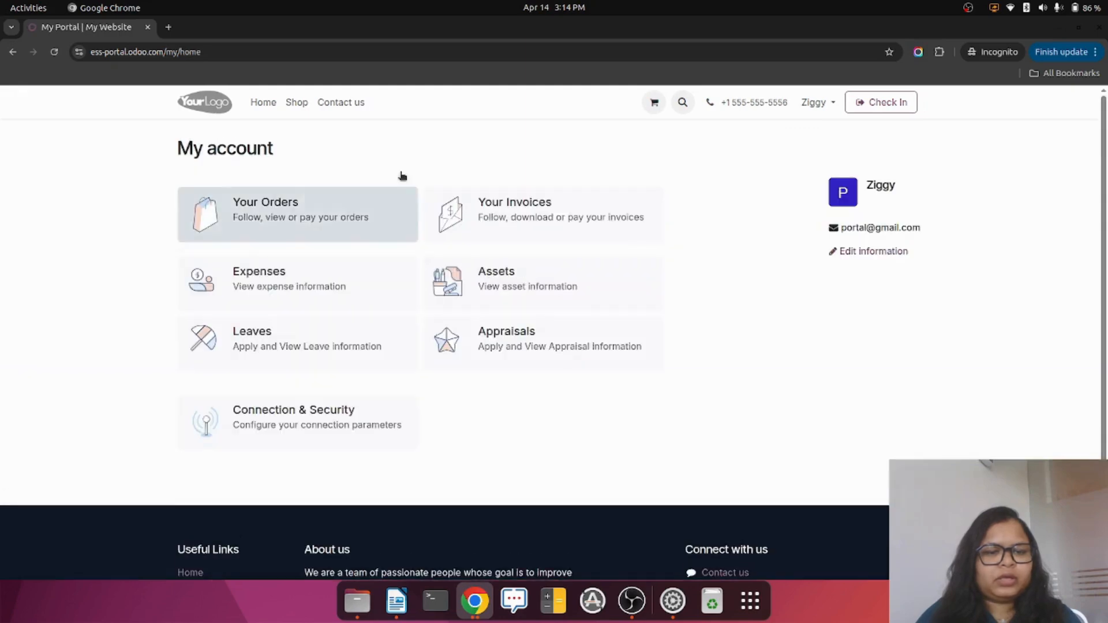
click(281, 350)
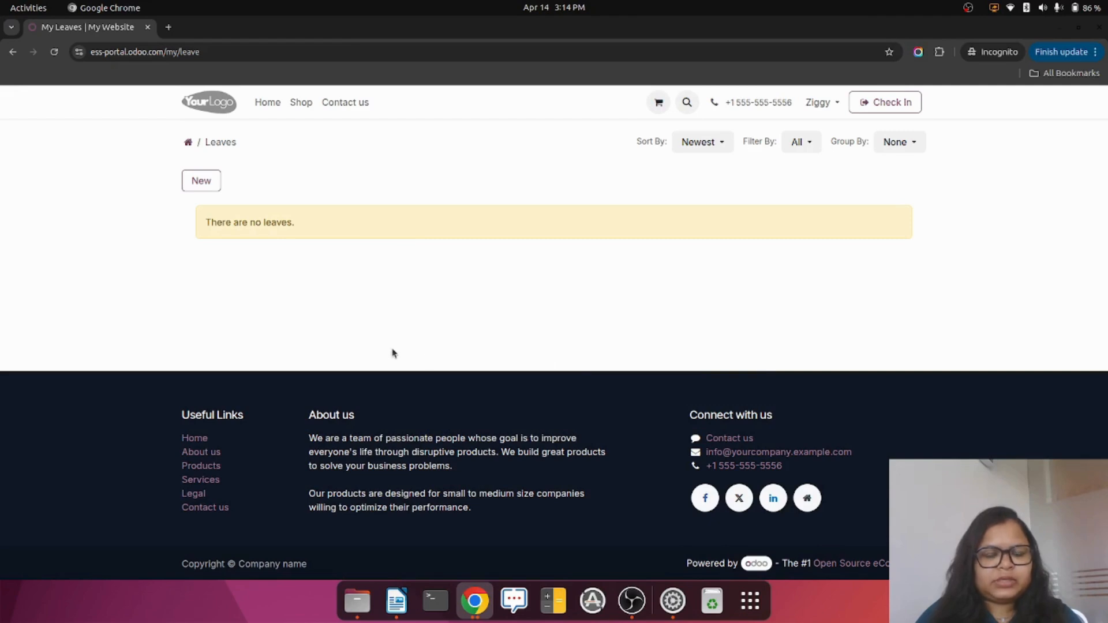
Return to the backend window, open the Paid Time Off type in the Time Off configuration and review its settings.
click(485, 601)
click(411, 564)
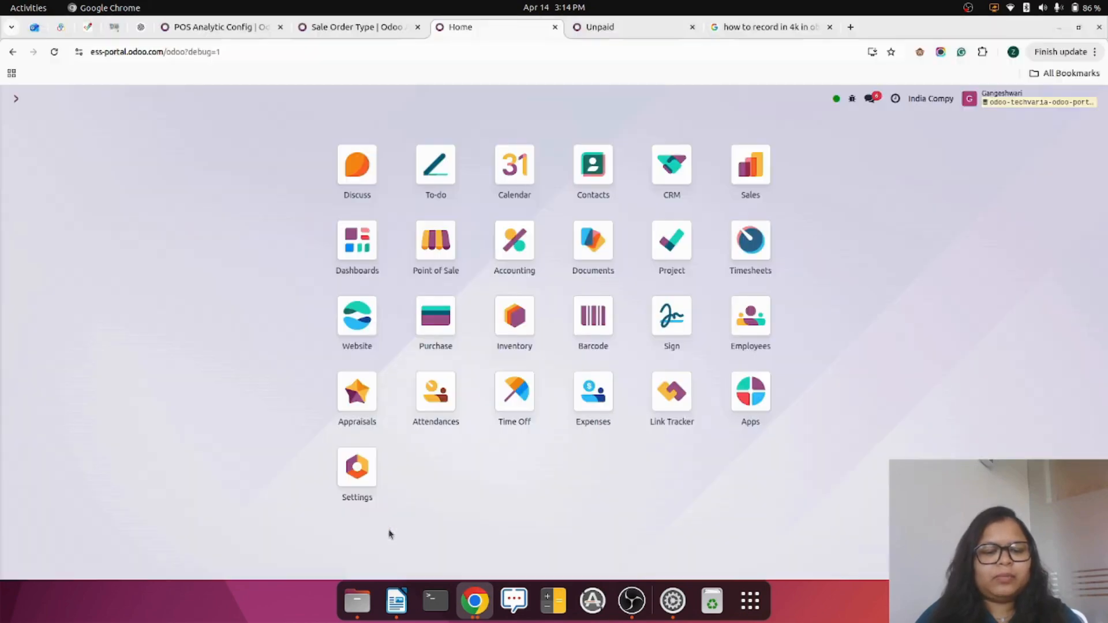
click(500, 401)
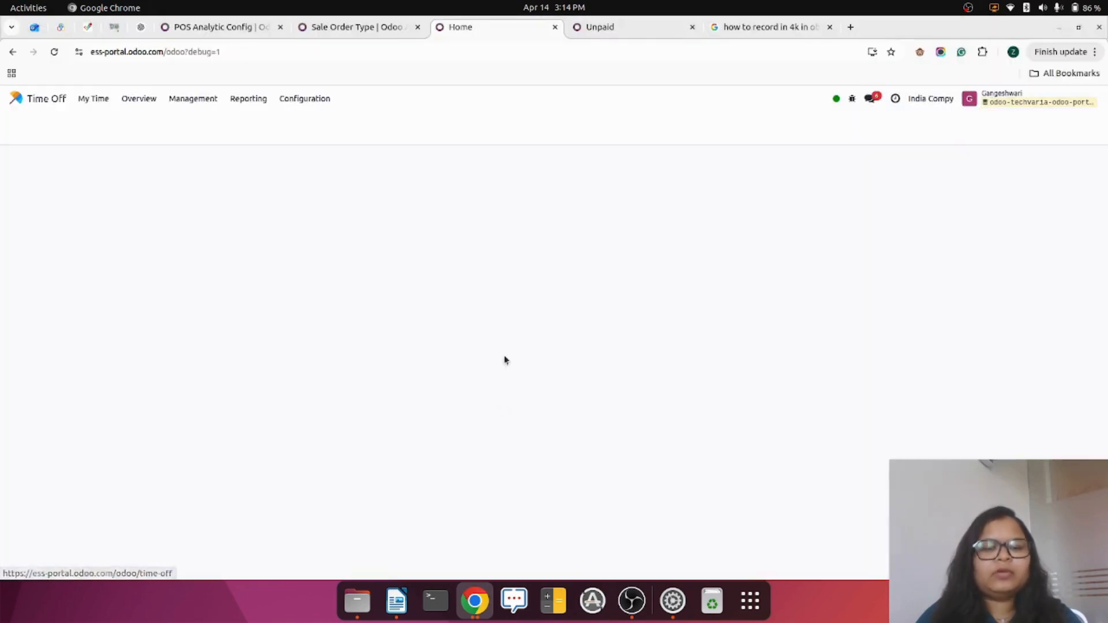
click(316, 103)
click(315, 122)
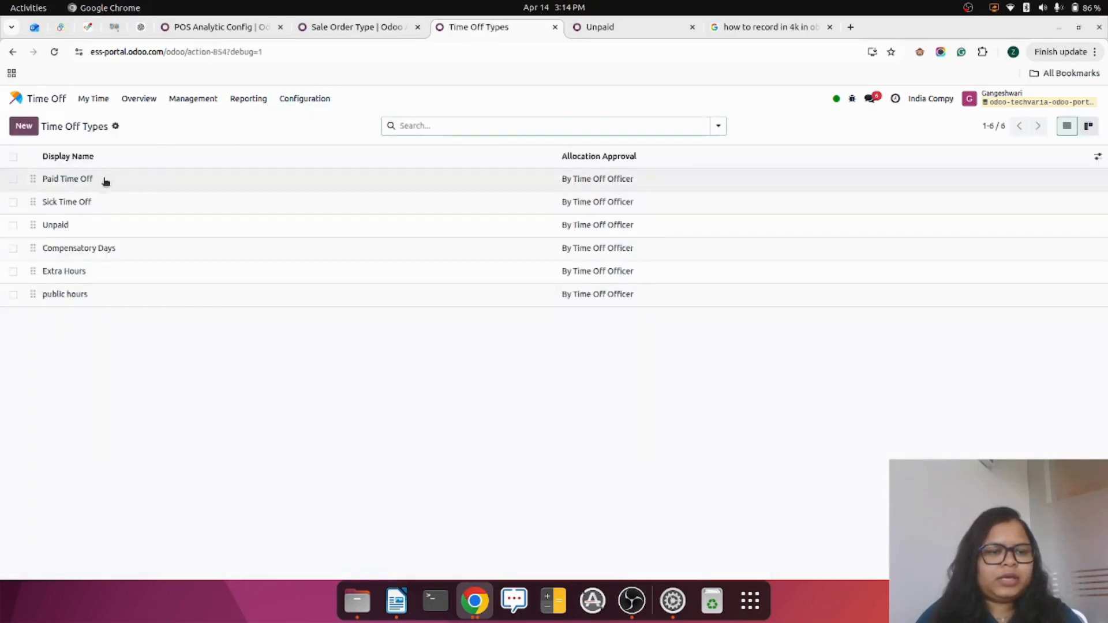
click(141, 186)
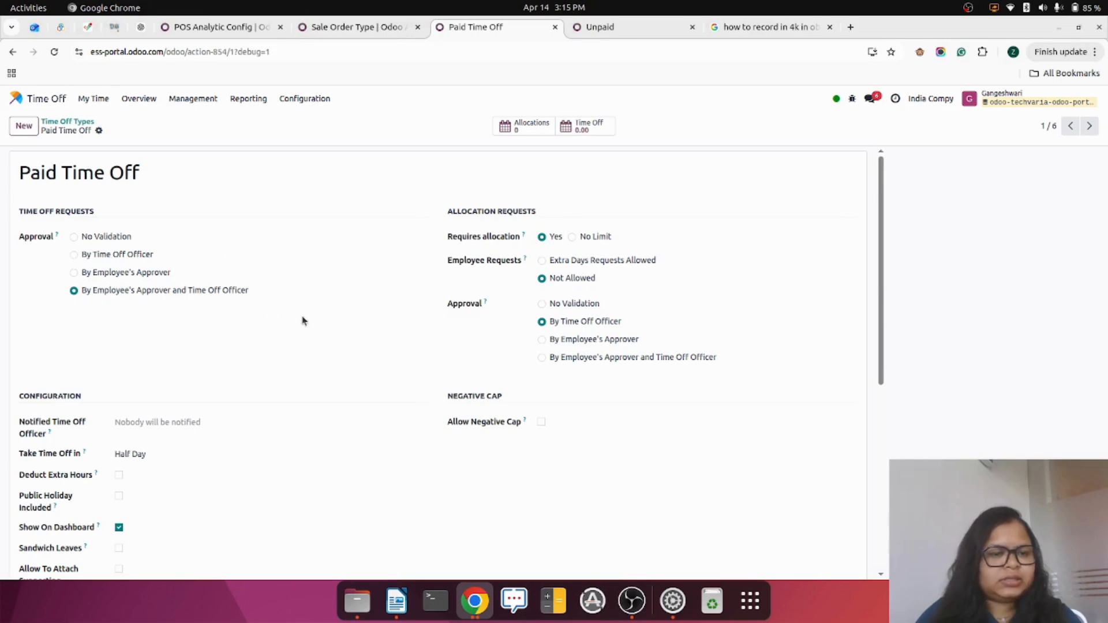
scroll(356, 324, down, 2)
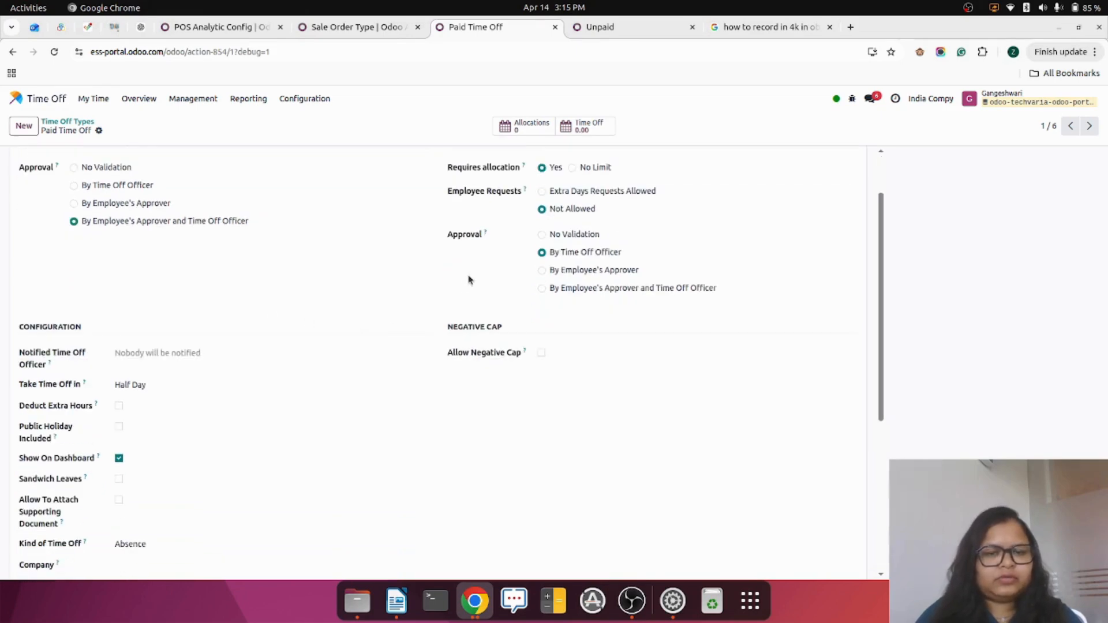
scroll(256, 302, up, 2)
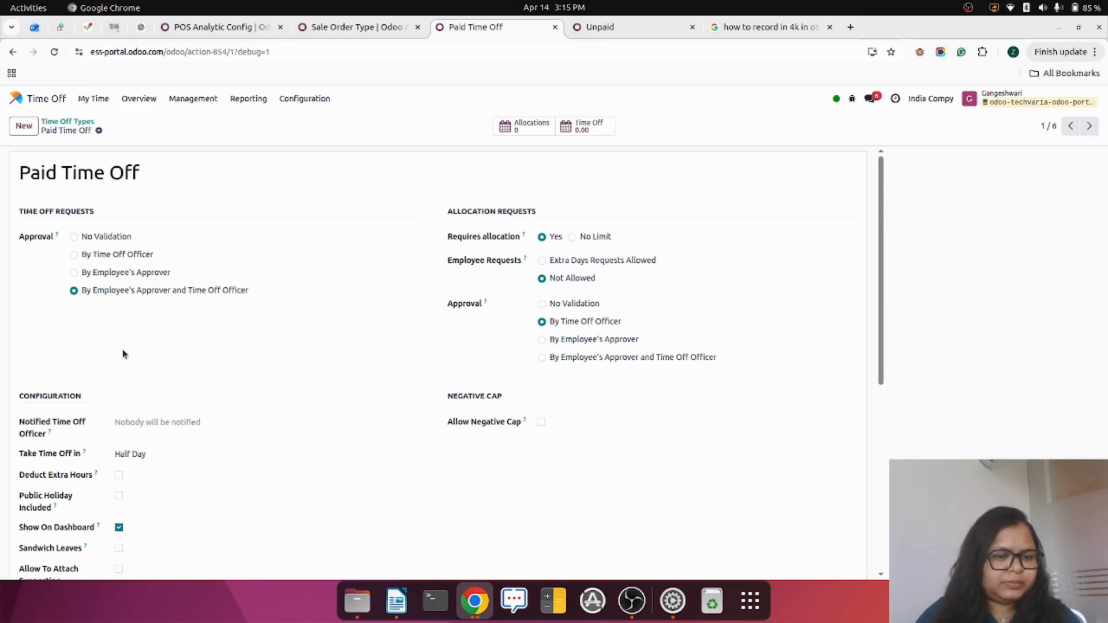
Set Paid Time Off to be taken in Day and save the time off type.
scroll(167, 349, down, 2)
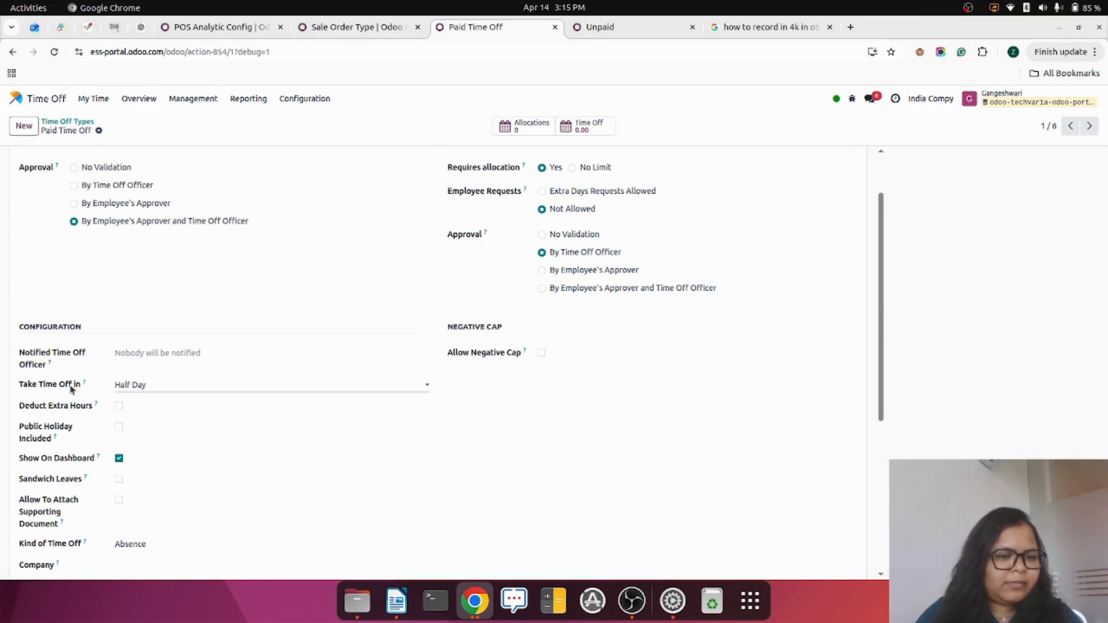
click(141, 385)
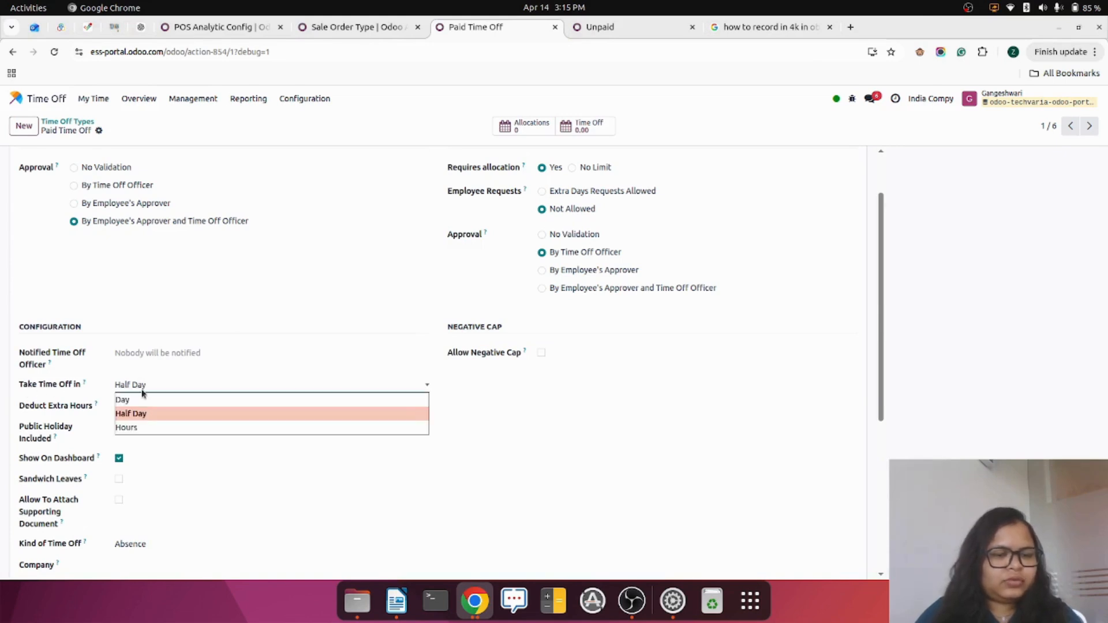
click(145, 429)
click(149, 386)
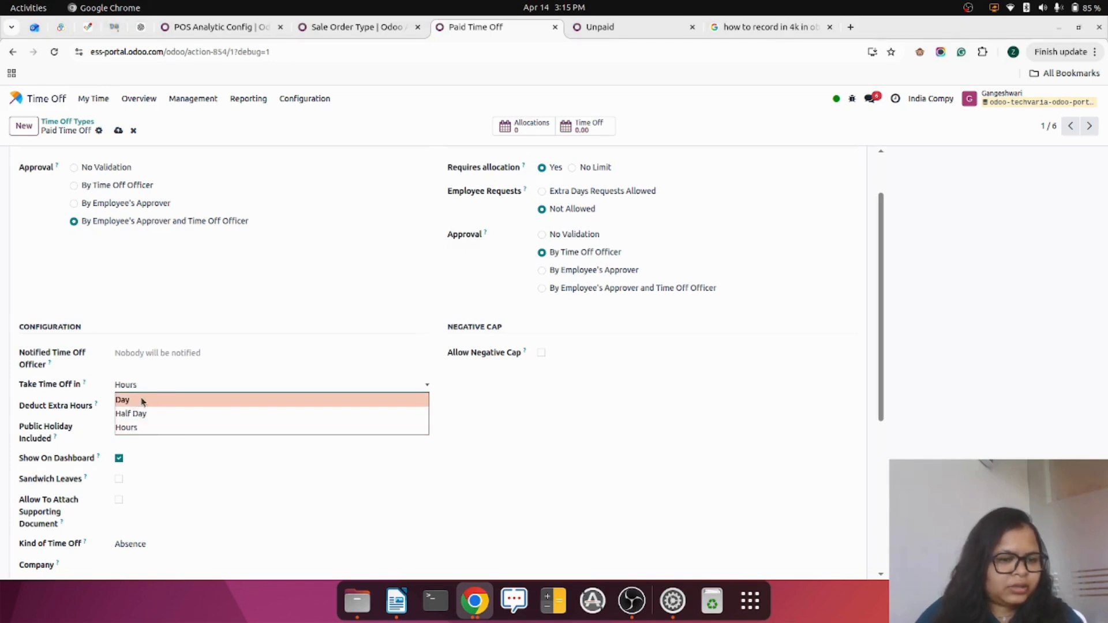
click(132, 399)
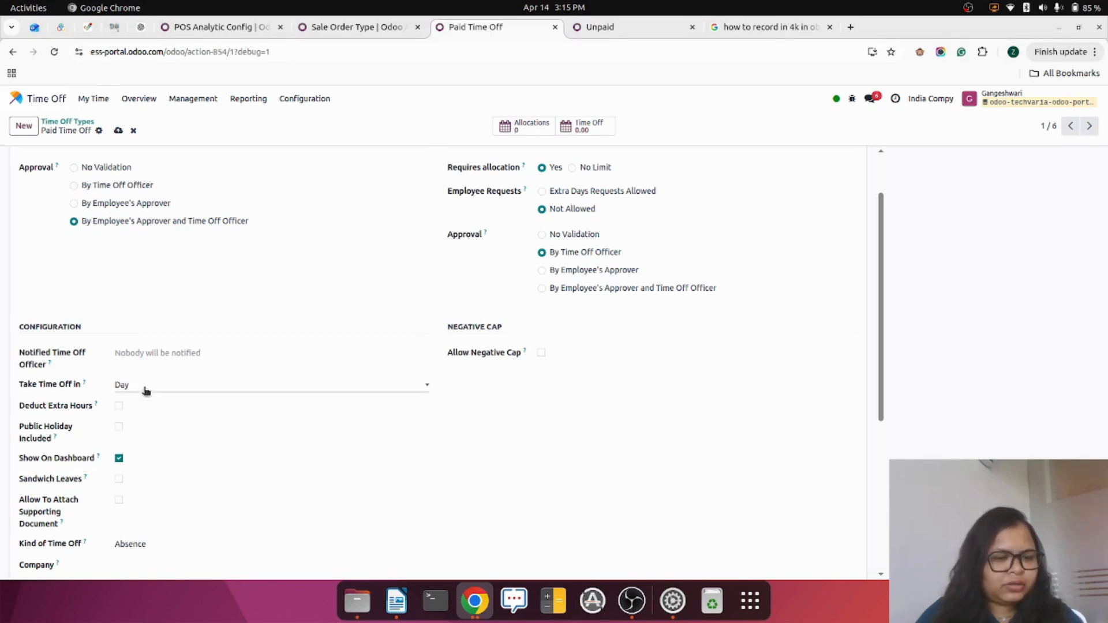
scroll(115, 357, up, 2)
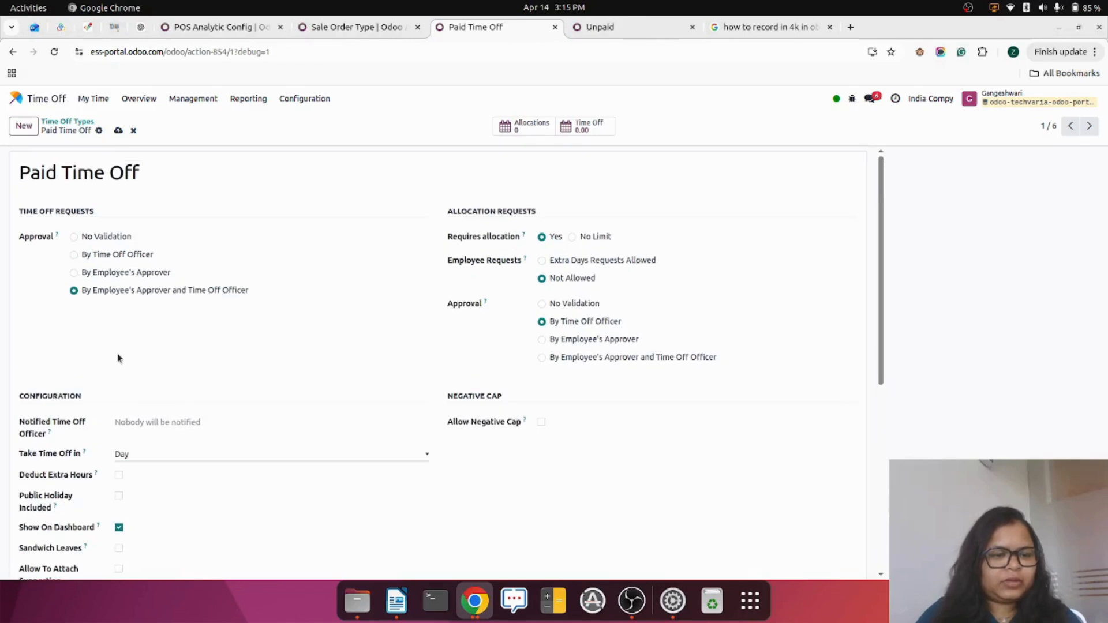
click(138, 454)
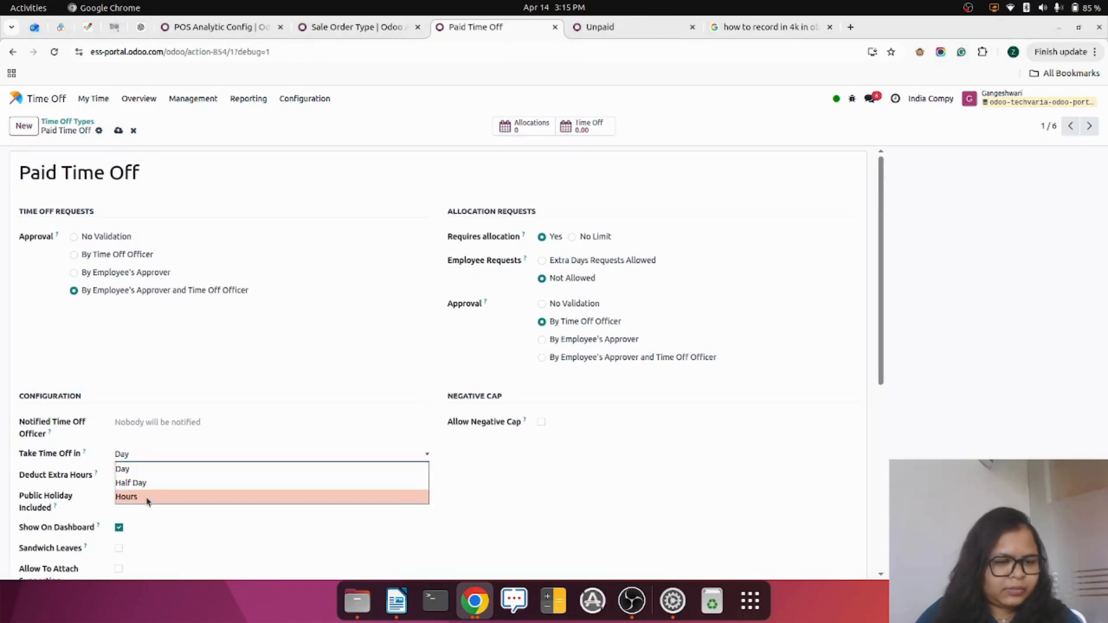
click(137, 470)
click(119, 132)
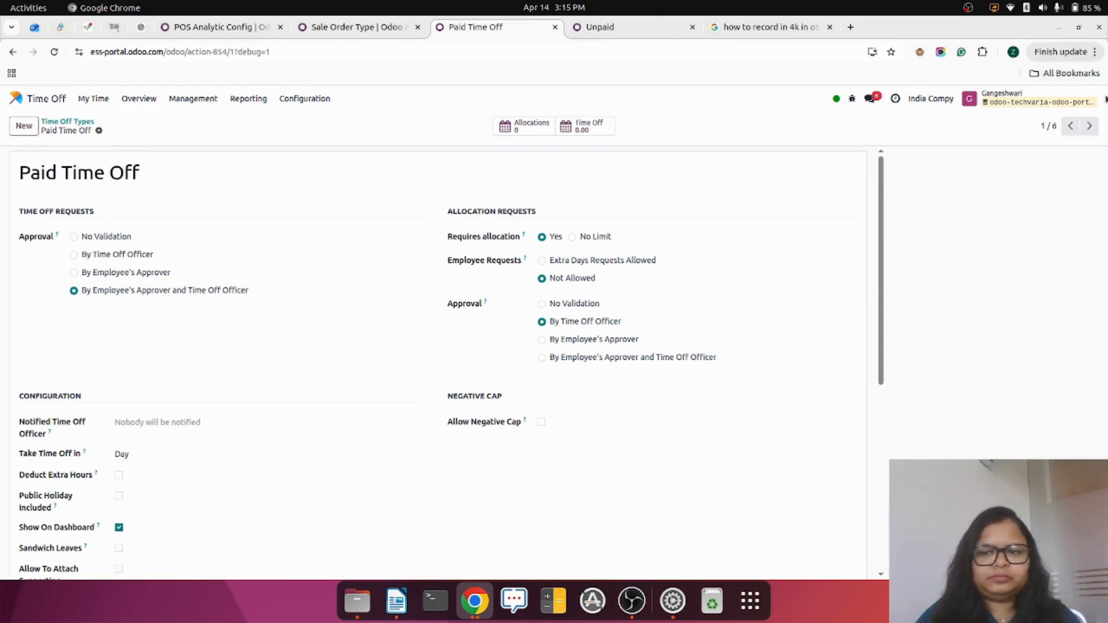
Review the settings of the Sick Time Off, Unpaid, Compensatory Days and Extra Hours types in turn.
click(1090, 126)
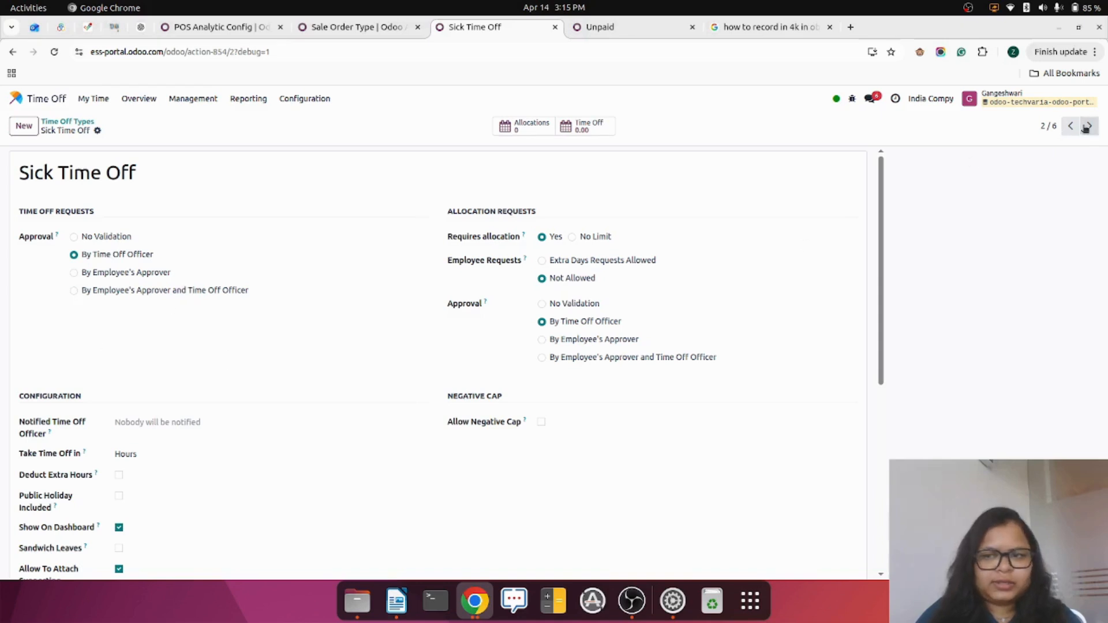
click(1092, 127)
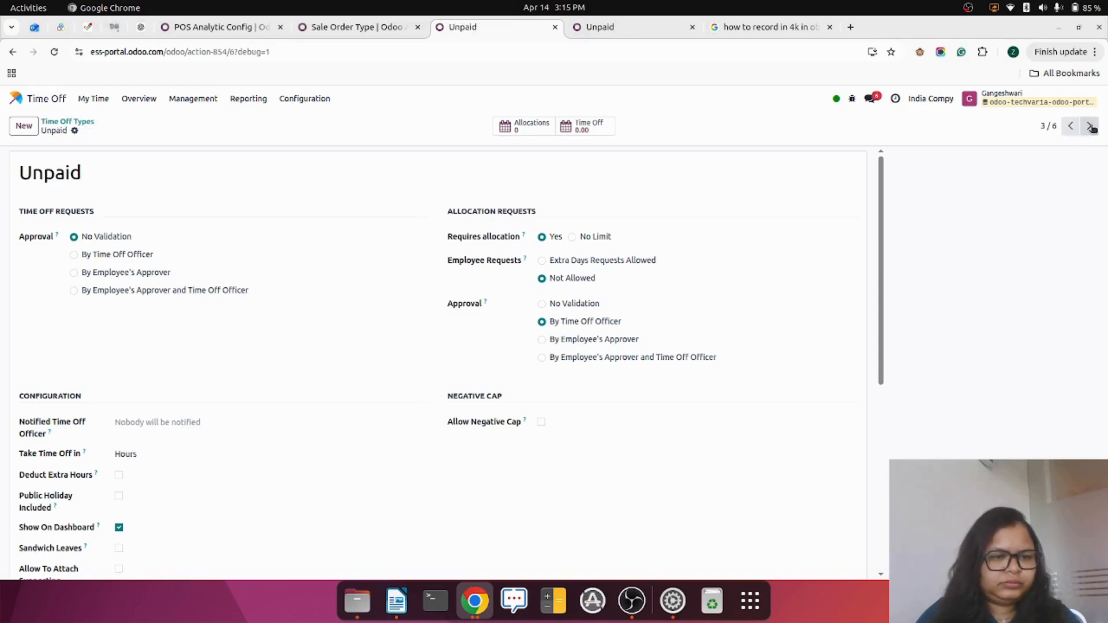
click(1092, 127)
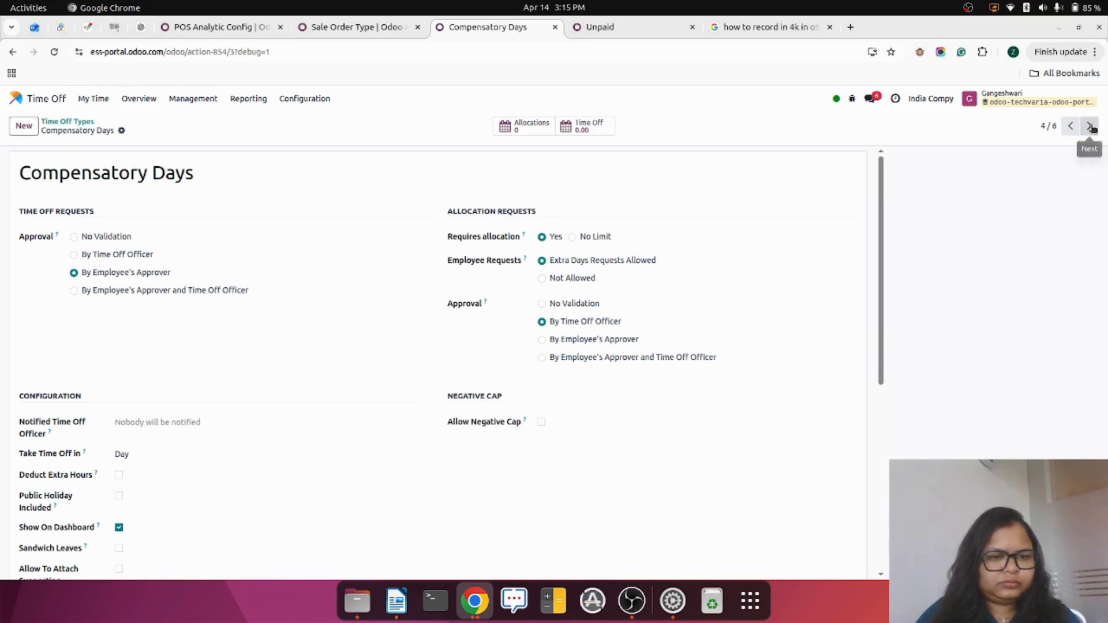
click(1093, 128)
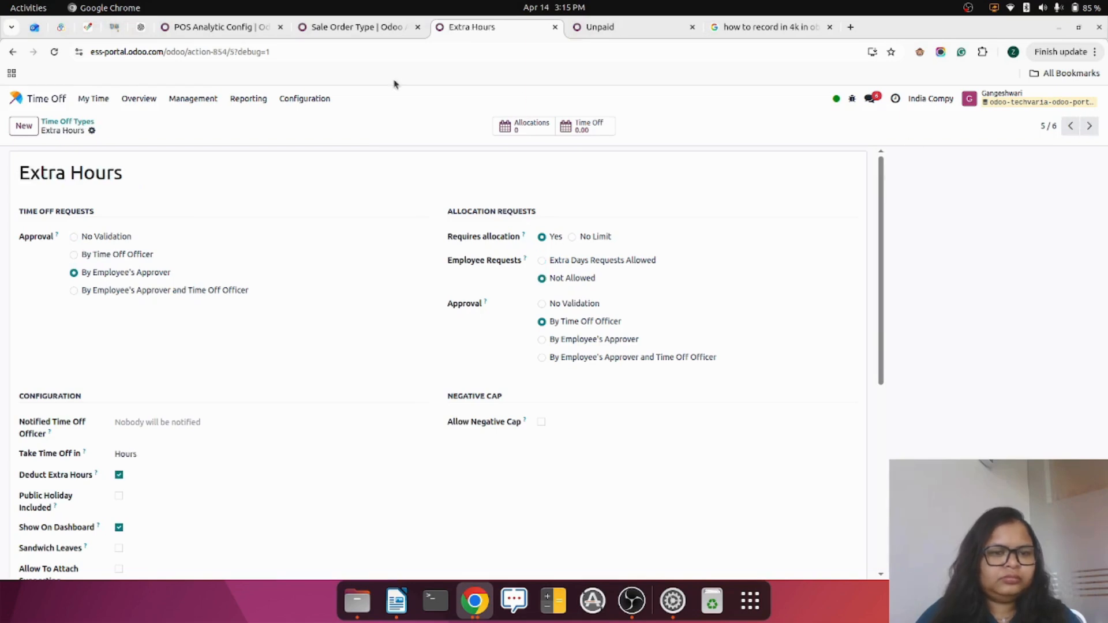
Create a new time off allocation for the portal employee with Paid Time Off as its type.
click(192, 104)
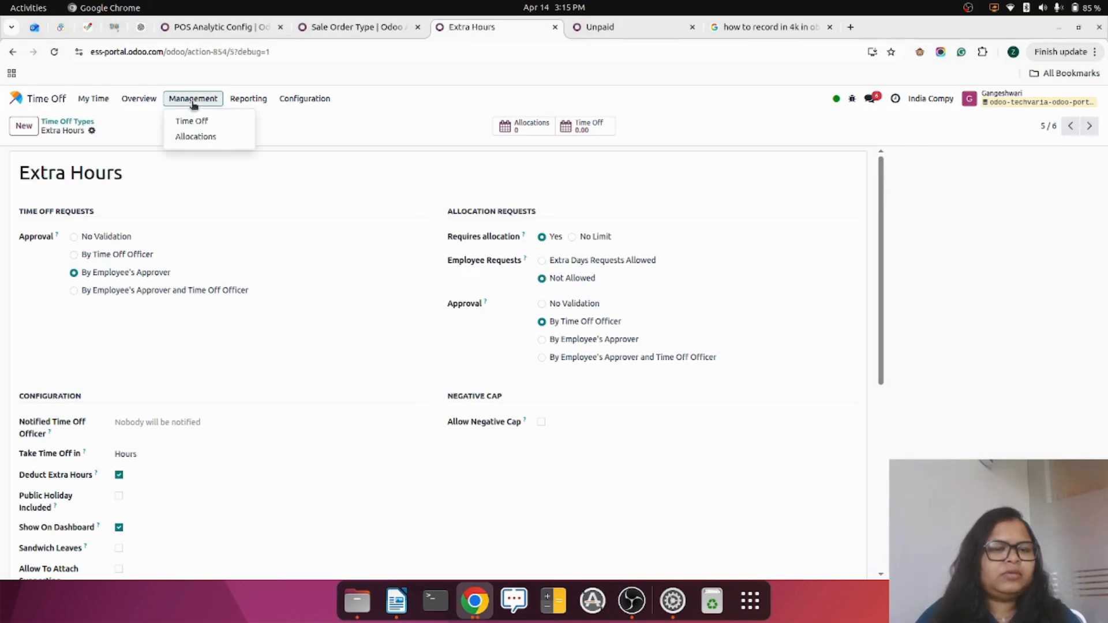
click(218, 141)
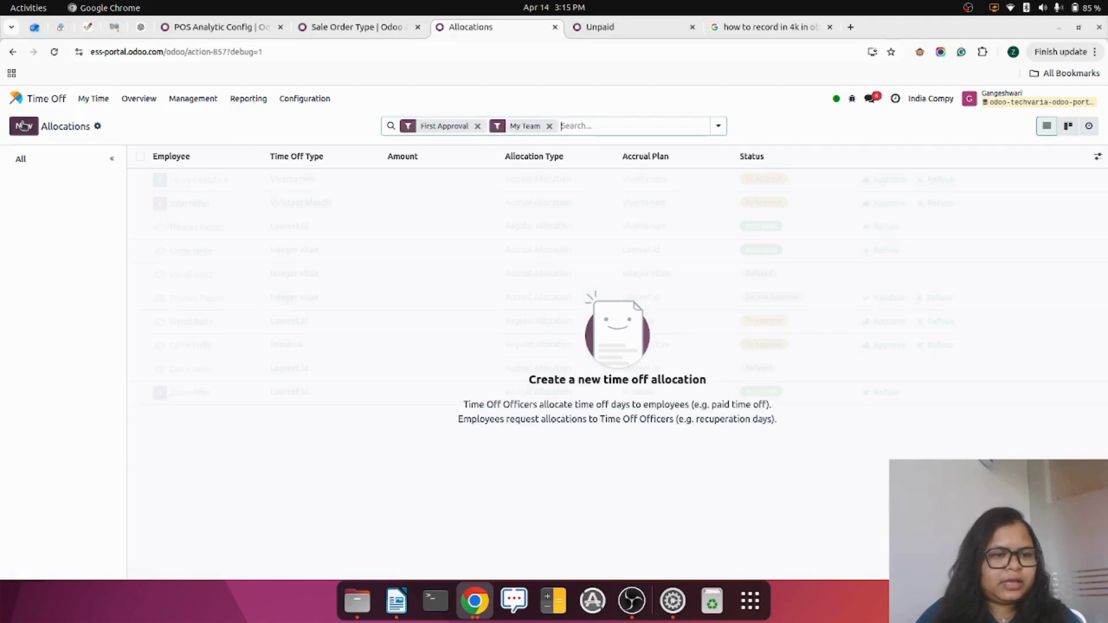
click(24, 126)
click(462, 213)
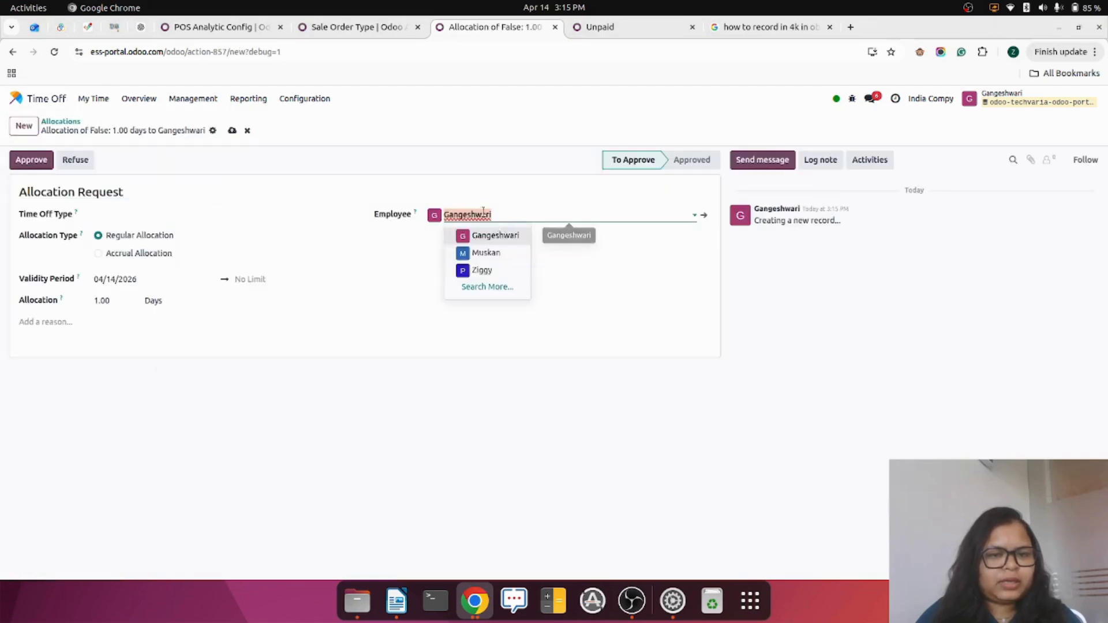
click(482, 270)
click(148, 215)
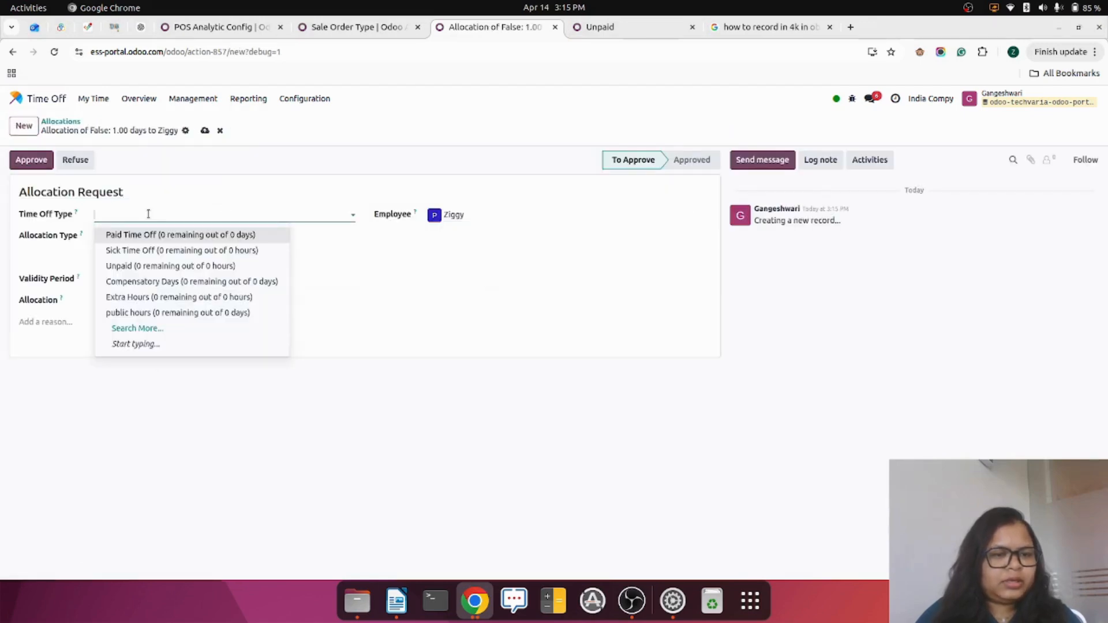
click(176, 238)
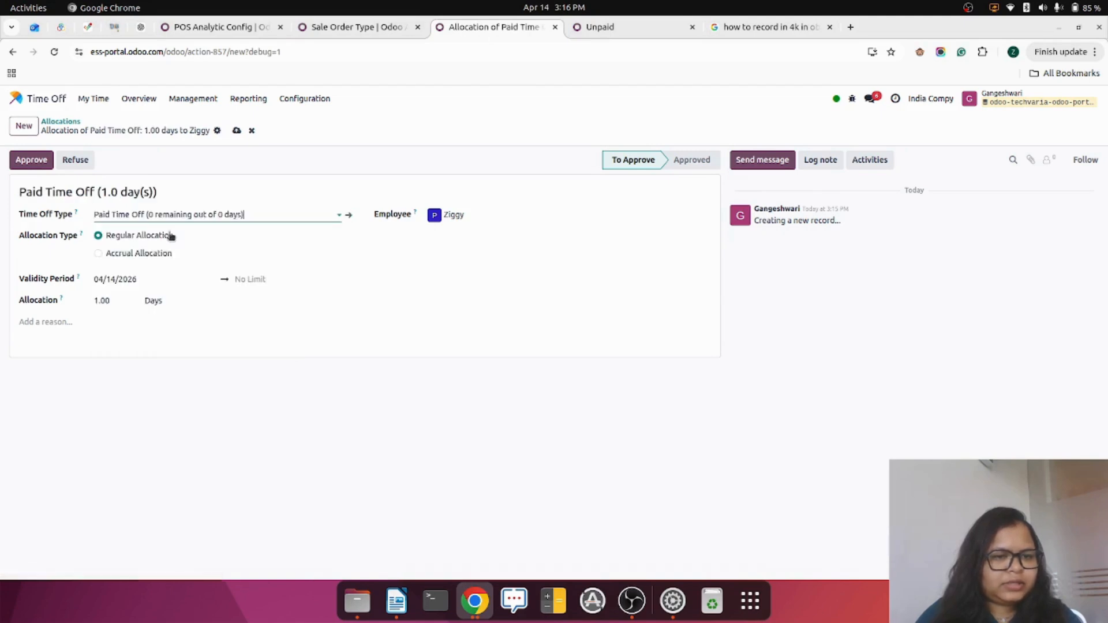
Start the Paid Time Off allocation on 04/01/2026, set it to 5 days, and save and approve it.
click(113, 280)
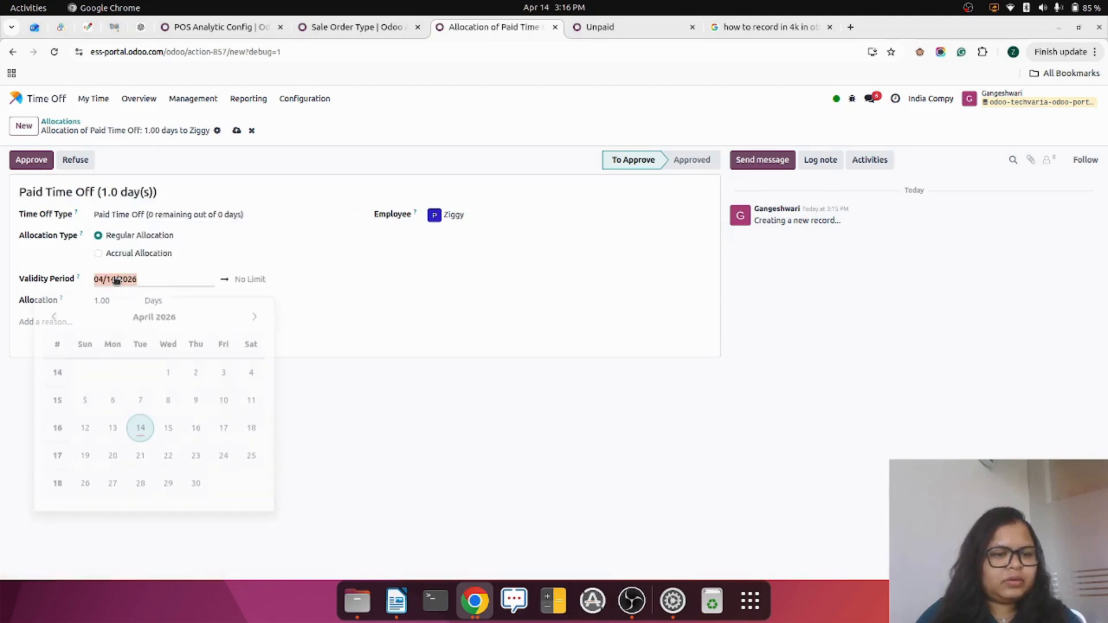
click(166, 366)
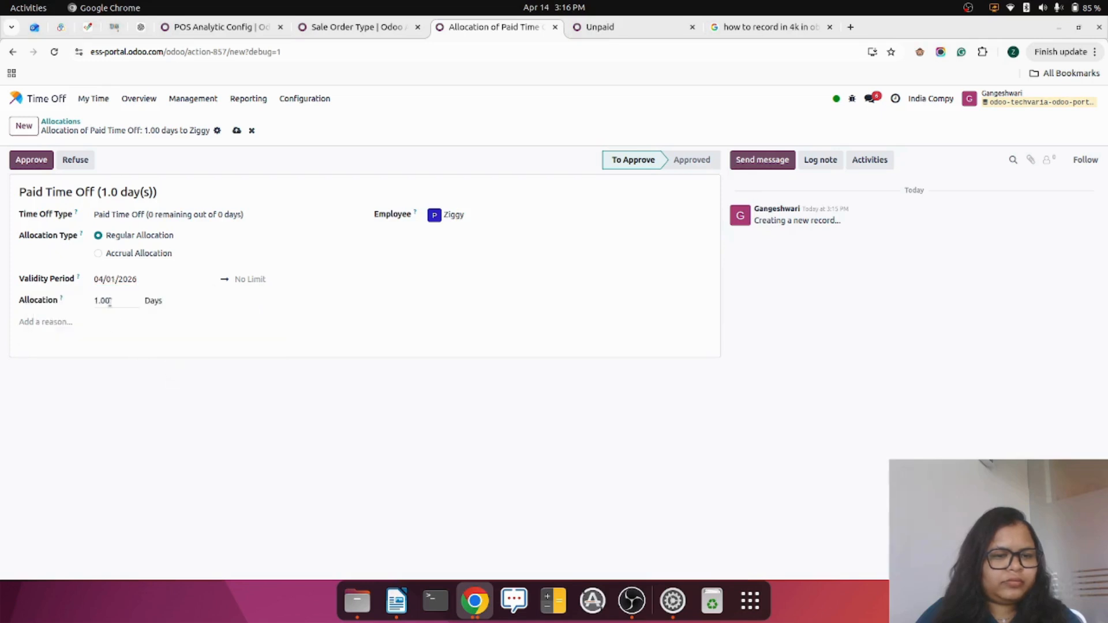
click(110, 301)
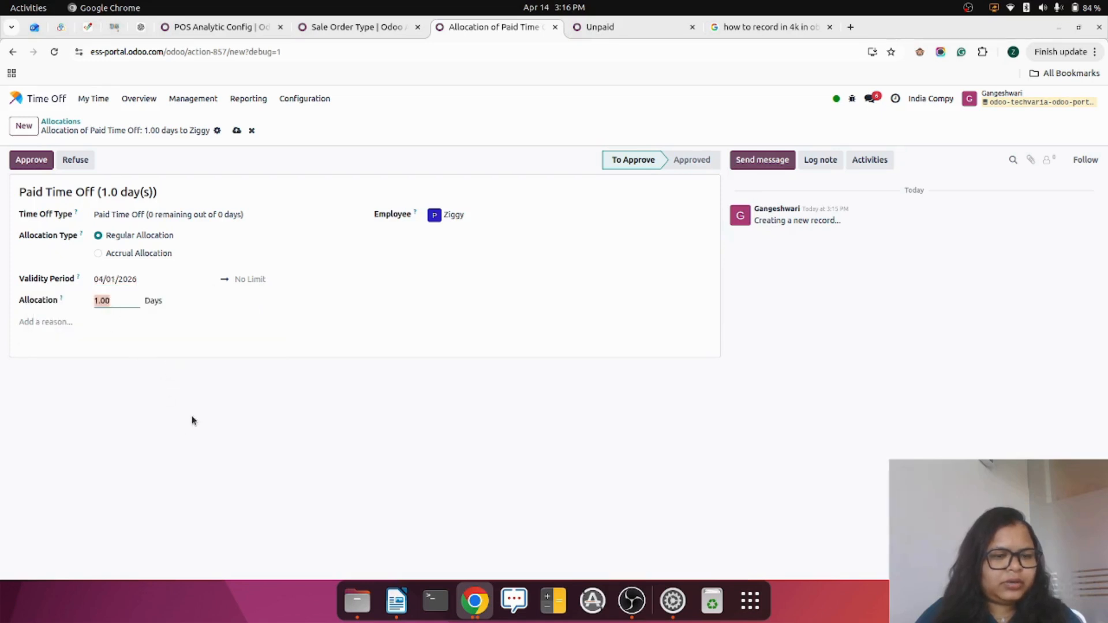
text(5)
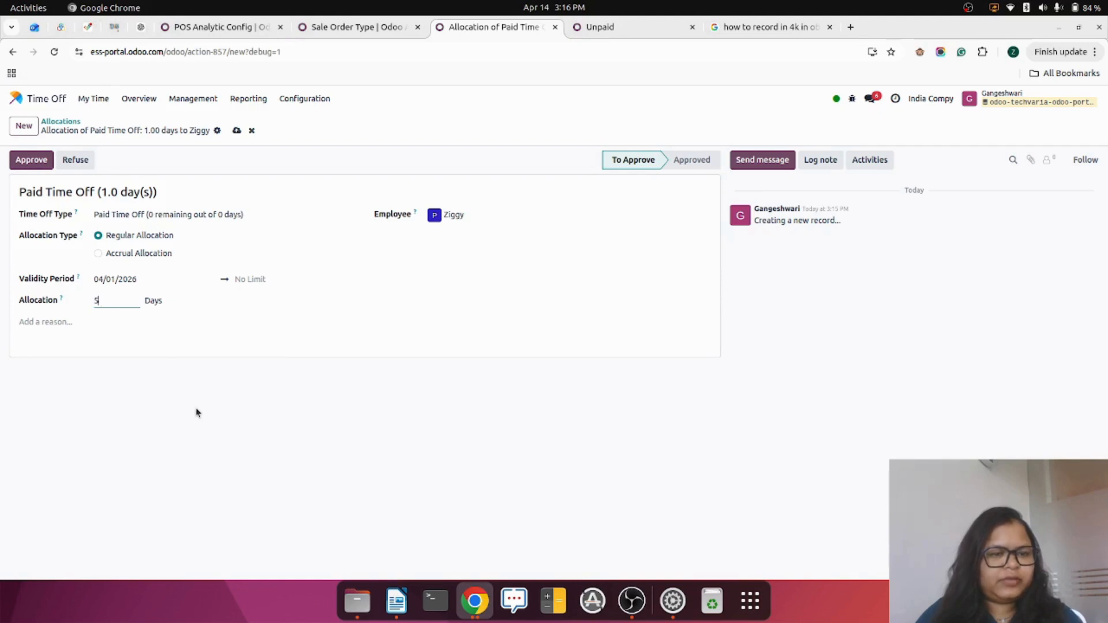
key(Tab)
click(237, 130)
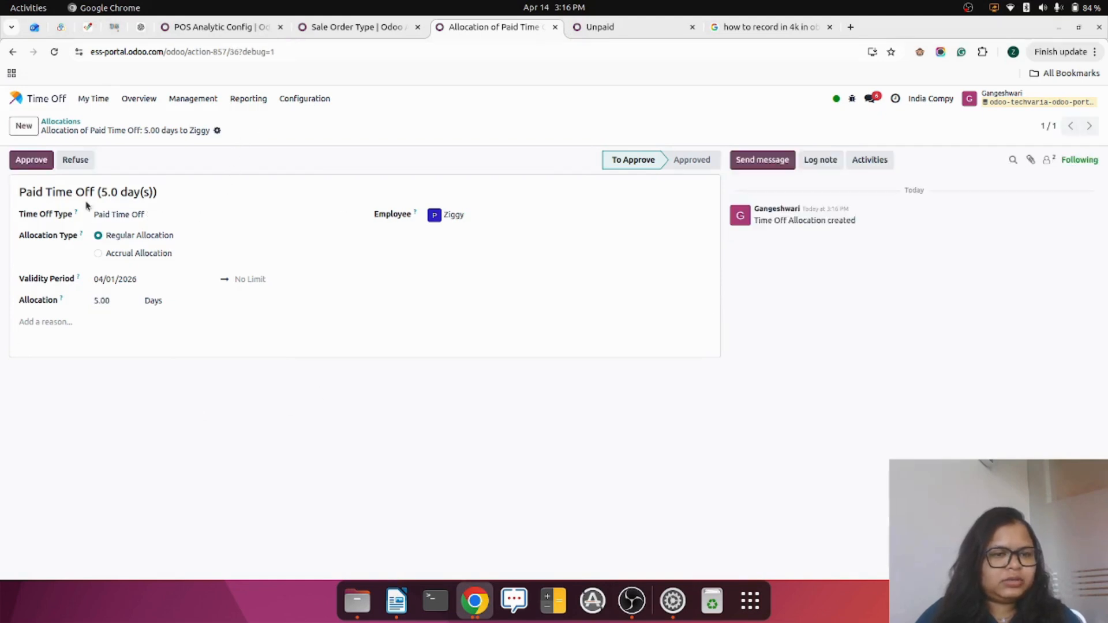
click(33, 161)
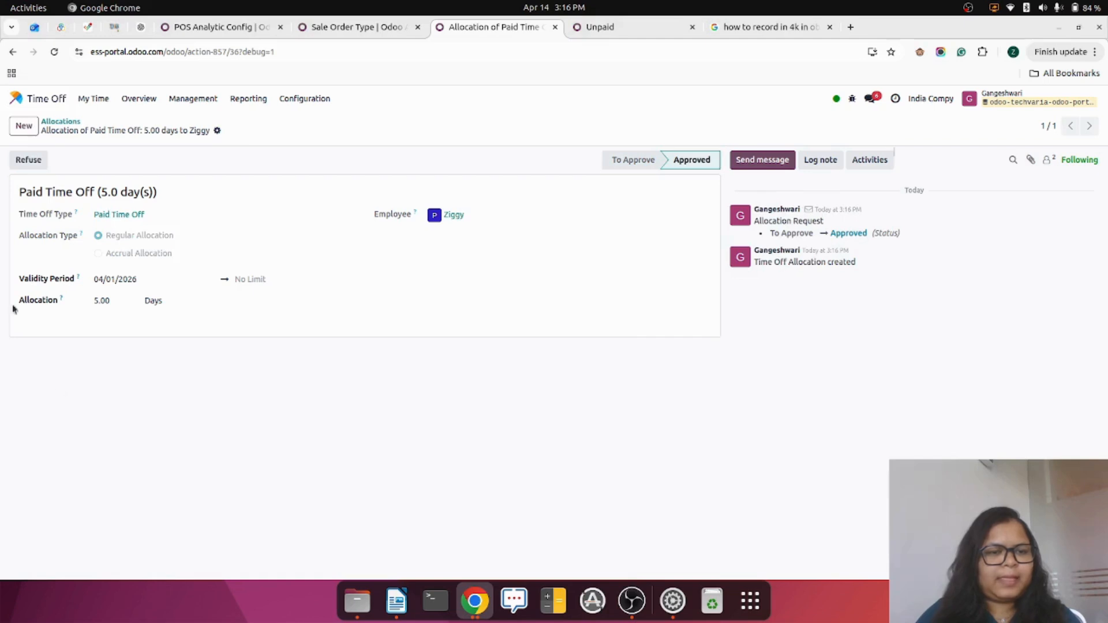
Switch to the portal window and reload the employee's Leaves page to check the Paid Time Off balance.
click(474, 600)
click(528, 520)
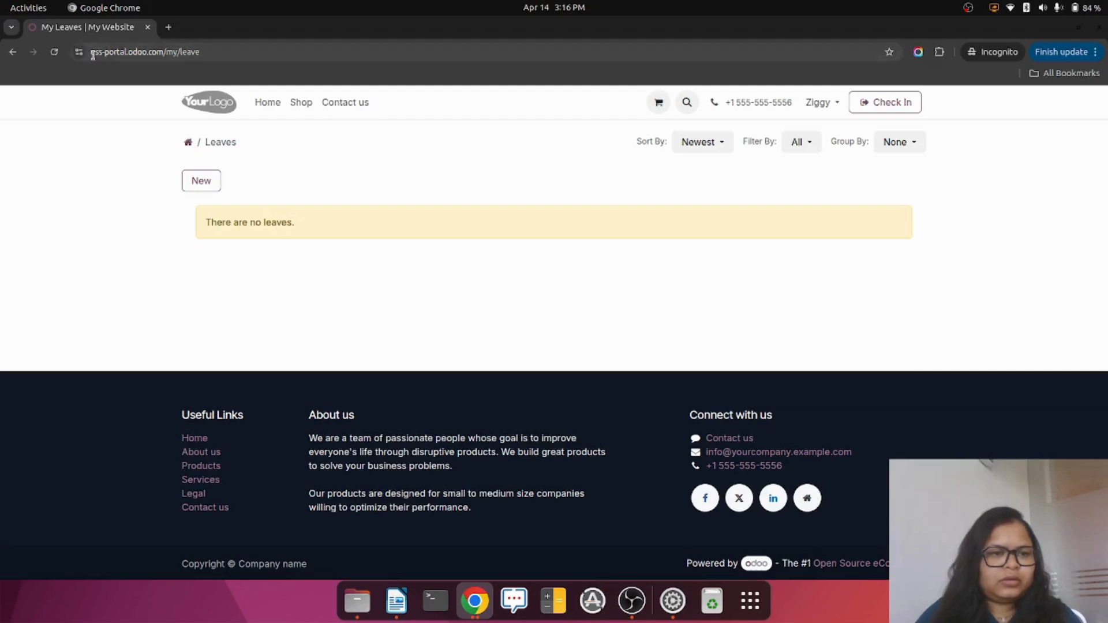
click(53, 51)
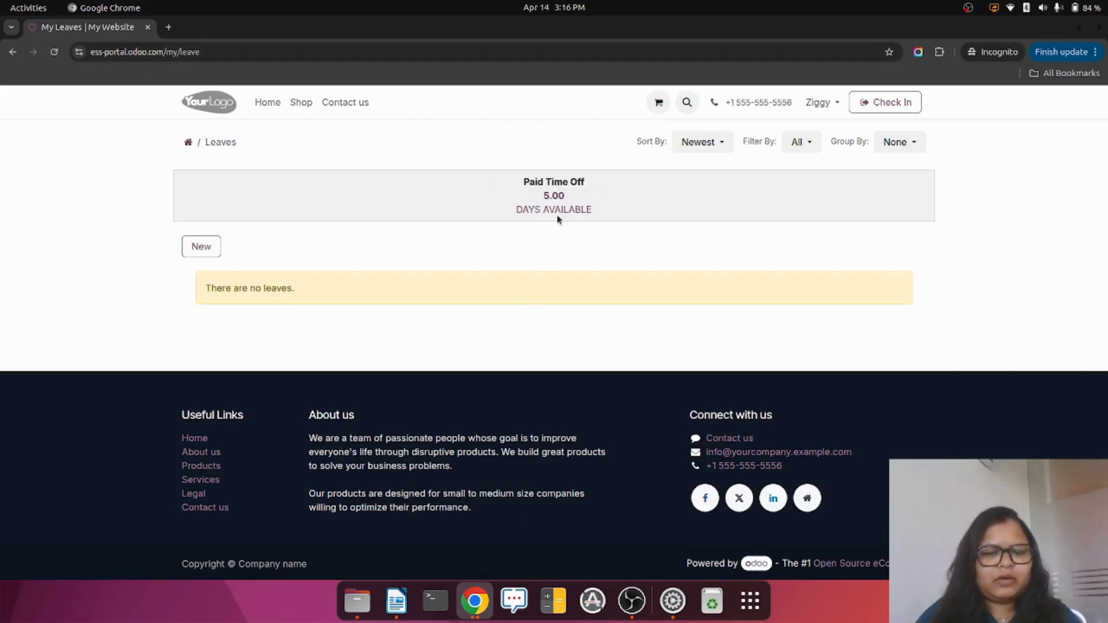
Return to the backend window and create and approve a Sick Time Off allocation of 16 hours for the default employee.
click(474, 600)
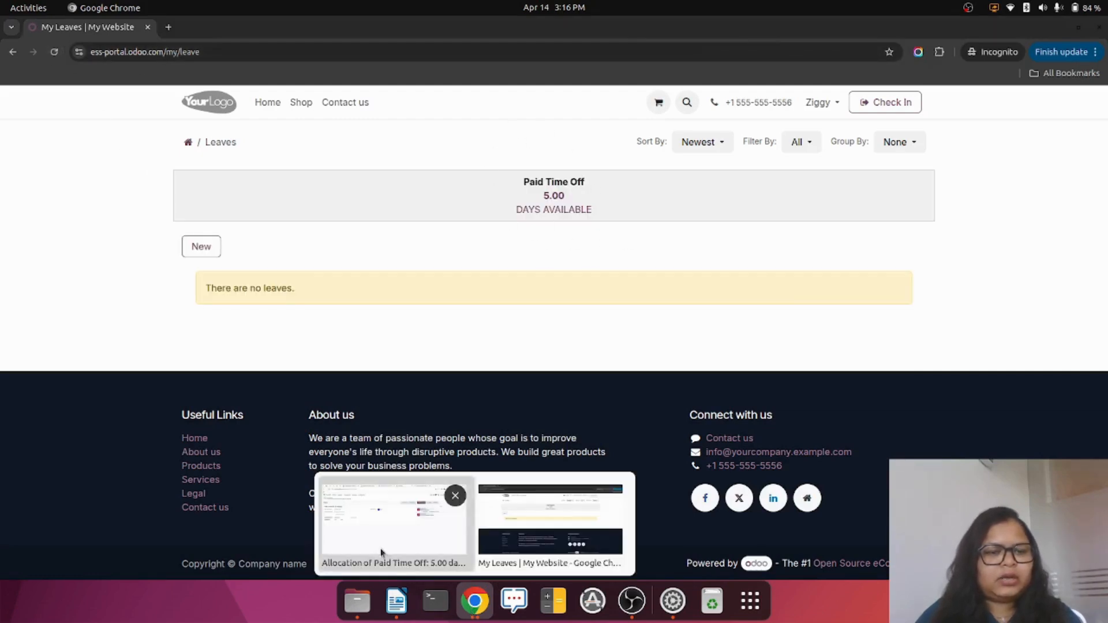
click(392, 522)
click(24, 125)
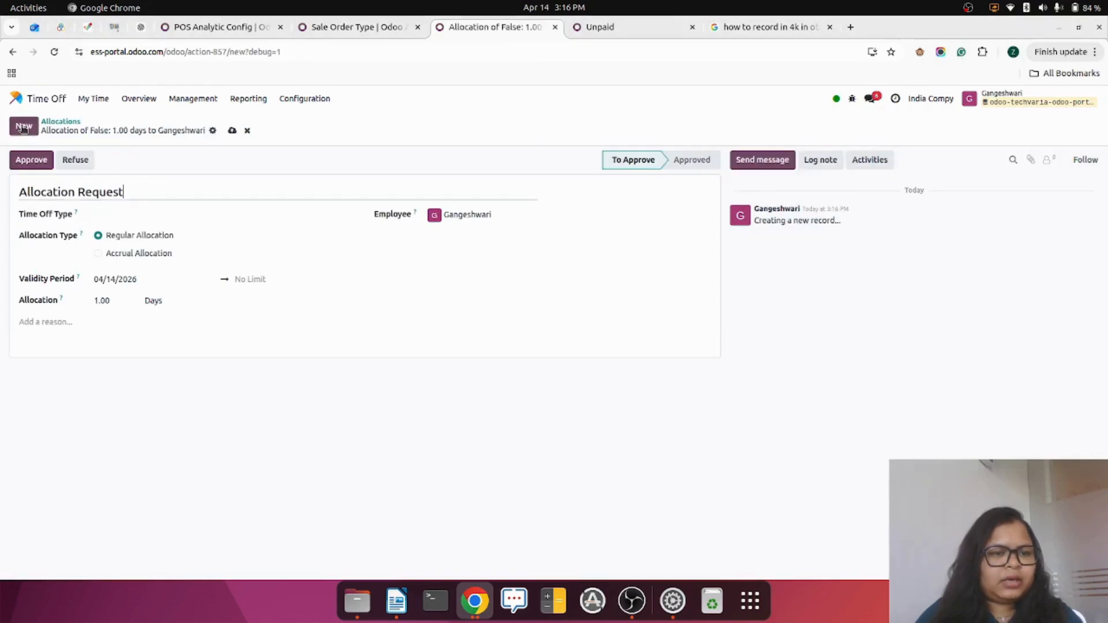
click(137, 214)
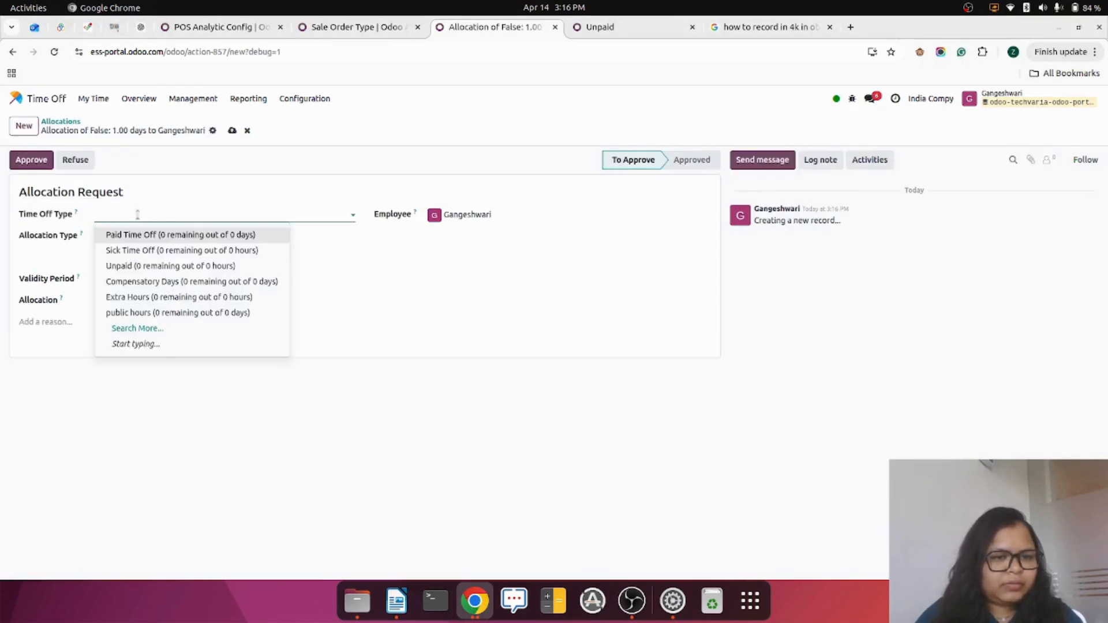
click(170, 249)
click(113, 298)
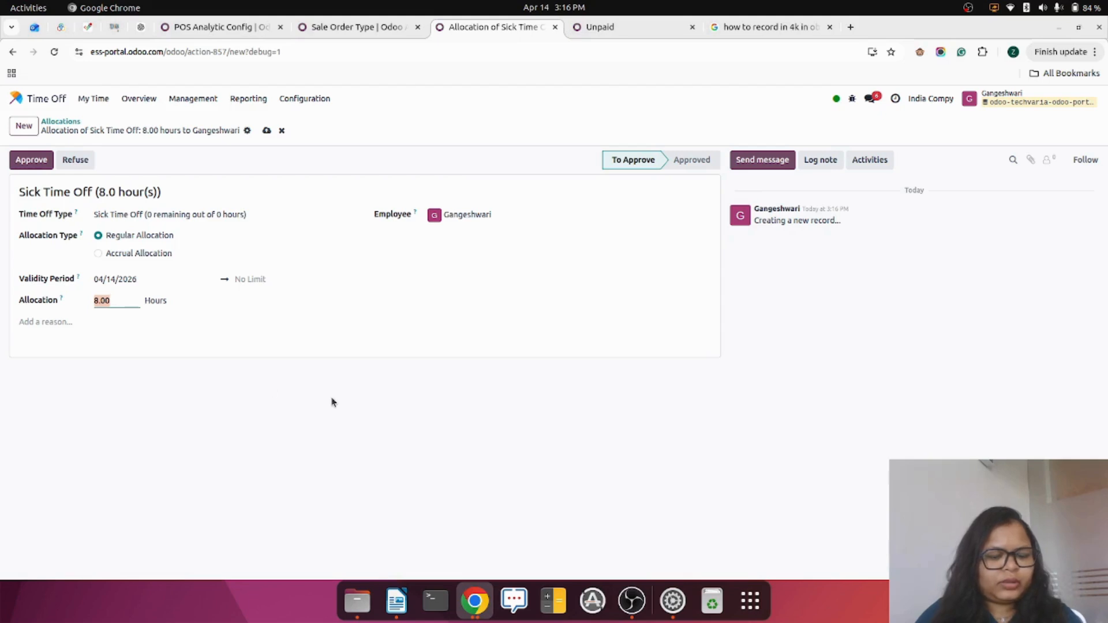
text(16)
click(315, 504)
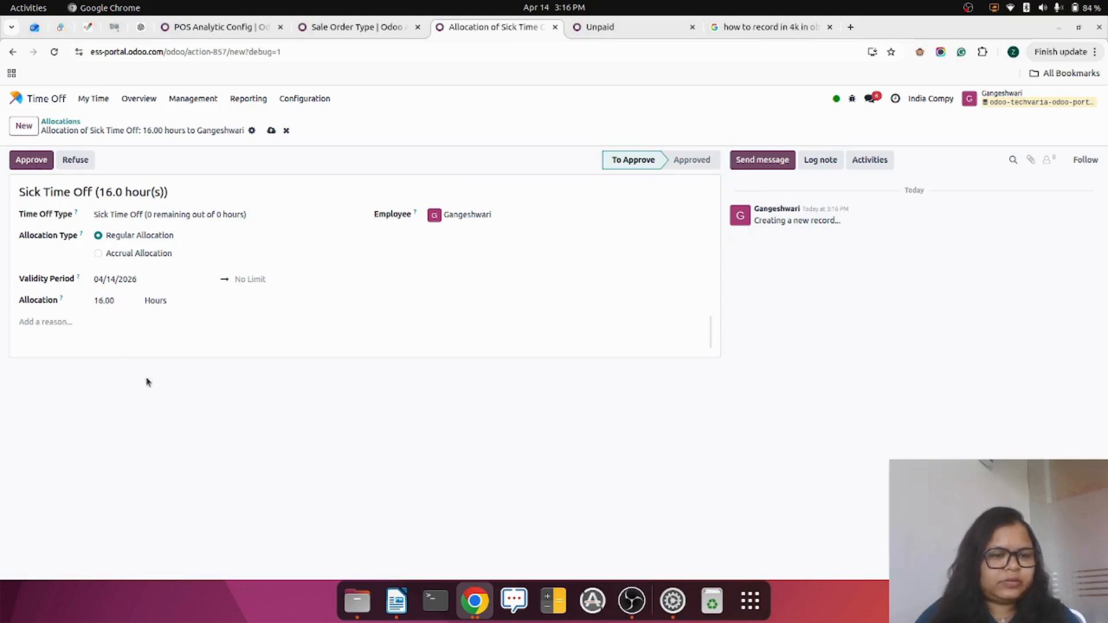
click(31, 160)
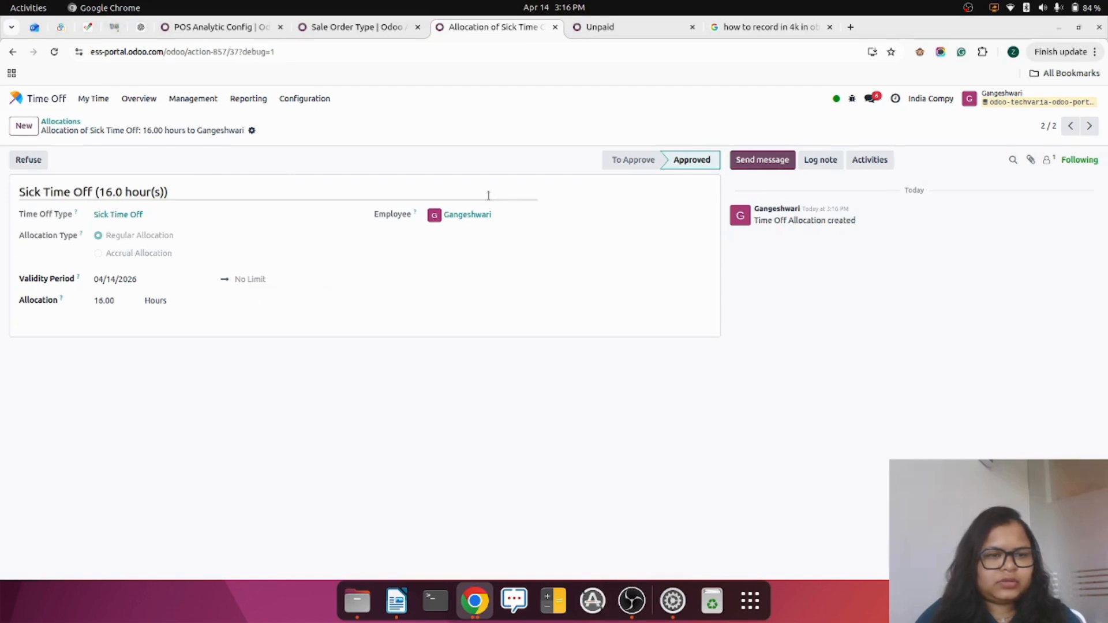
Create another allocation for the portal employee, keeping Sick Time Off as its type.
click(24, 125)
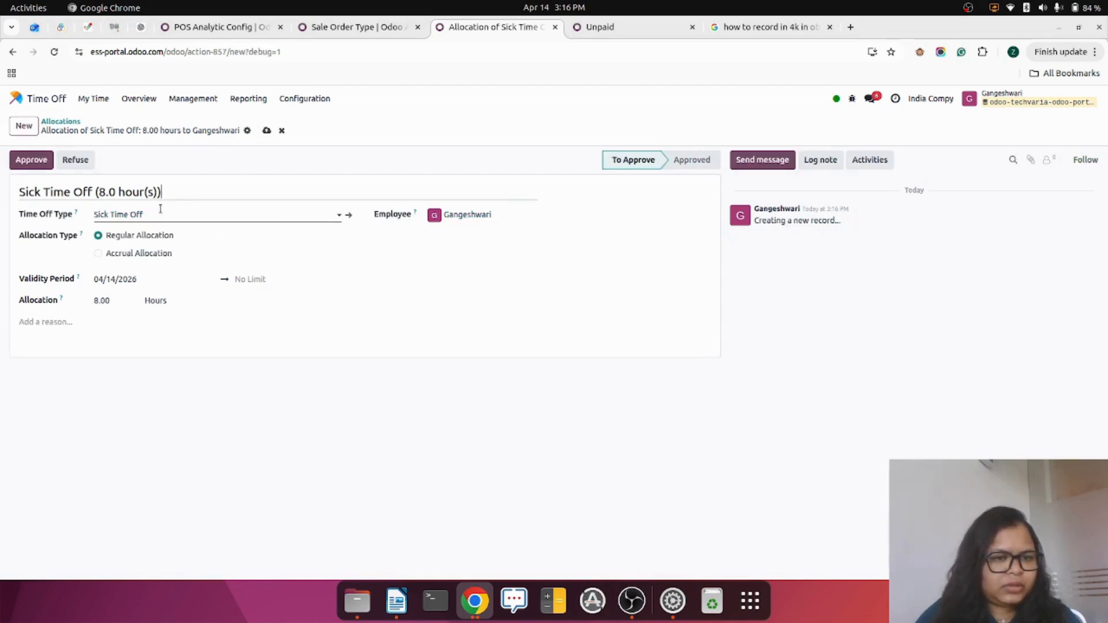
click(467, 215)
click(482, 270)
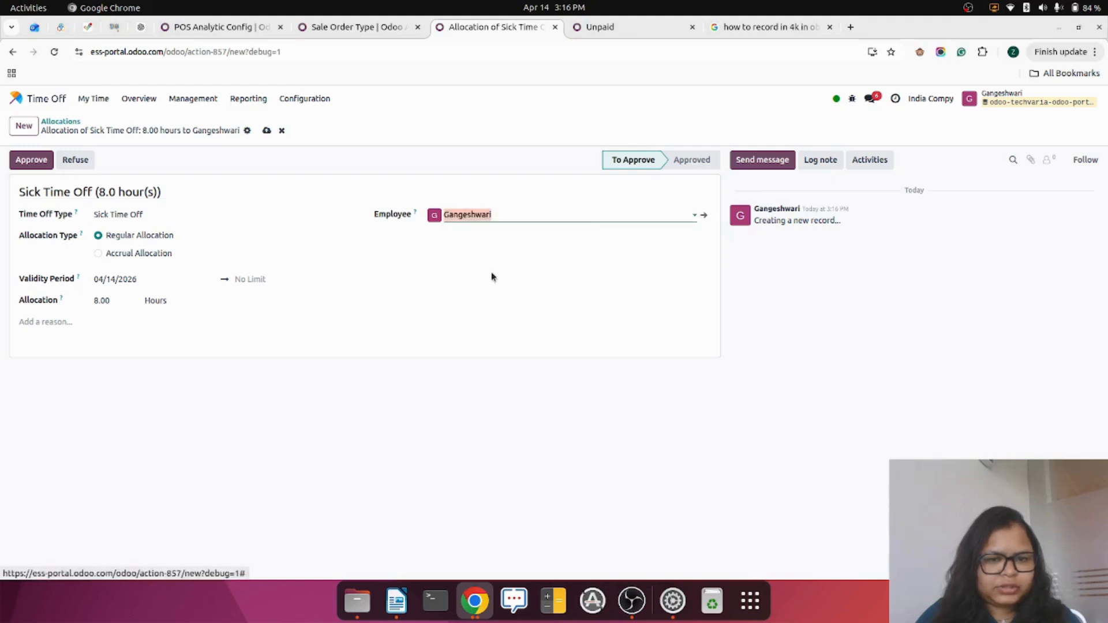
click(122, 214)
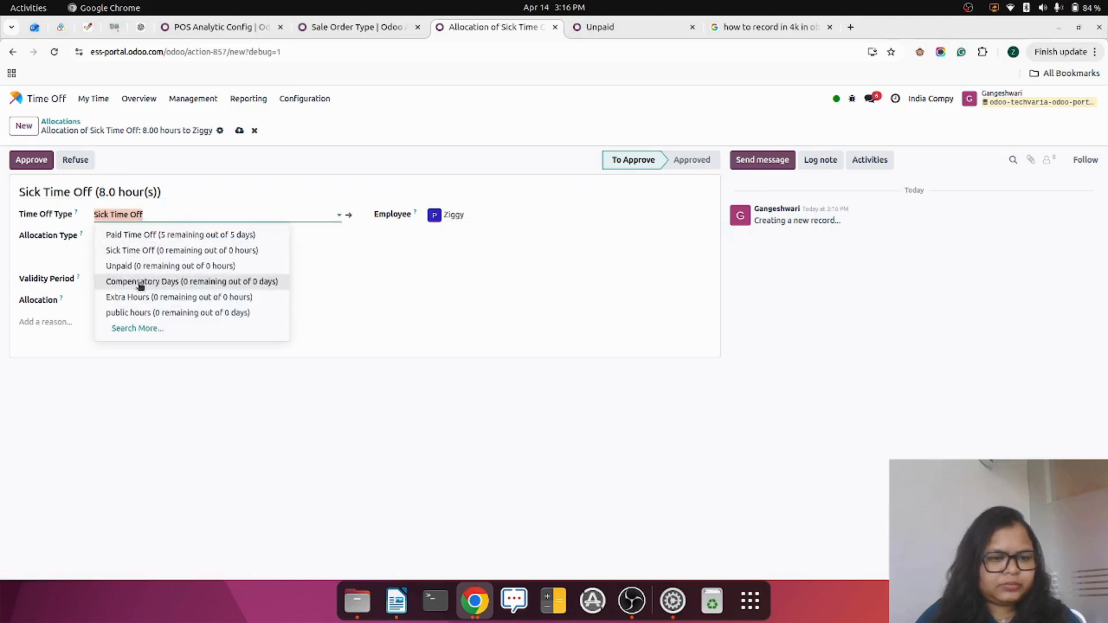
click(111, 390)
Start the portal employee's Sick Time Off allocation on 04/01/2026, set it to 16 hours, and save and approve it.
click(115, 280)
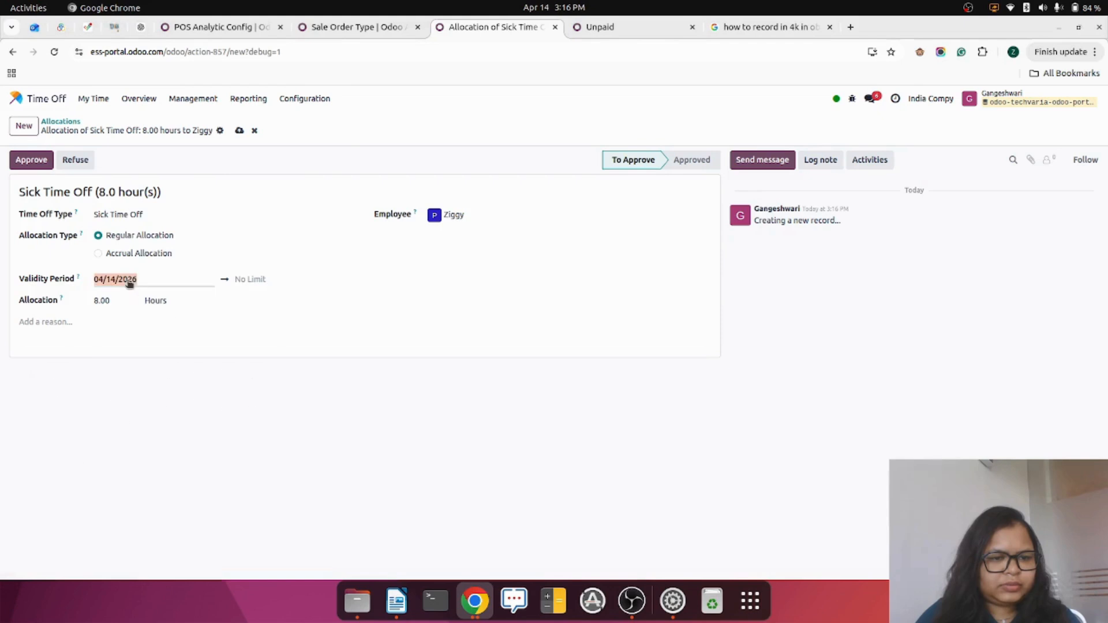
click(169, 365)
click(99, 301)
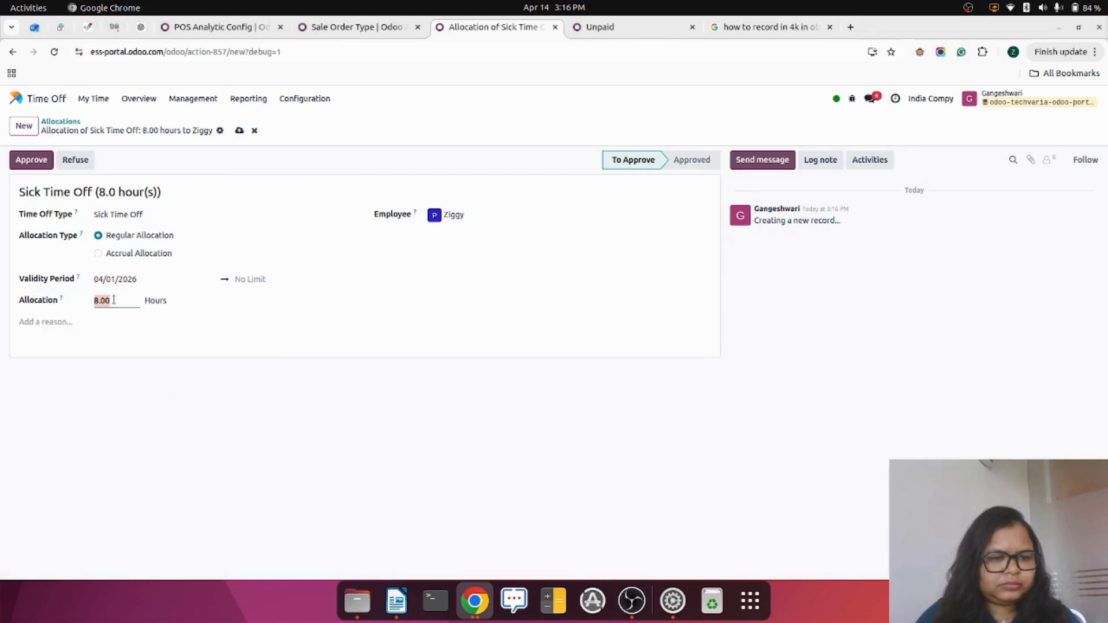
text(16)
click(148, 378)
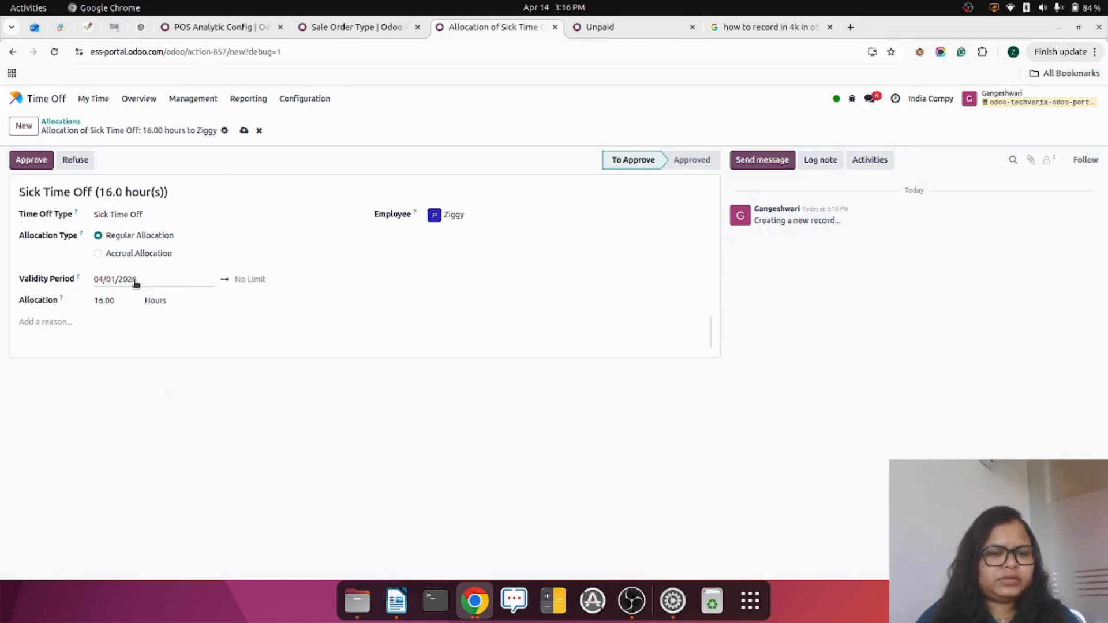
click(244, 131)
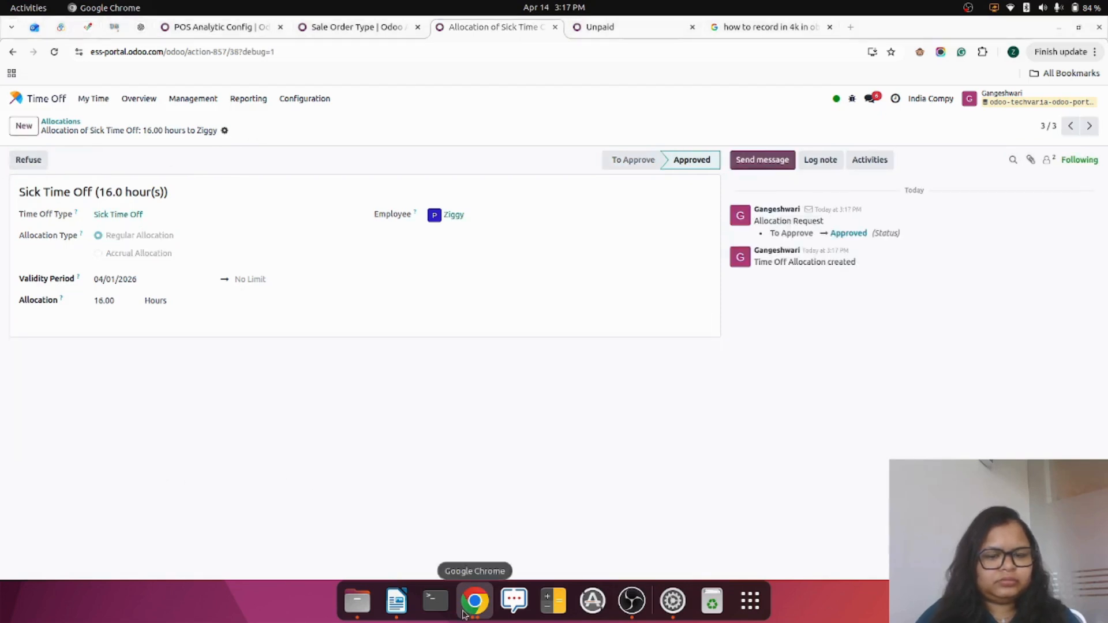
Reload the Leaves page in the portal window to check the Sick Time Off balance, and return to the backend window.
click(475, 589)
click(55, 51)
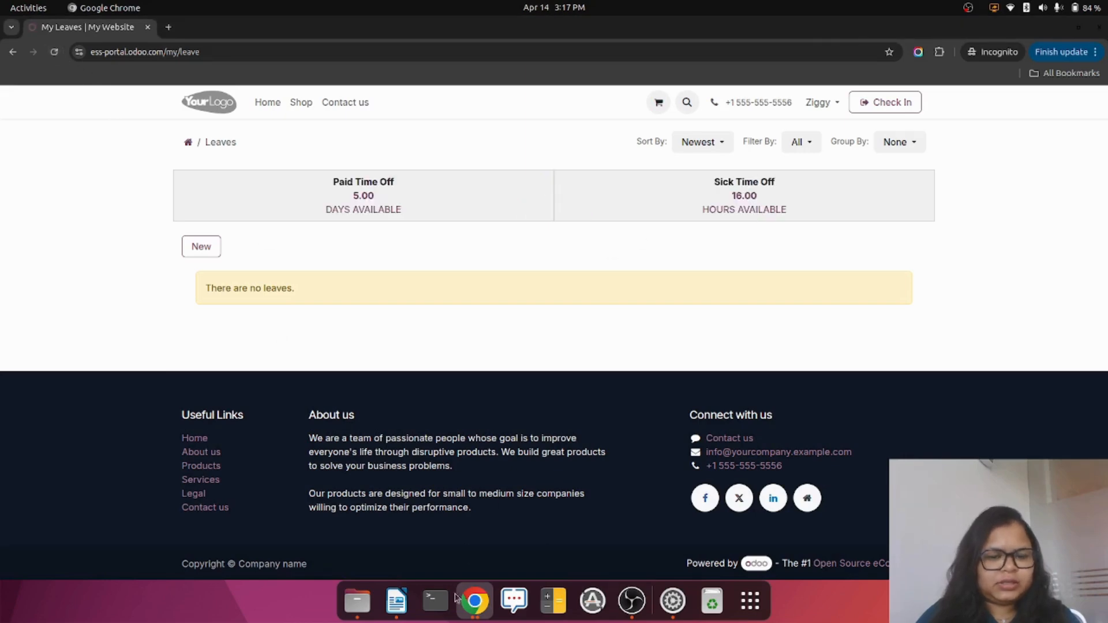
click(487, 609)
click(400, 531)
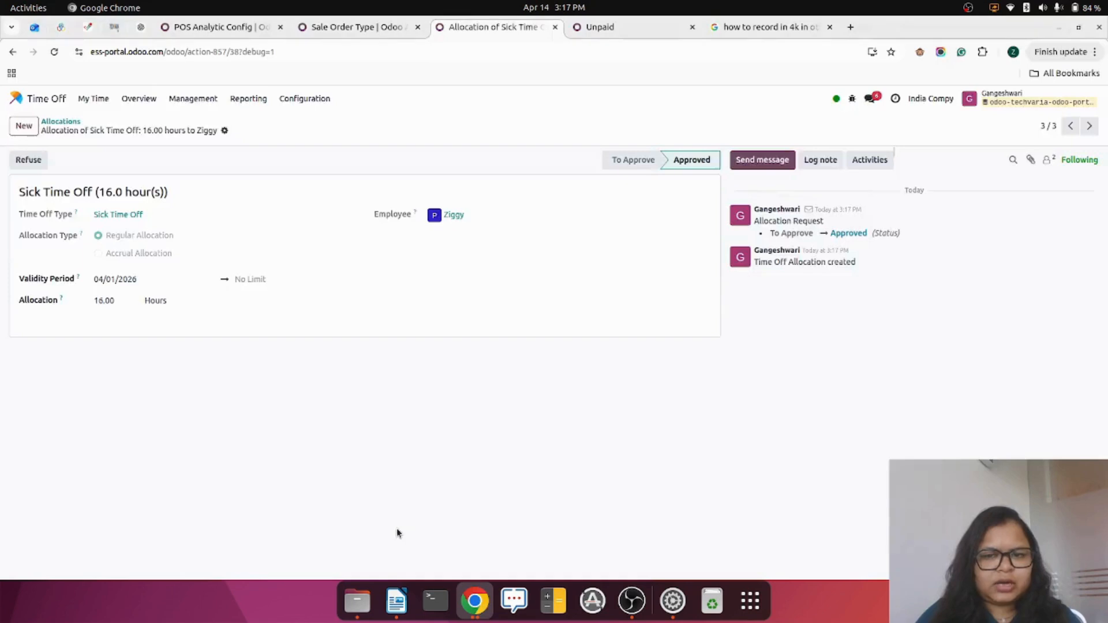
Create a new time off allocation with Unpaid as its type.
click(24, 125)
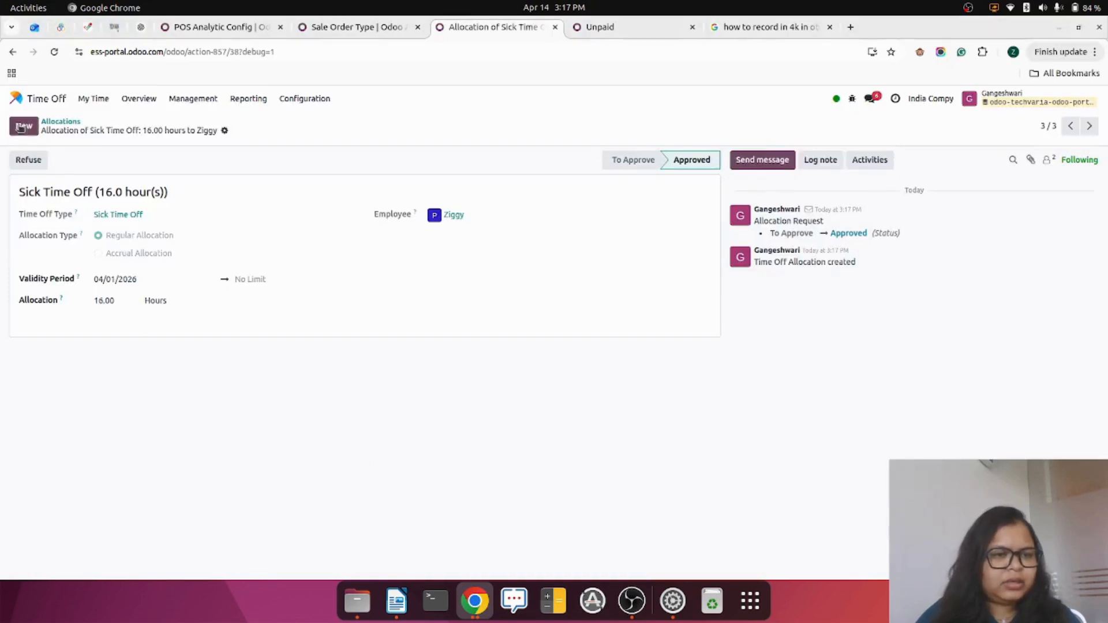
click(157, 212)
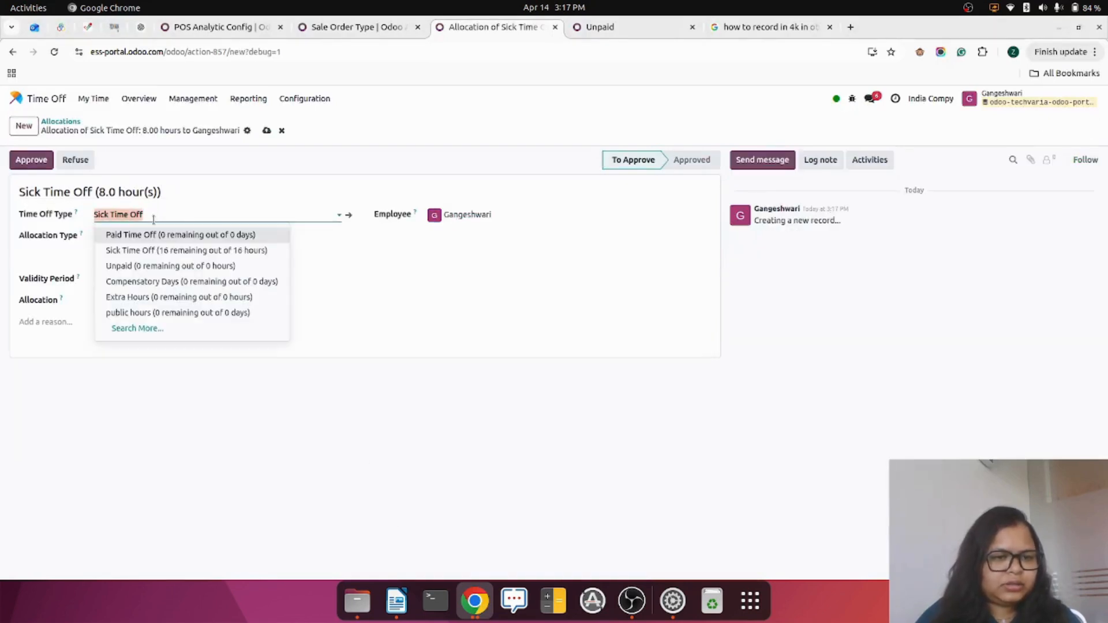
click(146, 267)
click(103, 300)
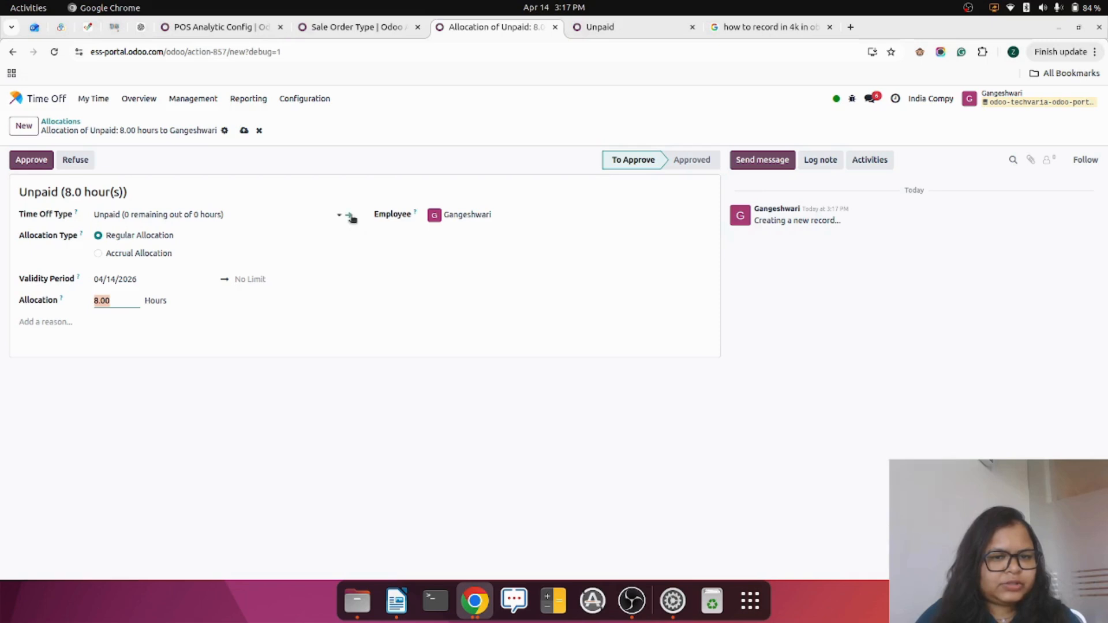
Open the Unpaid time off type from the allocation, set it to be taken in Day, save it and return to the allocation.
click(350, 217)
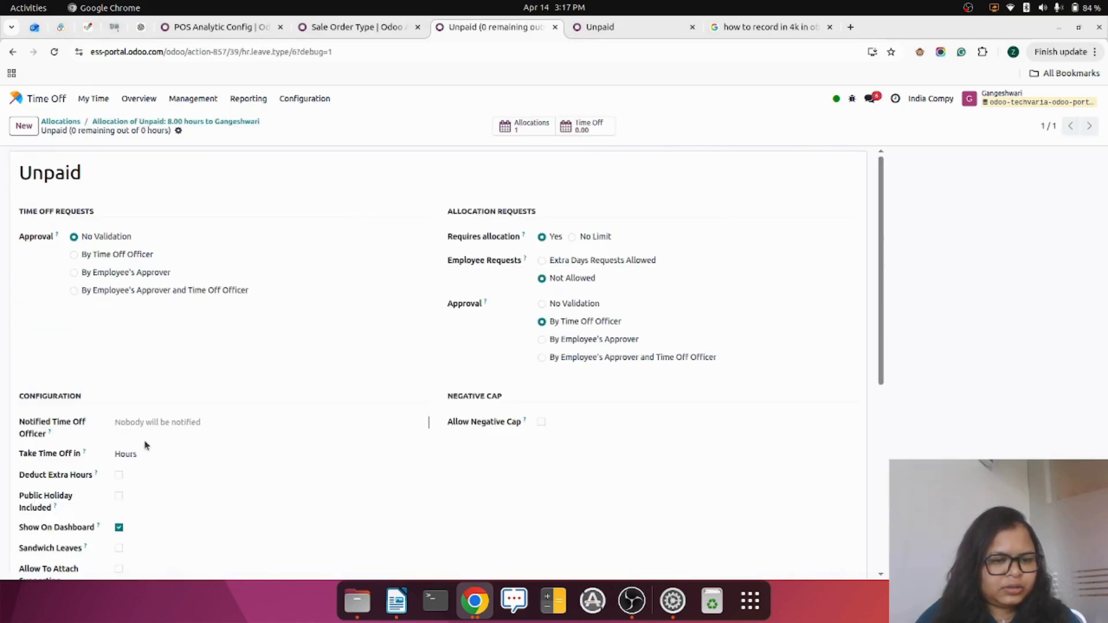
click(150, 458)
click(151, 465)
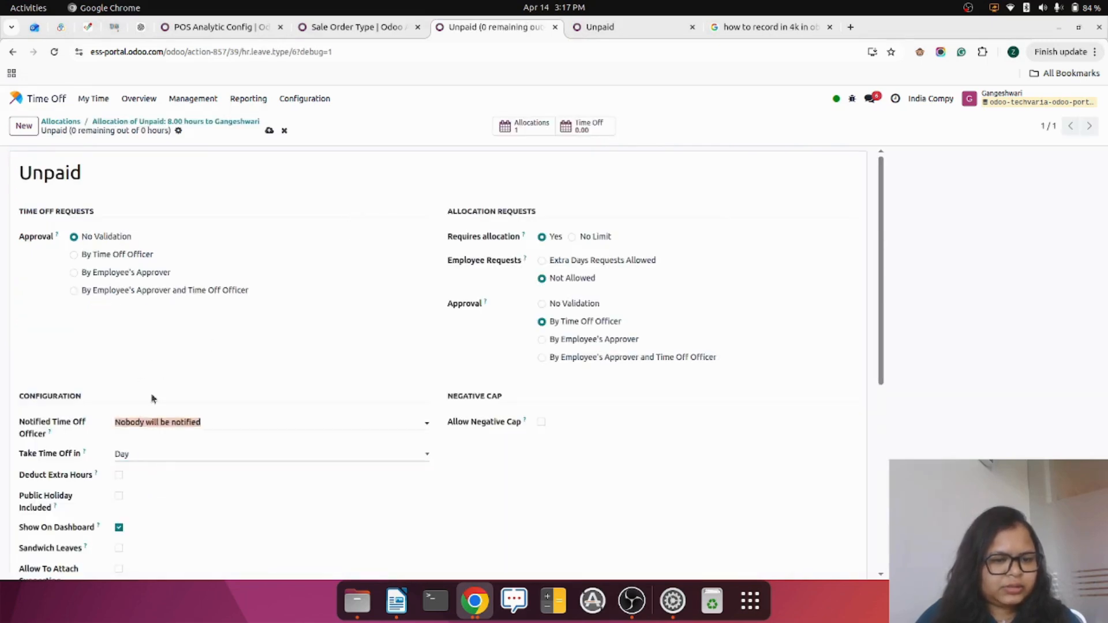
click(269, 132)
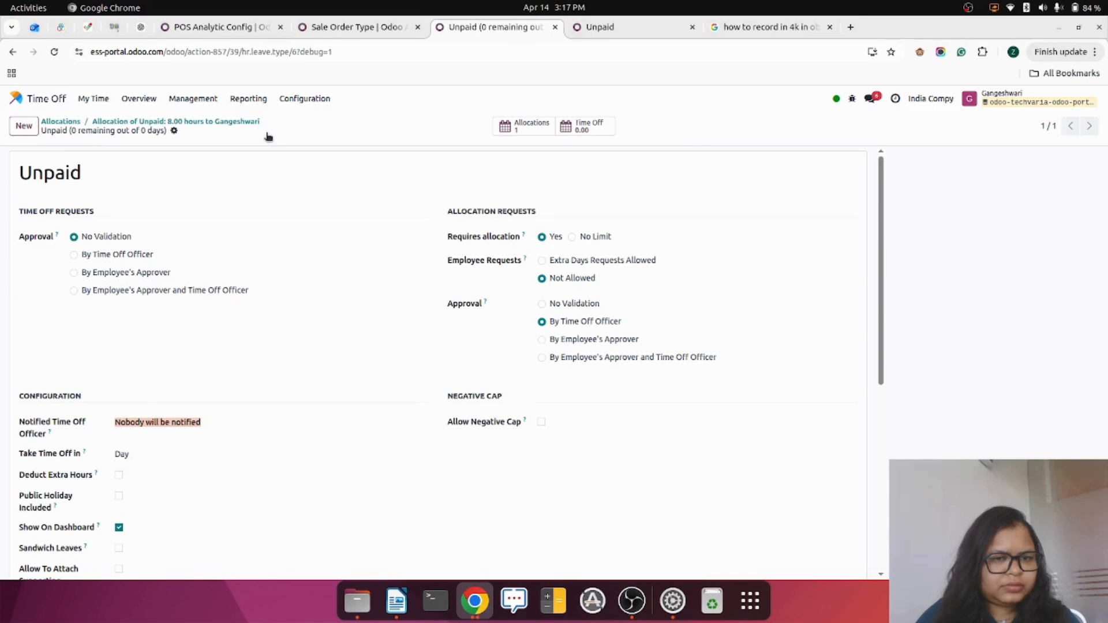
click(223, 121)
Start the Unpaid allocation's validity period on 04/01/2026 and set the allocation to 12 days.
click(139, 279)
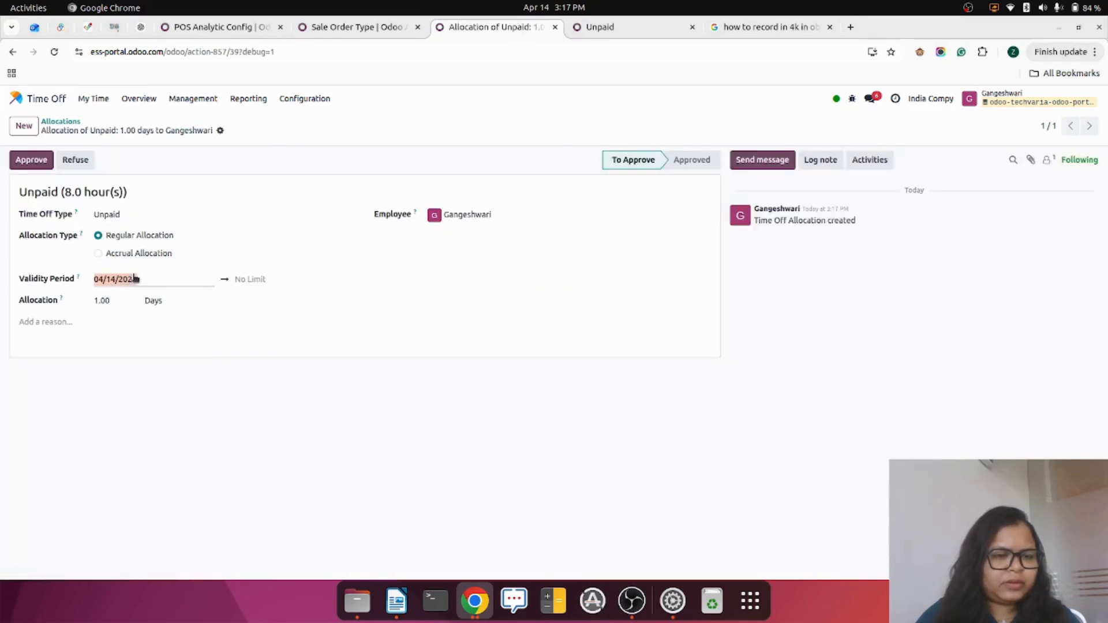
click(169, 365)
click(113, 301)
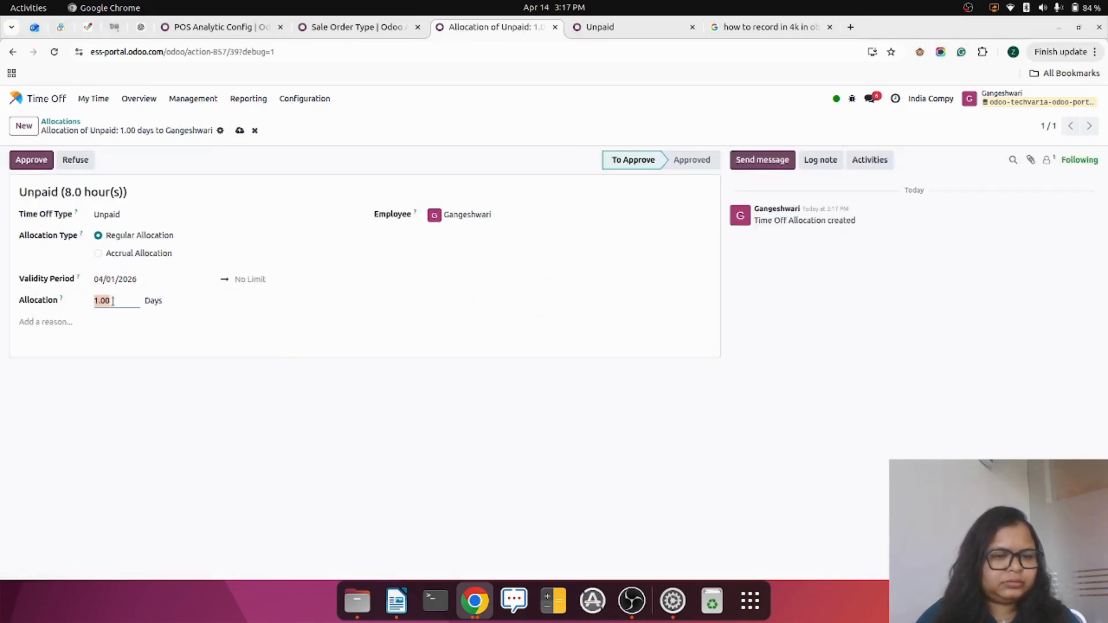
text(16)
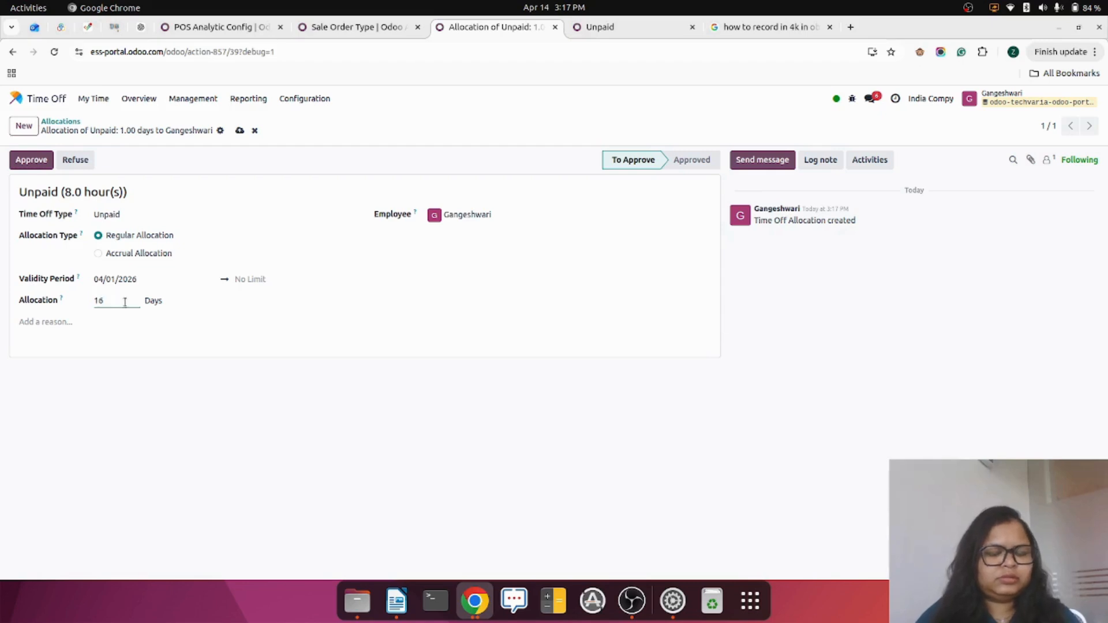
key(BackSpace)
text(2)
click(244, 456)
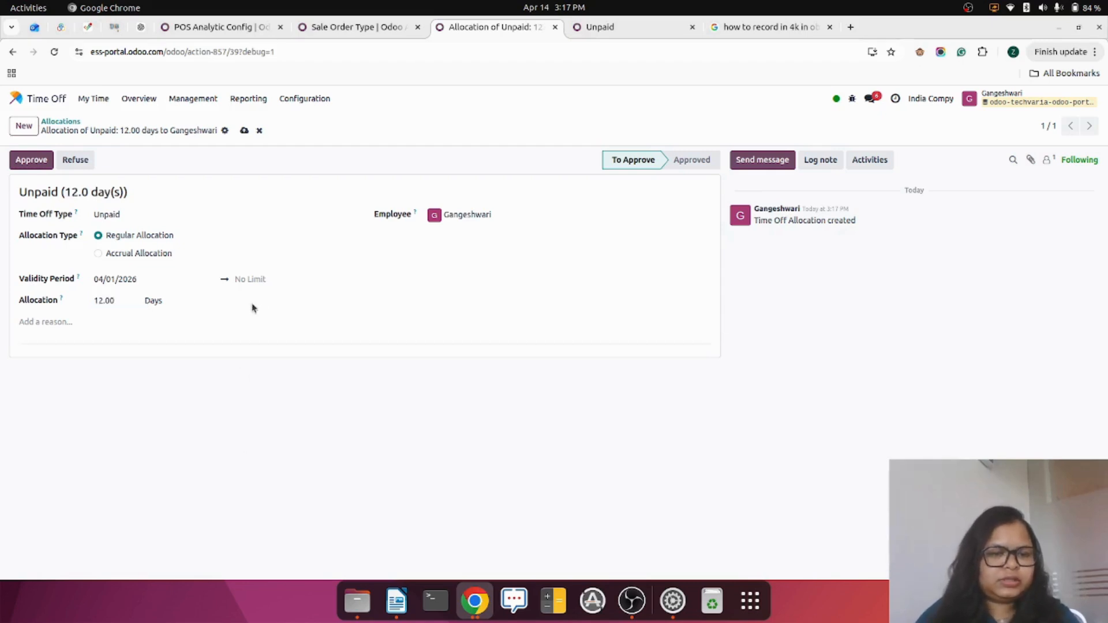
Assign the Unpaid allocation to the portal employee and save it.
click(465, 216)
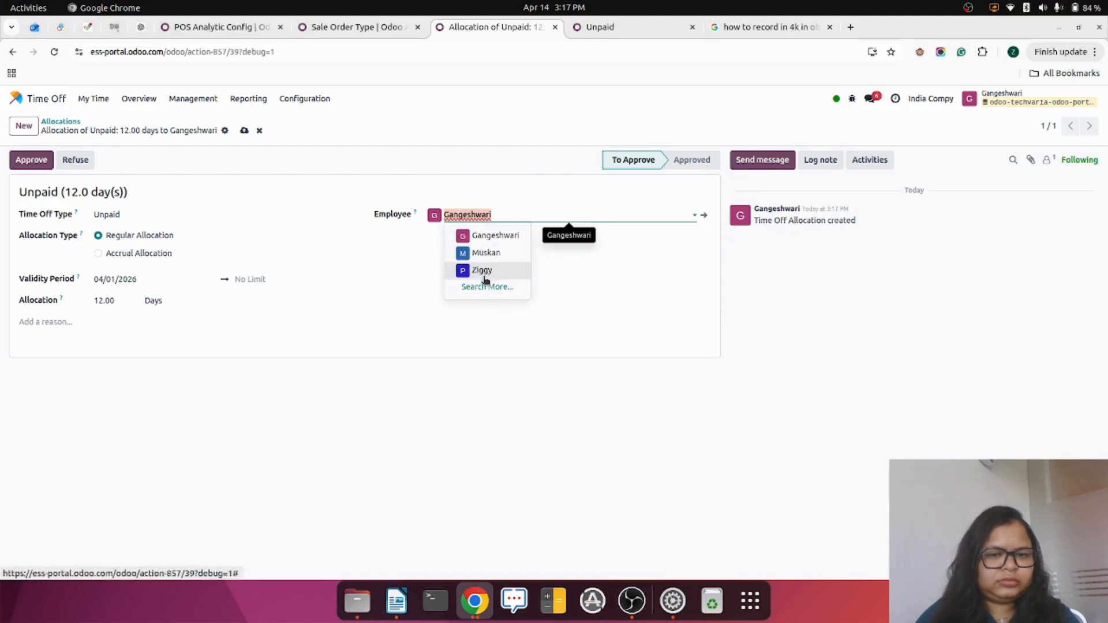
click(484, 276)
click(216, 131)
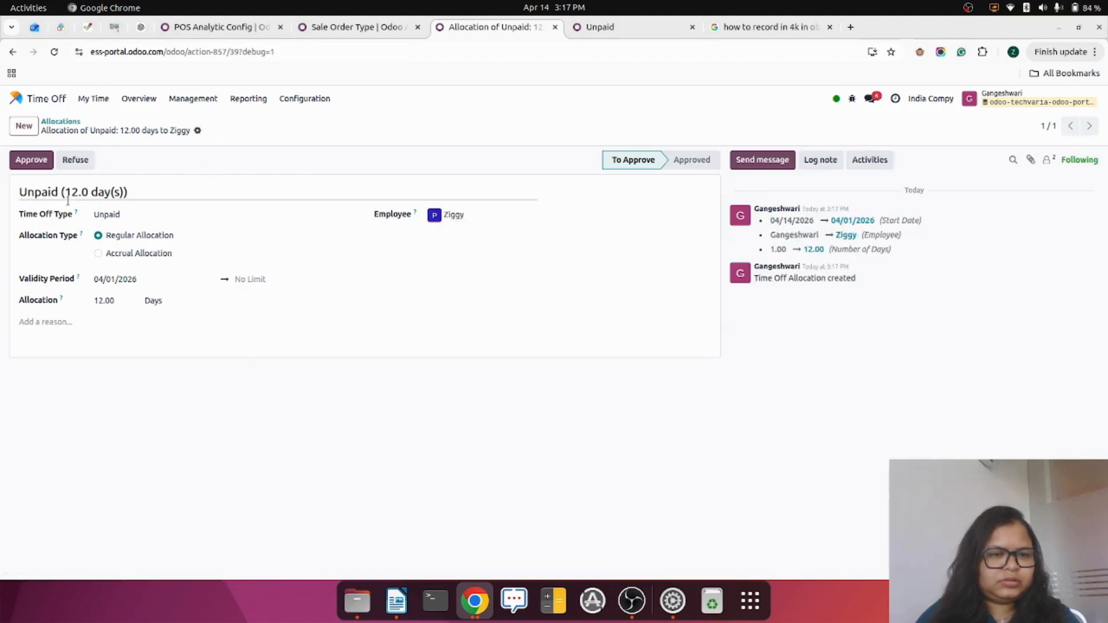
Approve the portal employee's Unpaid allocation and refresh the portal's Leaves page to check the balances.
click(31, 160)
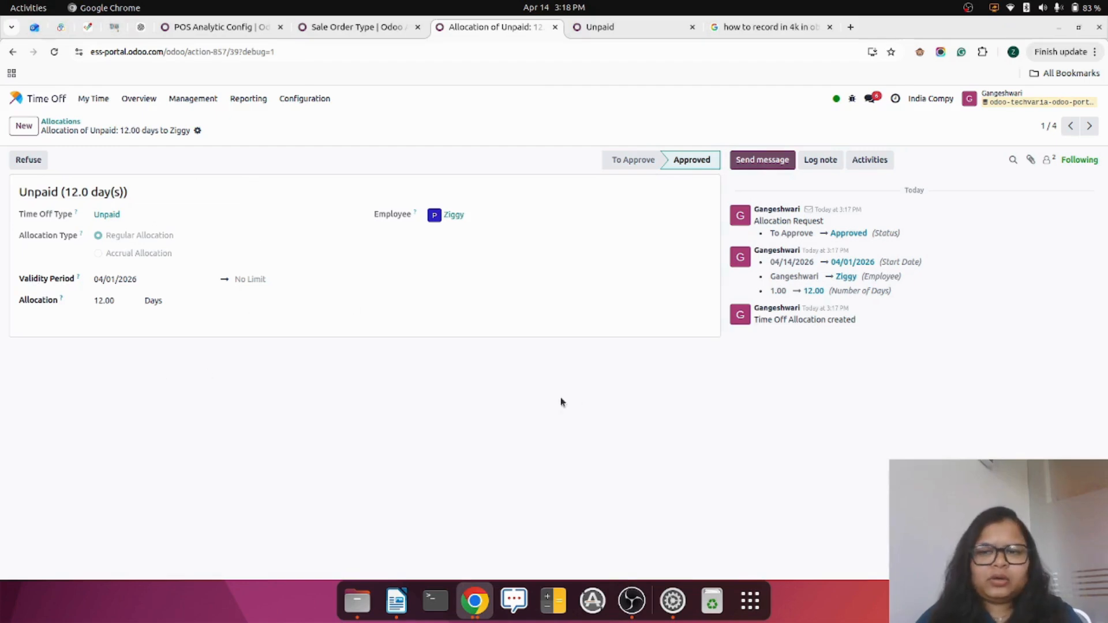
click(474, 601)
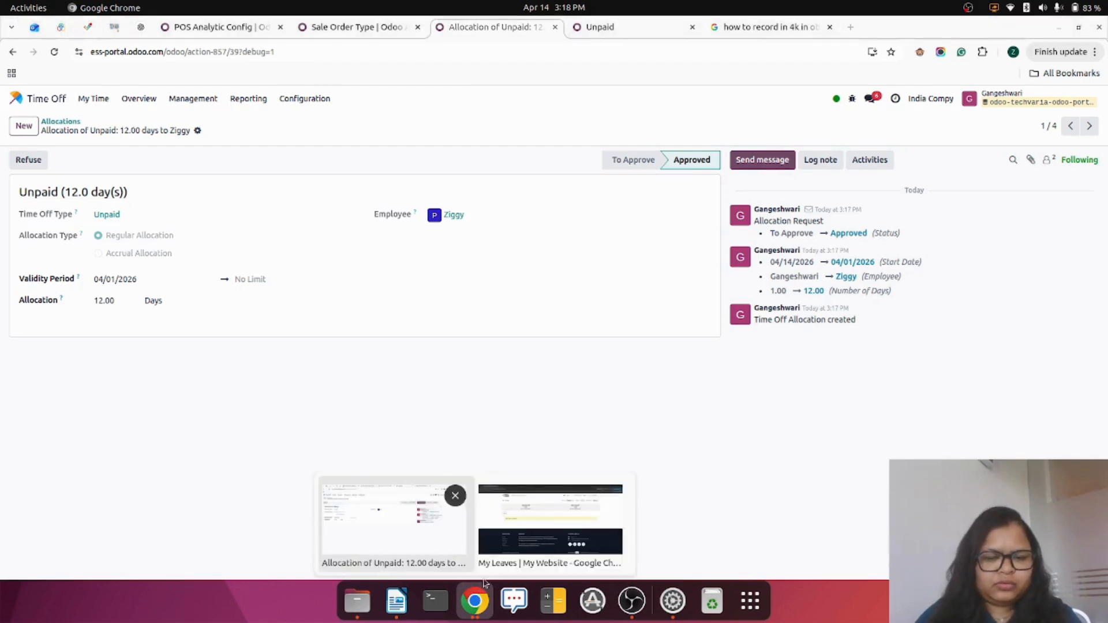
click(535, 533)
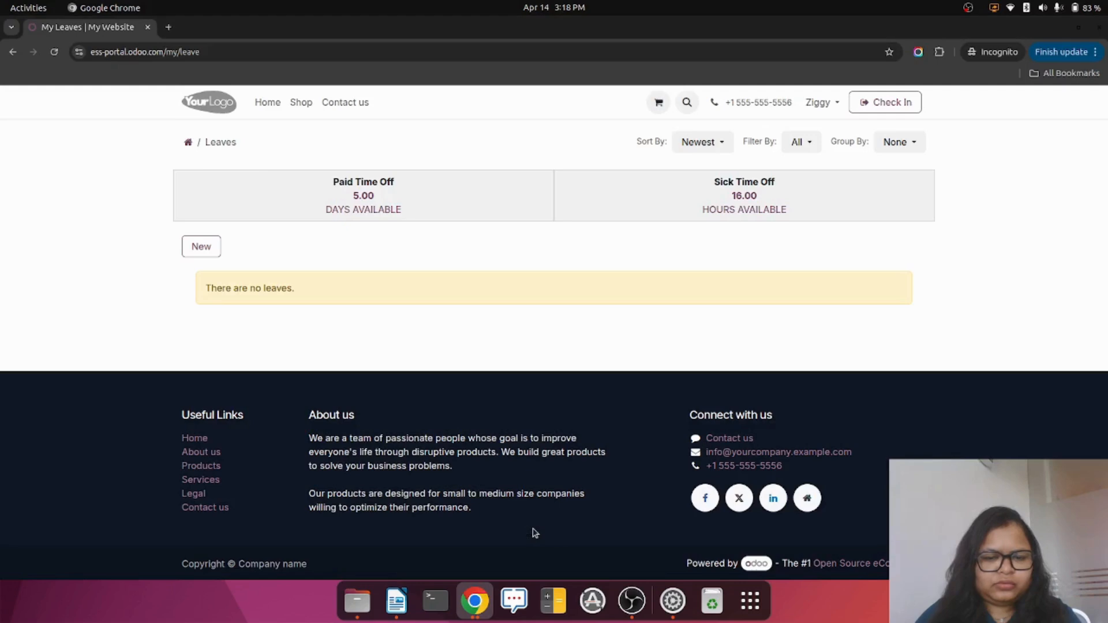
click(52, 52)
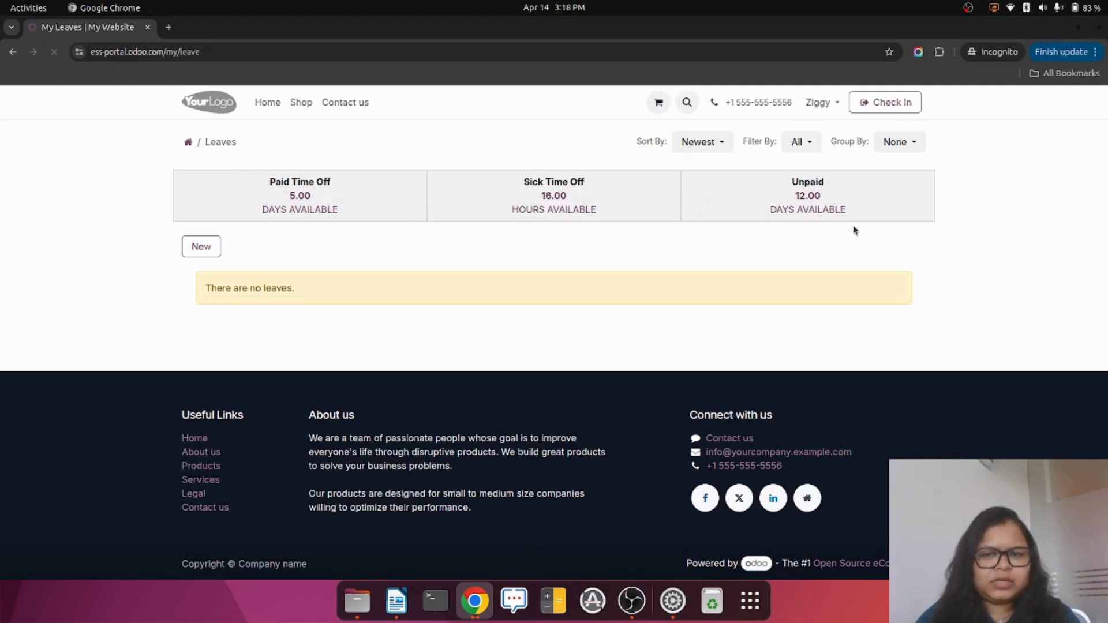
Review the list of all time off allocations in the Time Off backend and return to the portal's Leaves page.
click(468, 617)
click(372, 526)
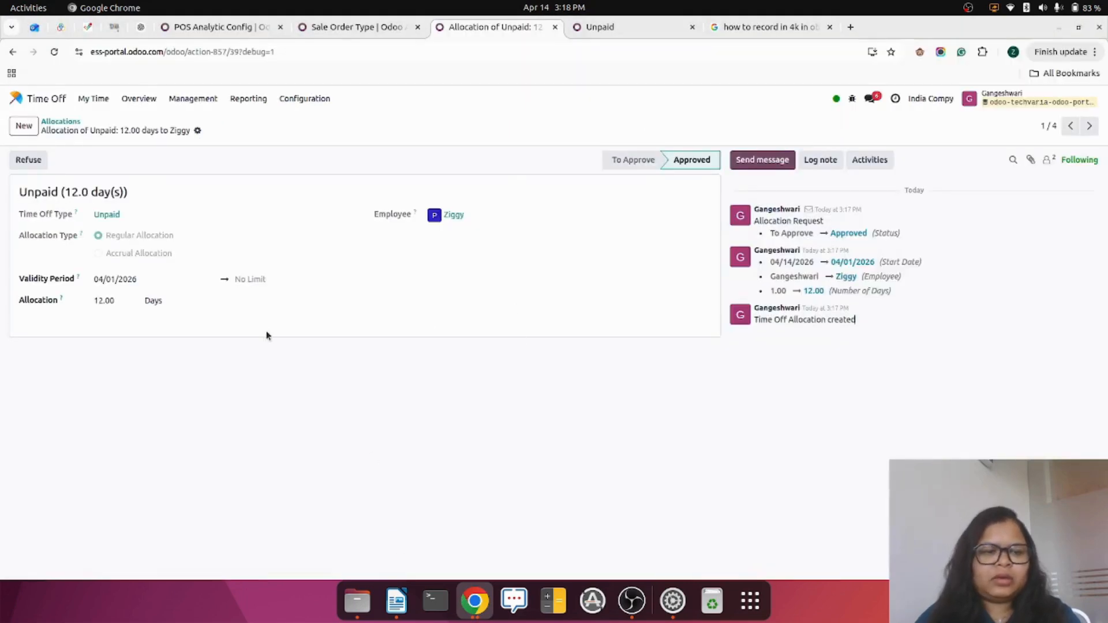
click(77, 123)
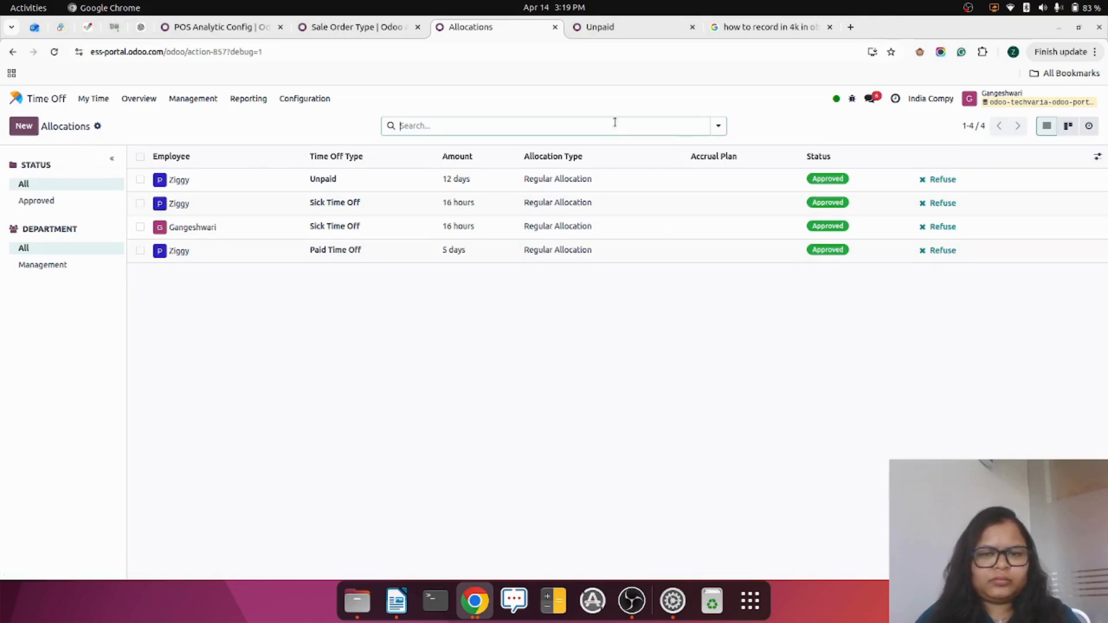
click(475, 600)
click(535, 531)
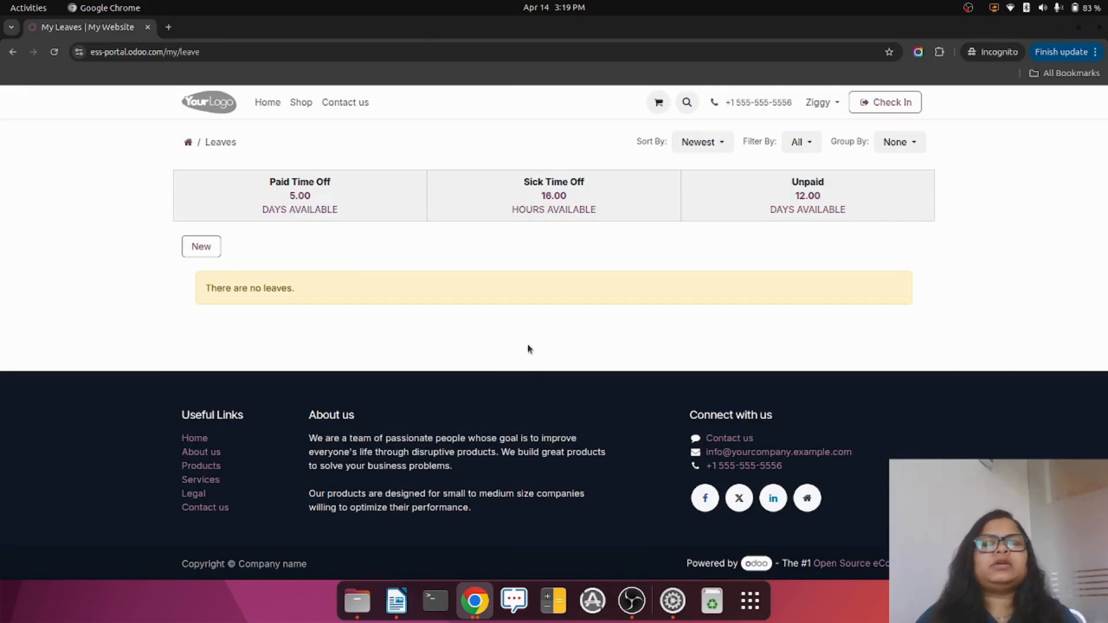
Start a new leave request in the portal, preview the form for Sick Time Off and Unpaid, and choose Paid Time Off as the type.
click(210, 248)
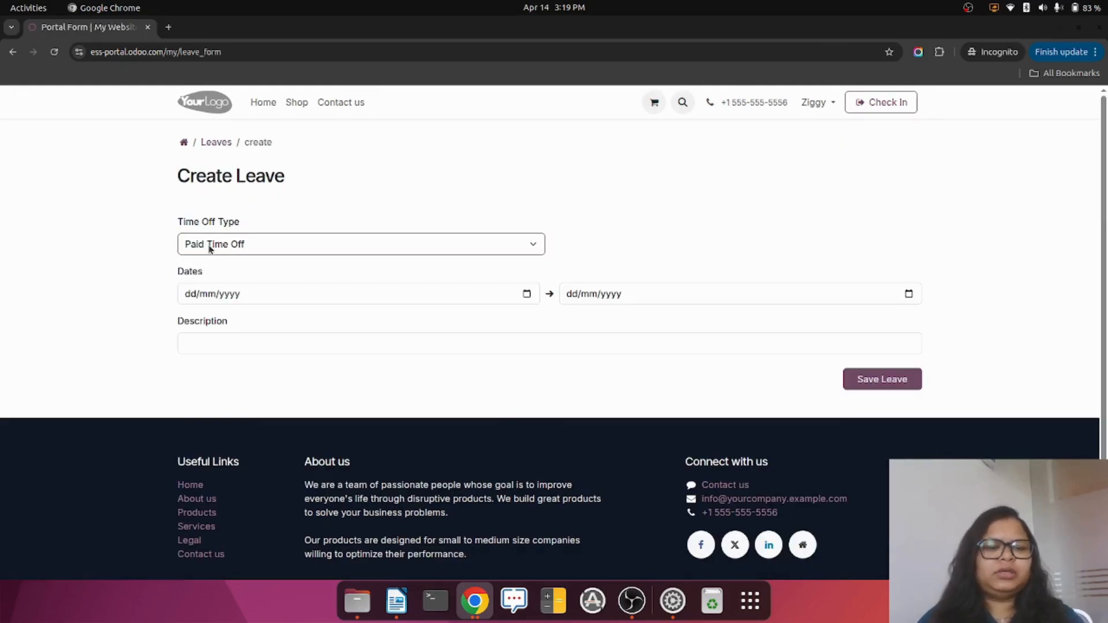
click(194, 246)
click(233, 280)
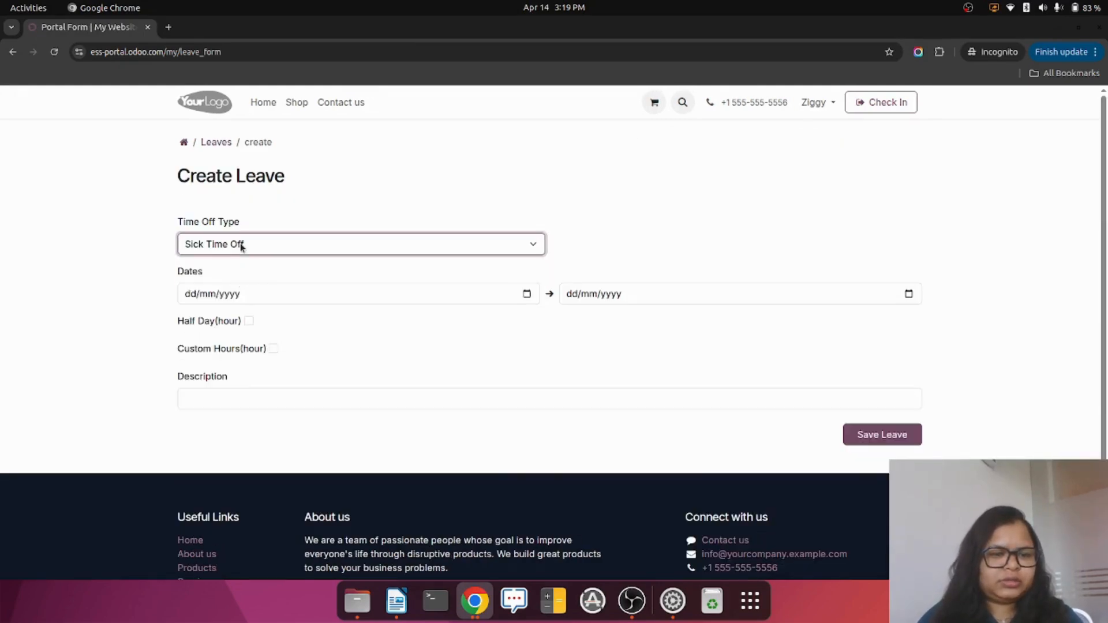
click(240, 243)
click(249, 295)
click(225, 243)
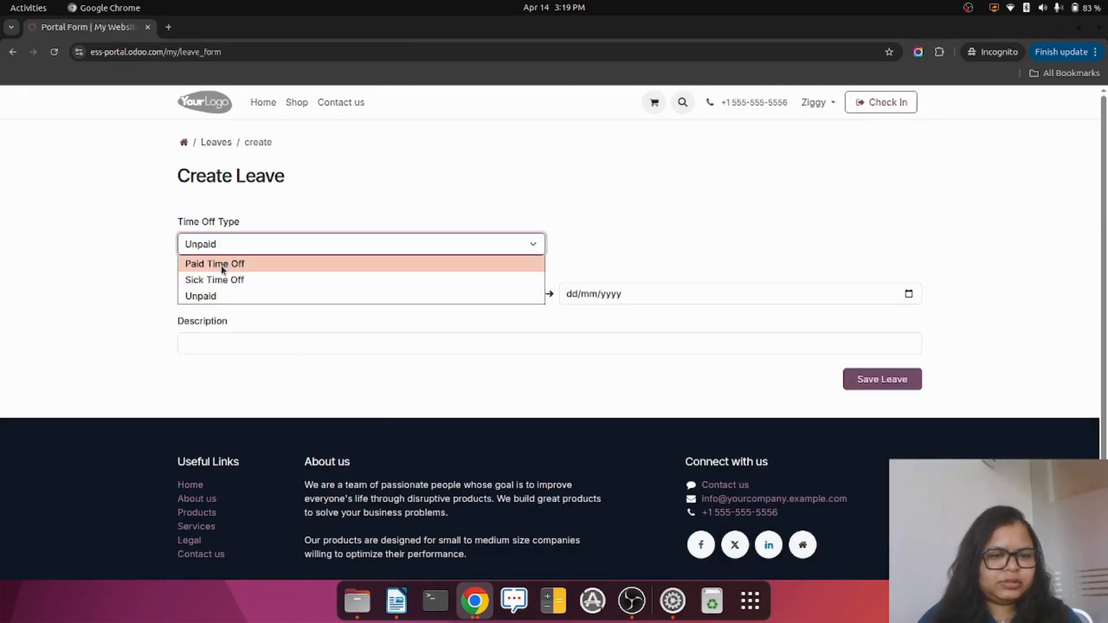
click(220, 264)
click(236, 244)
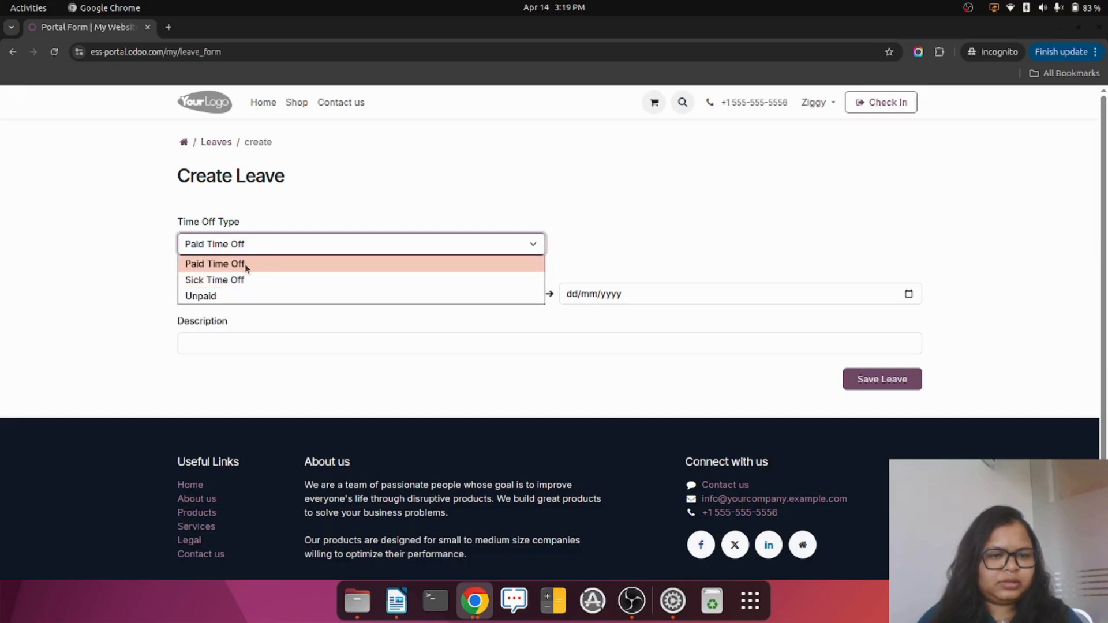
click(247, 265)
Set the paid leave's start and end dates to 09/04/2026, describe it as "test 1" and save the leave.
click(527, 294)
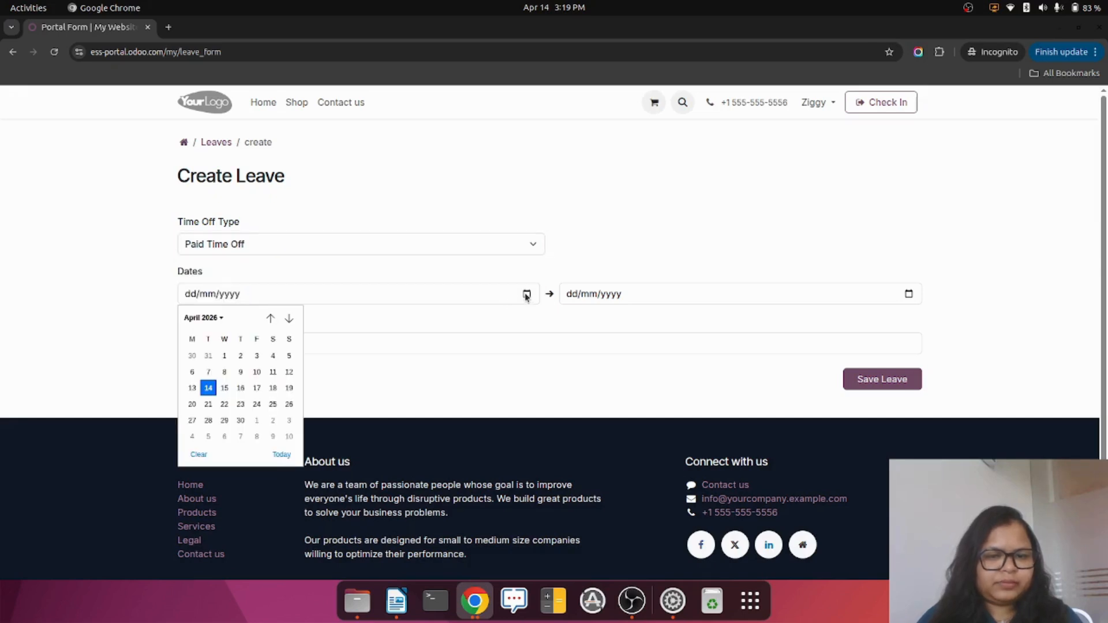
click(241, 373)
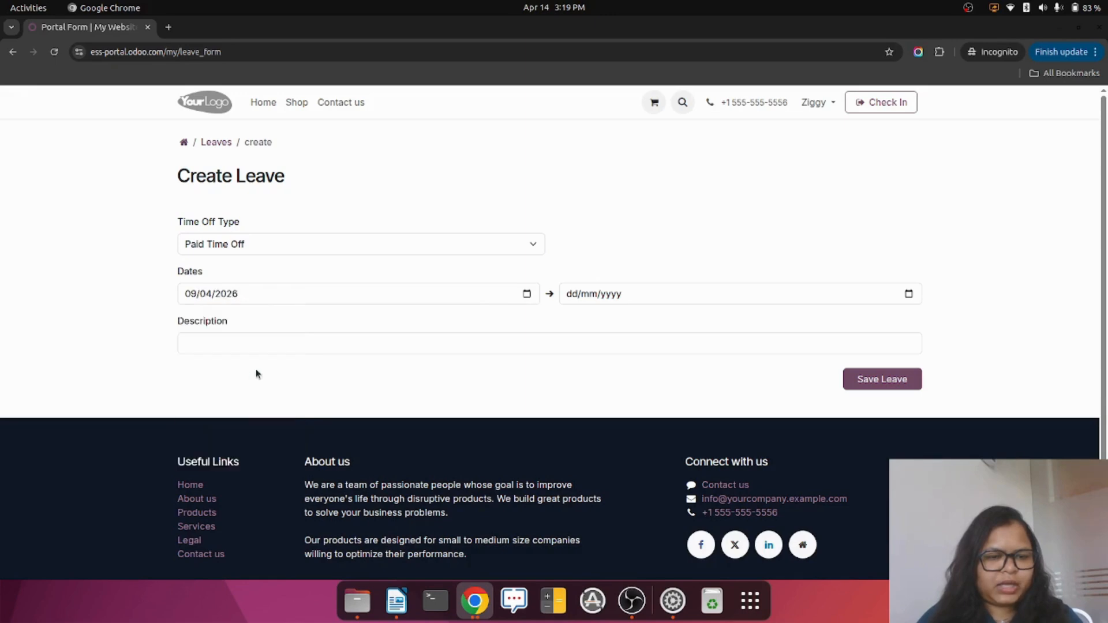
click(908, 294)
click(622, 372)
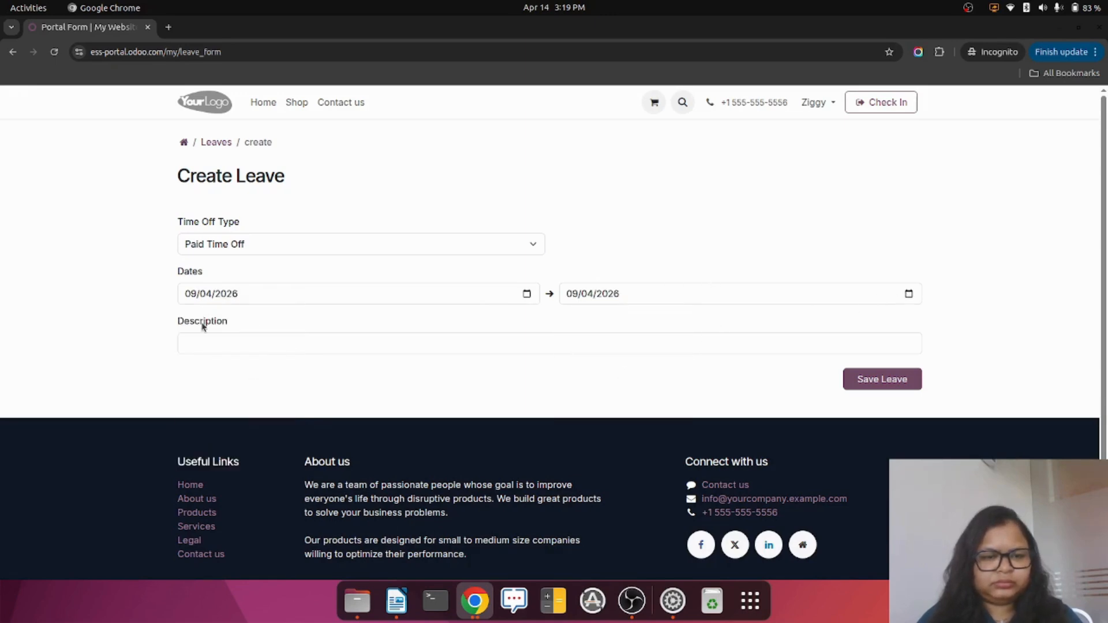
click(244, 342)
text(test 1)
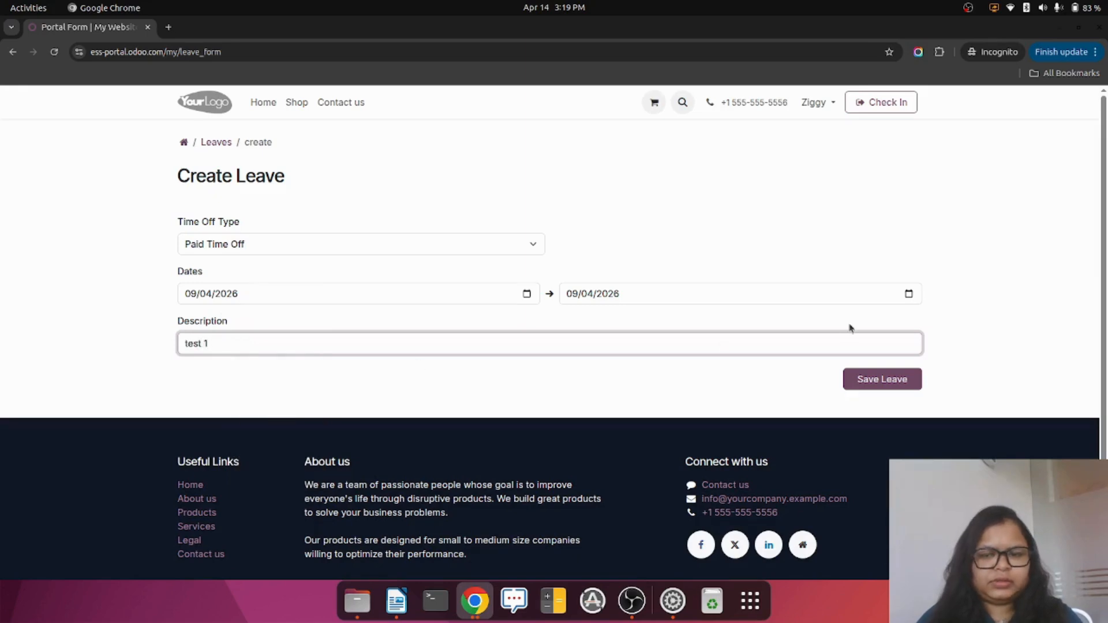
click(881, 379)
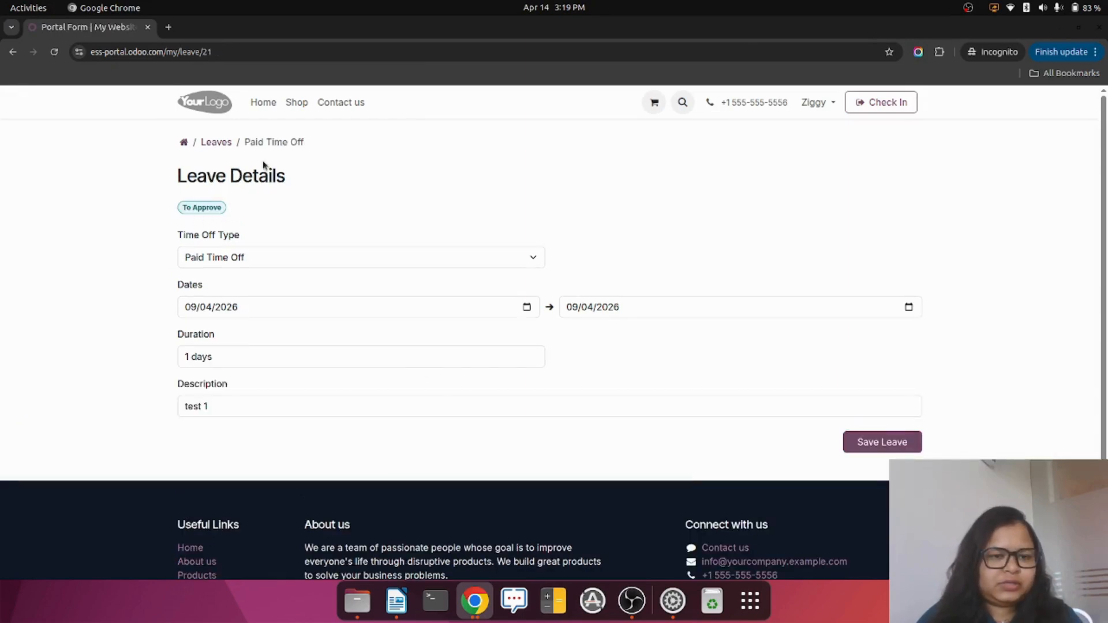
Review the paid leave "test 1" and the balances on the portal's Leaves page, and reopen the leave's details.
click(218, 143)
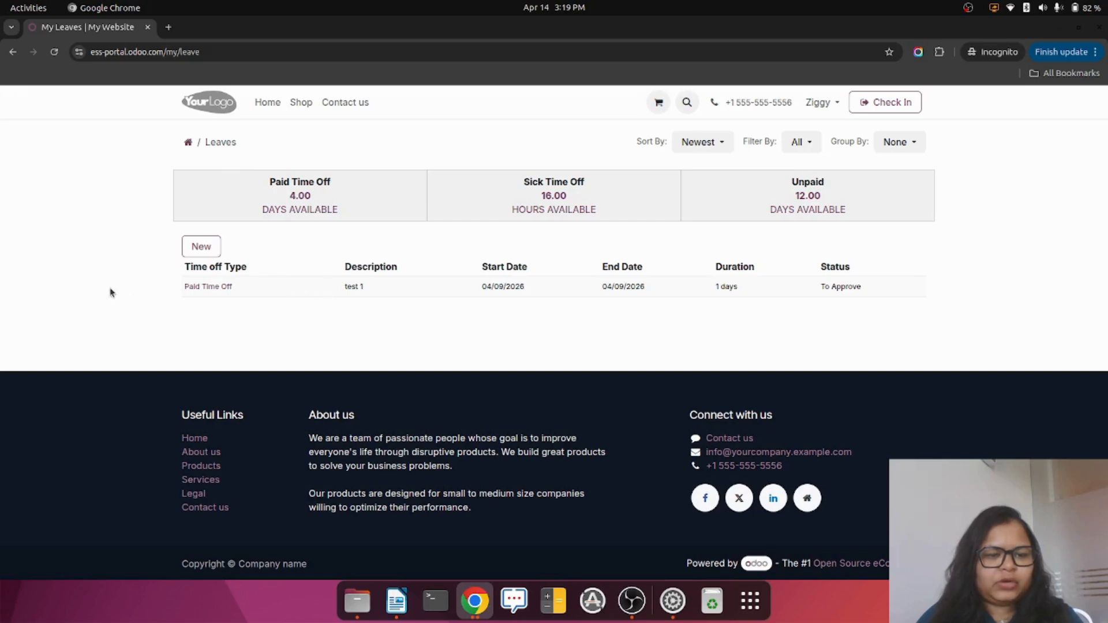
drag(149, 292, 903, 297)
click(902, 298)
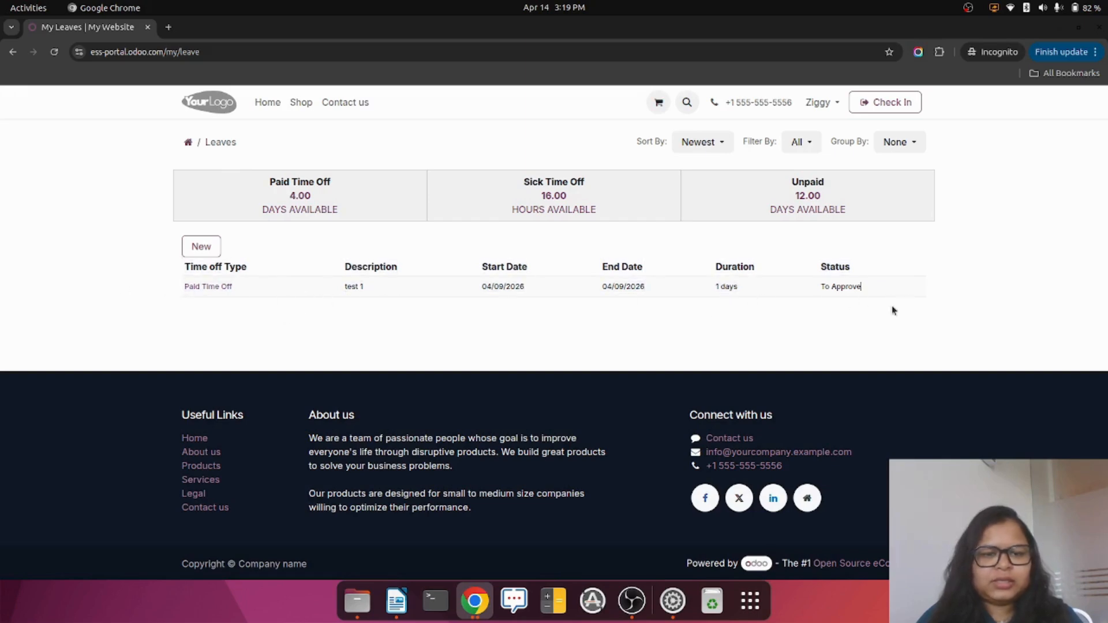
click(434, 286)
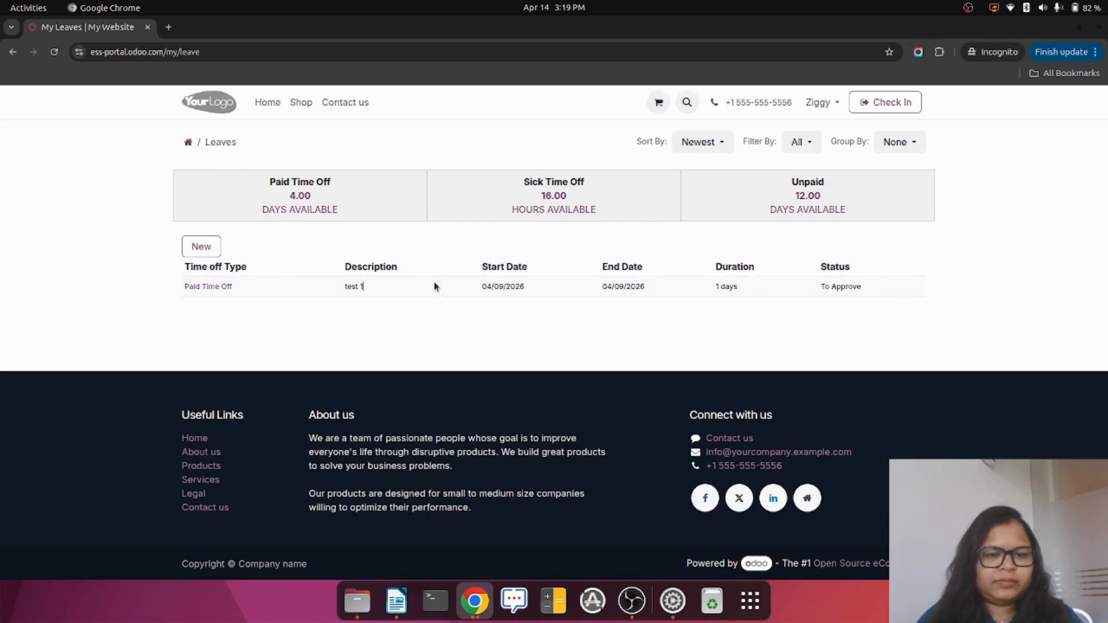
click(207, 286)
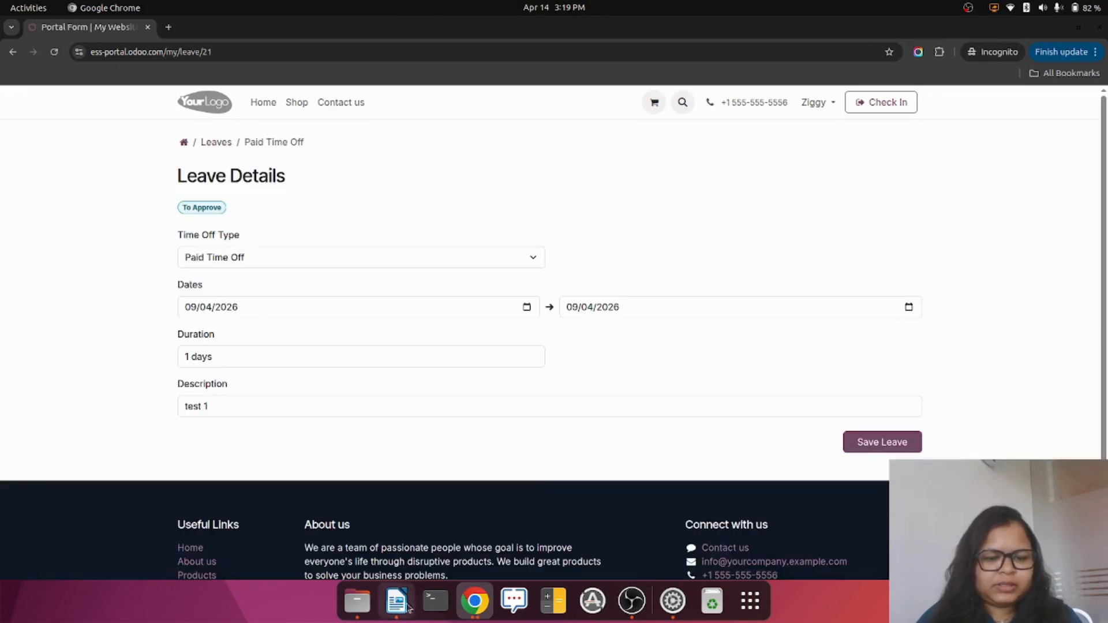
Switch to the Time Off backend, open the employee's pending "test 1" paid time off request and approve it fully.
click(460, 599)
click(348, 535)
click(203, 100)
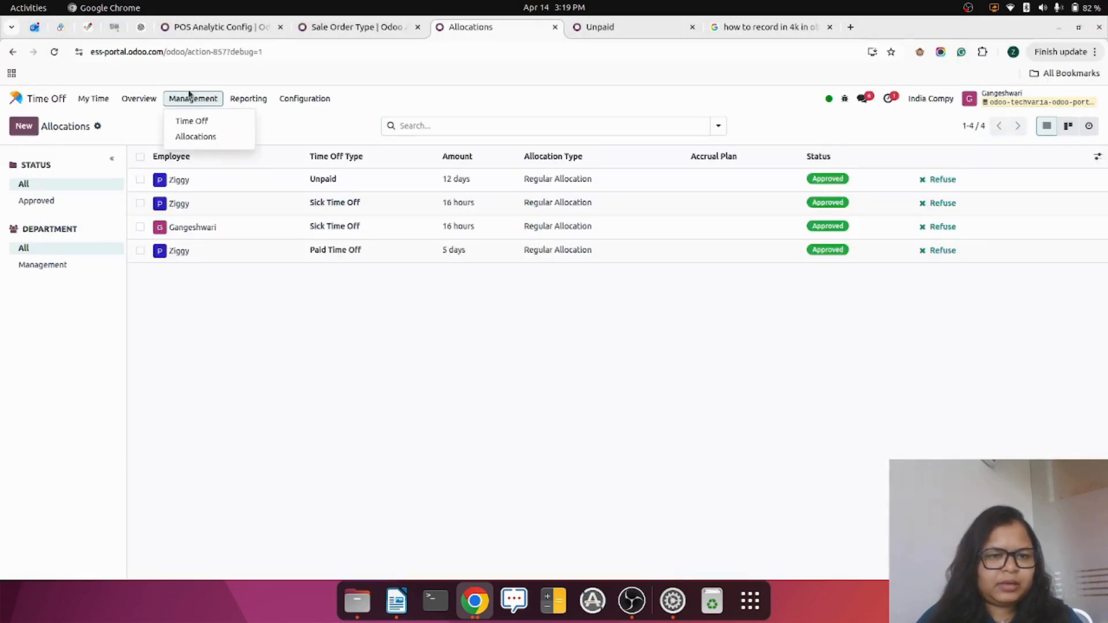
click(202, 123)
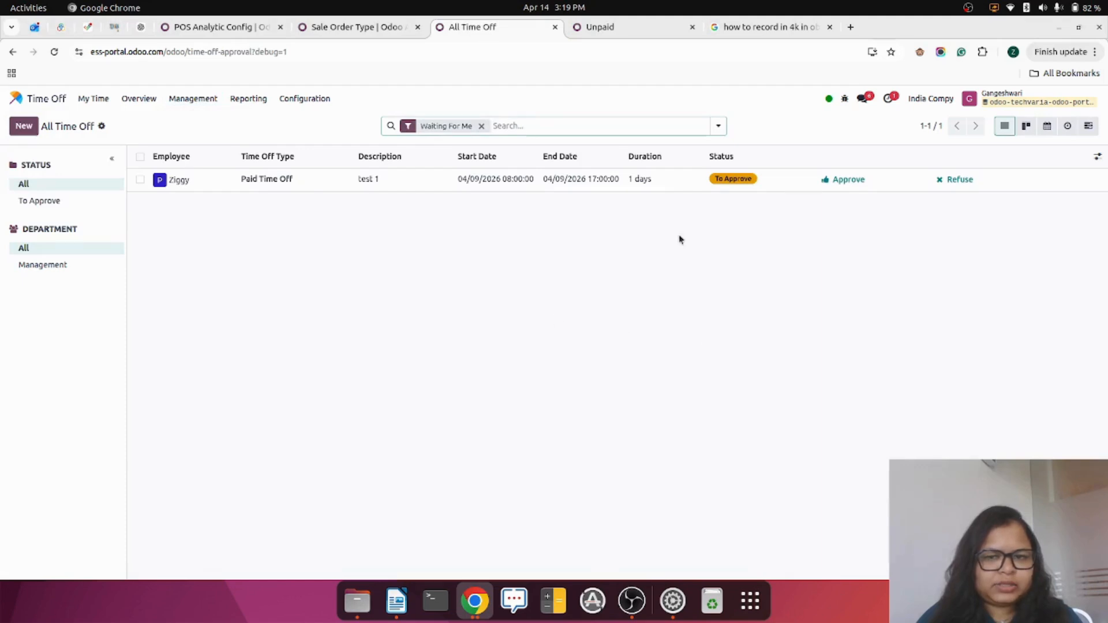
click(425, 180)
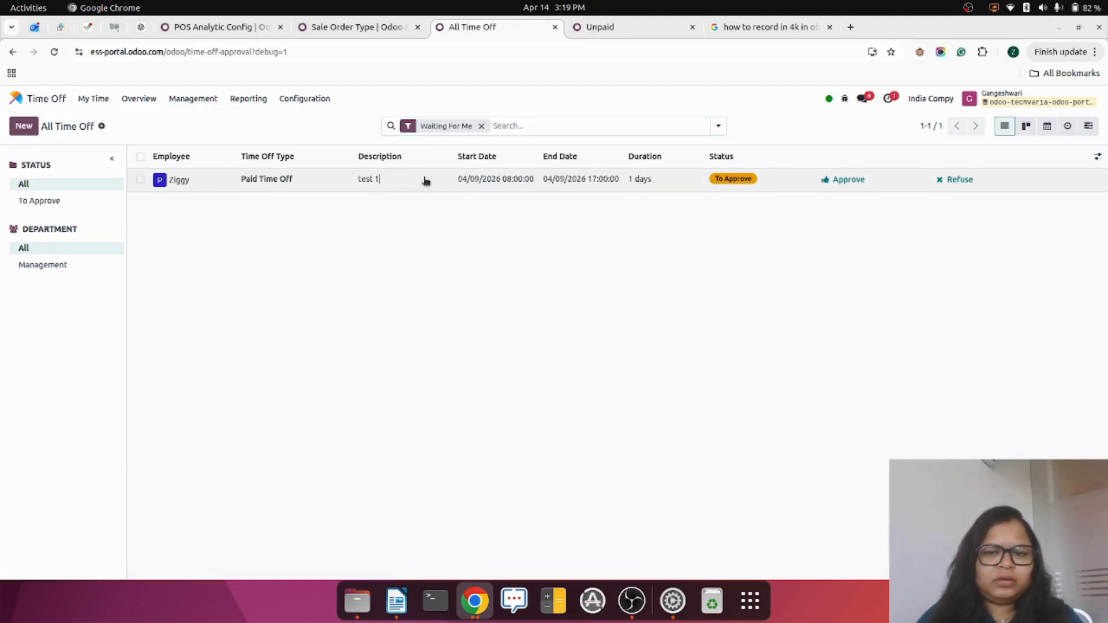
click(32, 160)
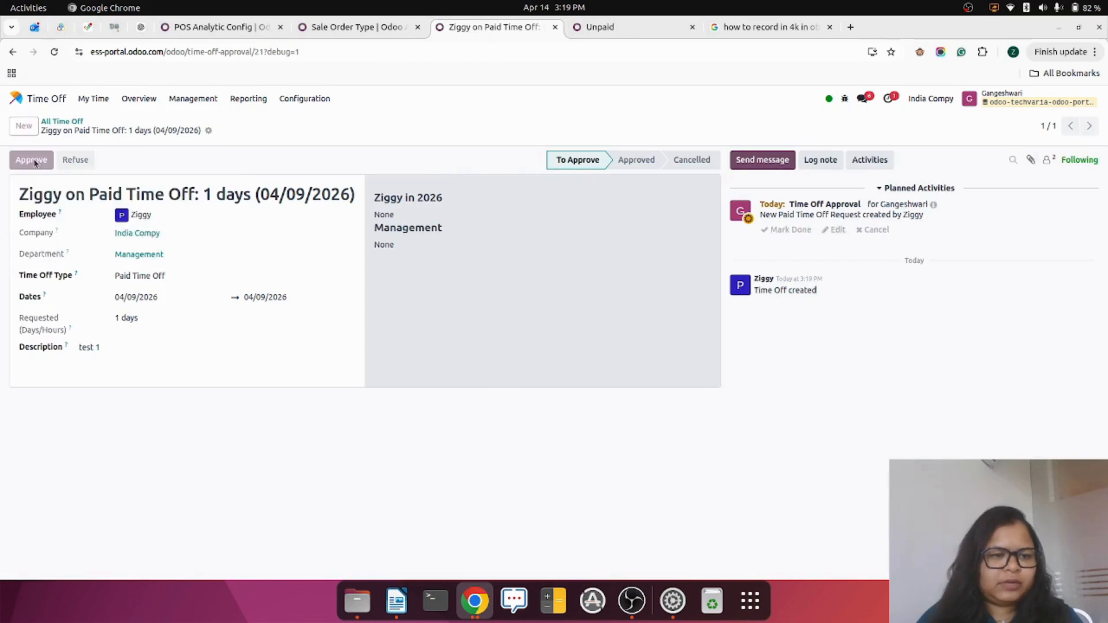
click(28, 159)
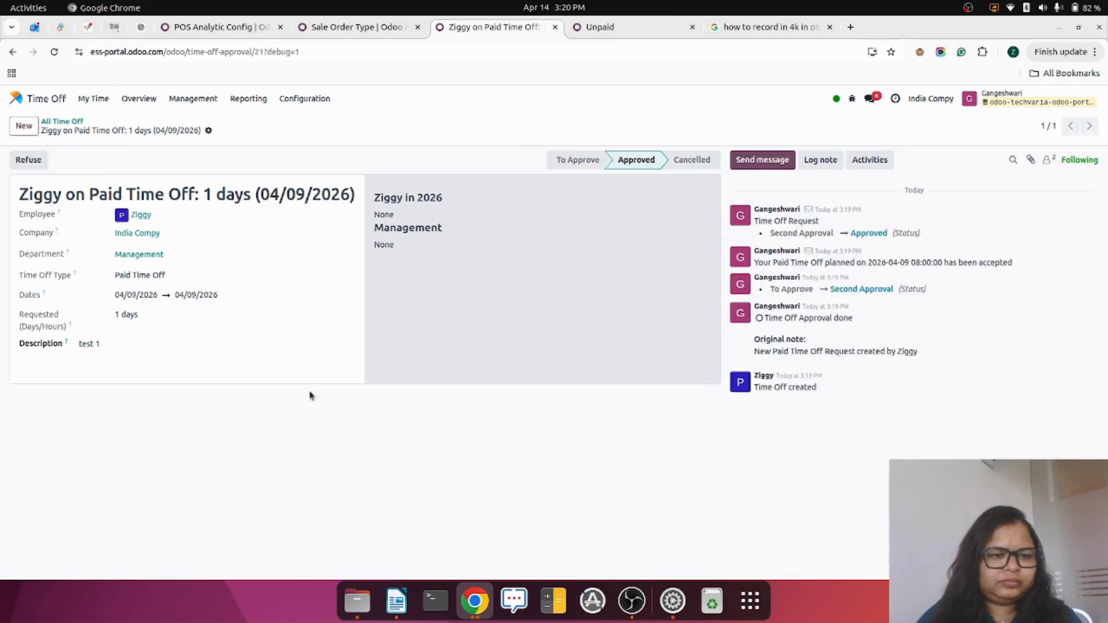
Refresh the "test 1" leave's details in the portal to check its status and return to the Leaves page.
click(472, 583)
click(536, 497)
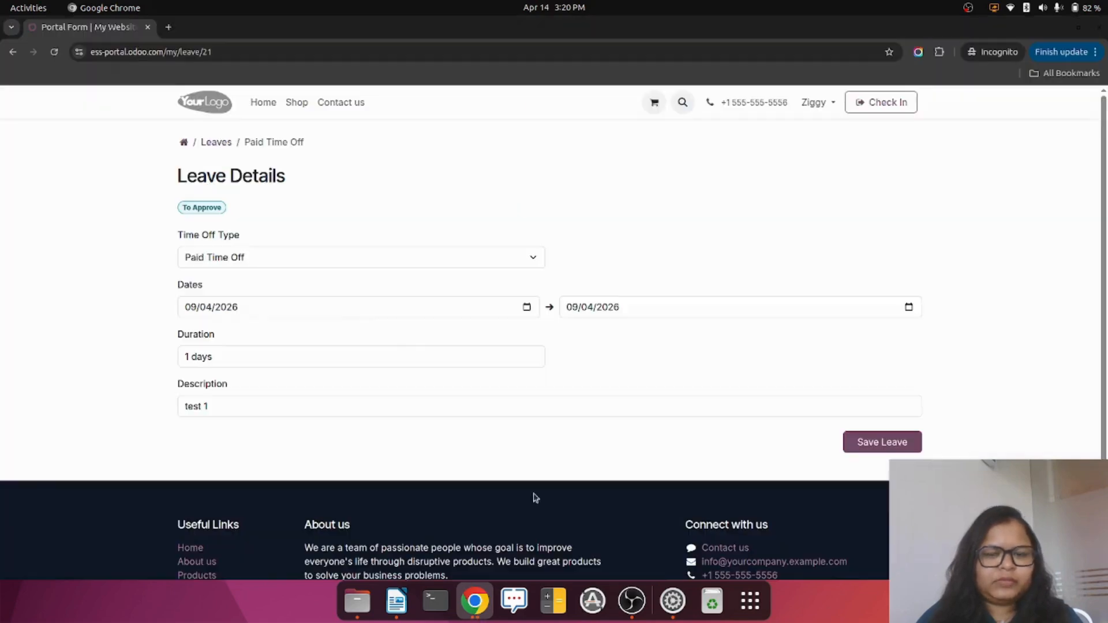
click(54, 52)
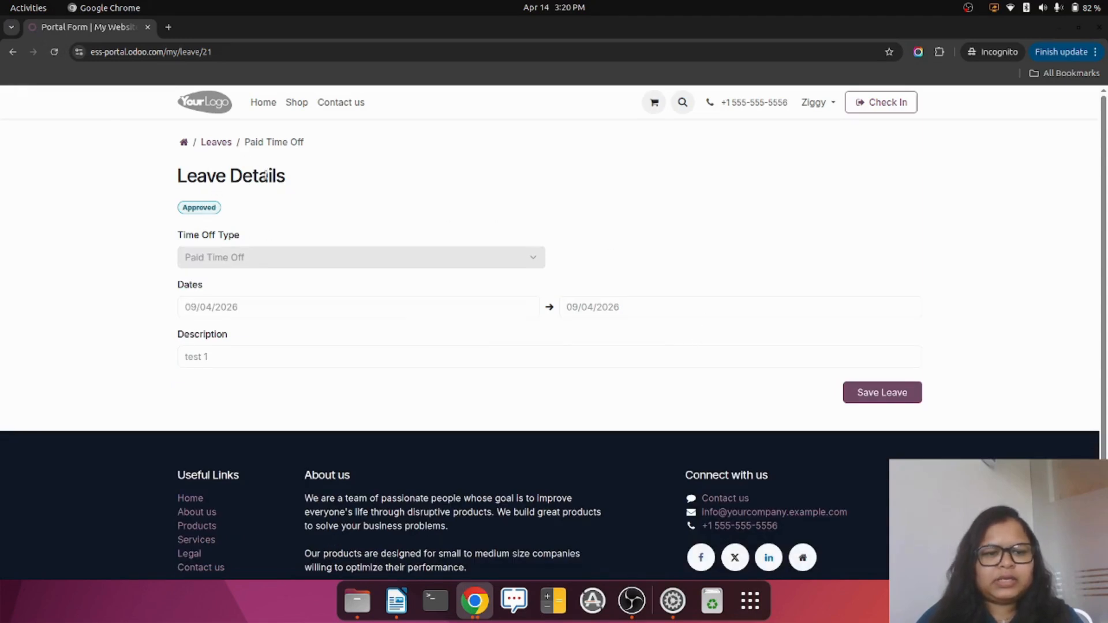
click(217, 143)
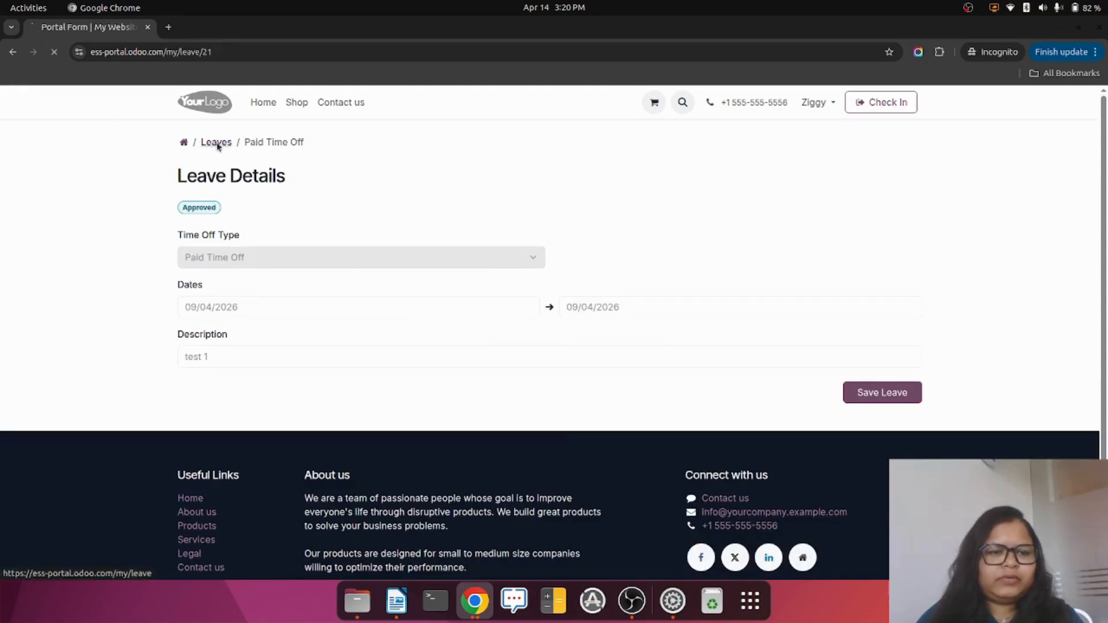
Start another leave request in the portal with Sick Time Off as its type.
click(206, 247)
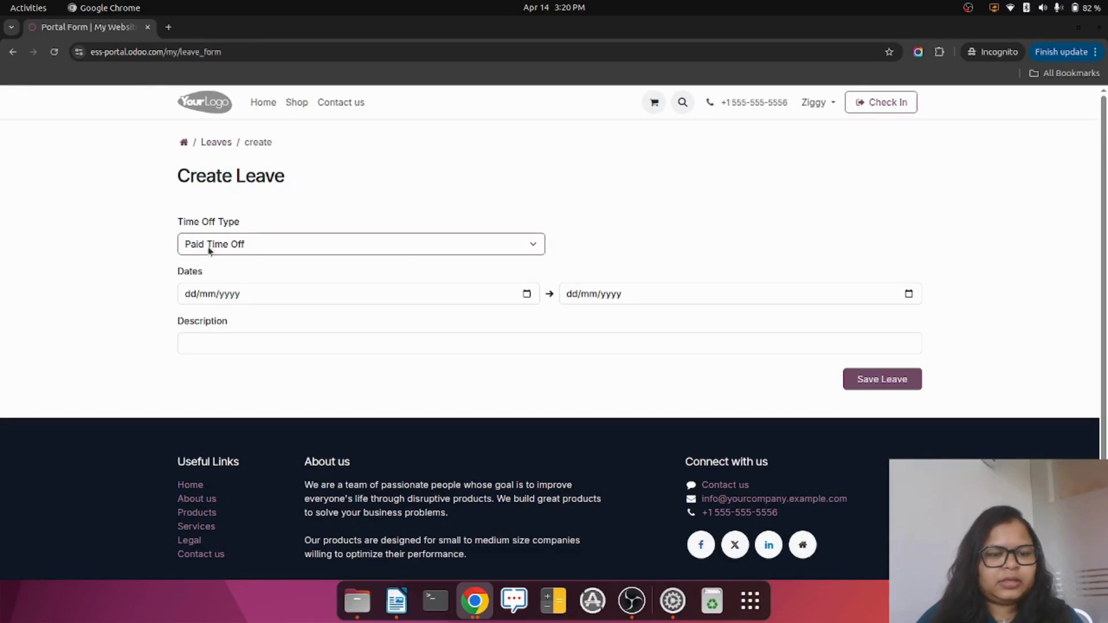
click(286, 248)
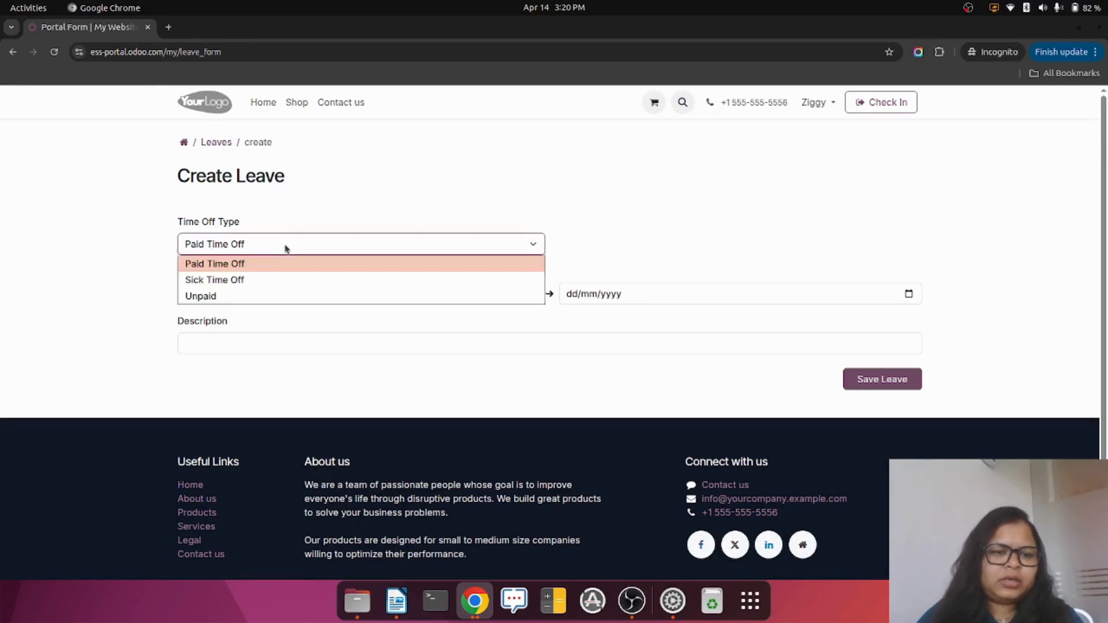
click(245, 278)
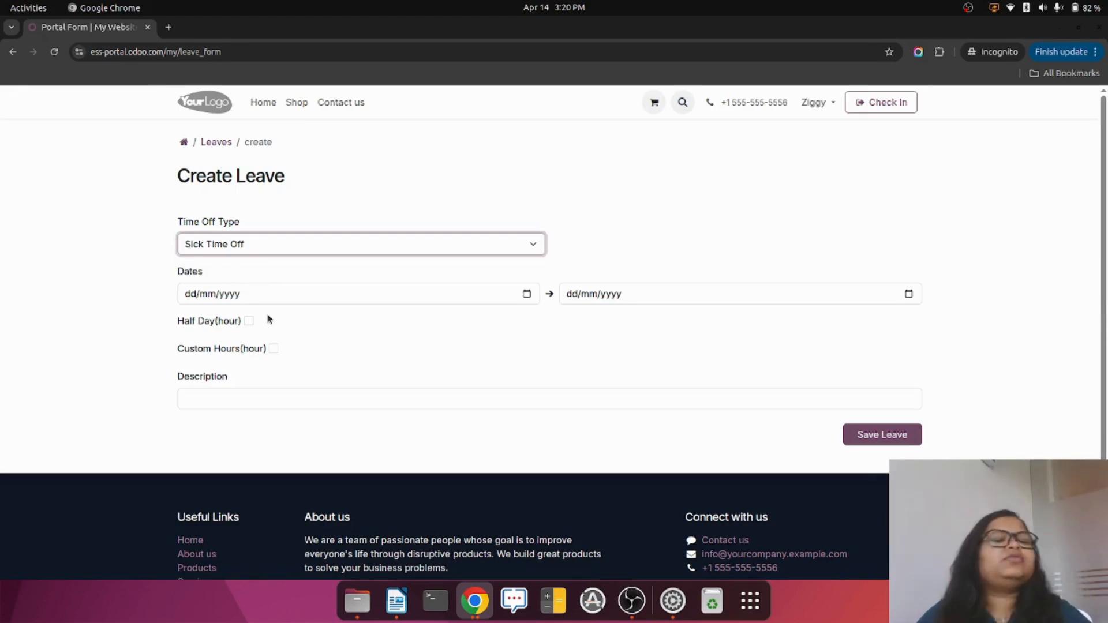
Enable the Half Day option on the sick leave request, view its Morning and Afternoon choices, and disable the option again.
click(249, 321)
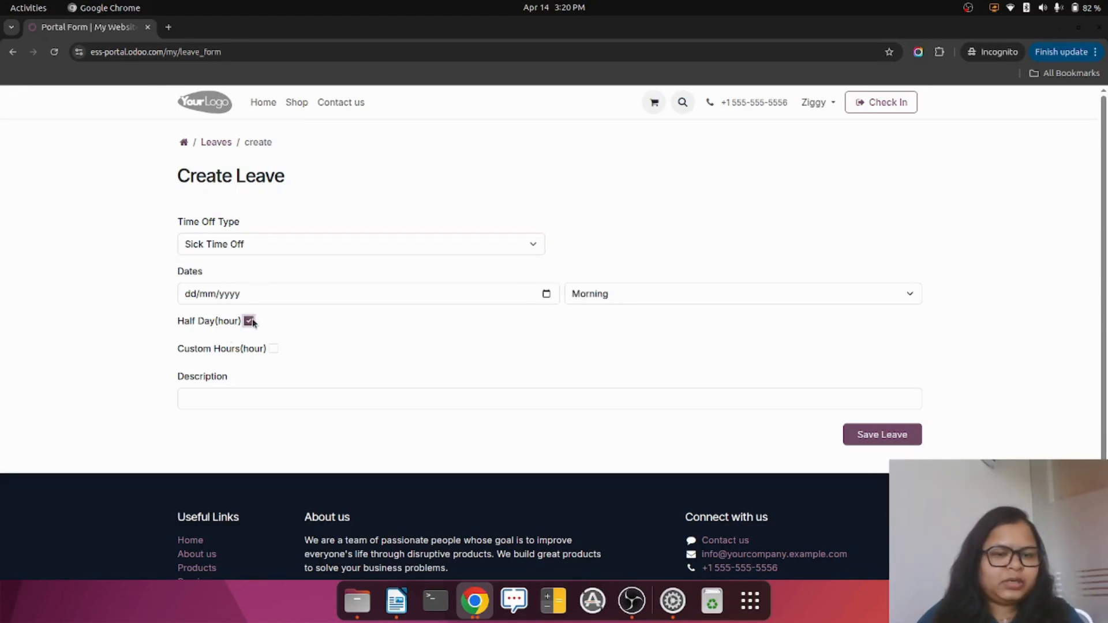
click(655, 297)
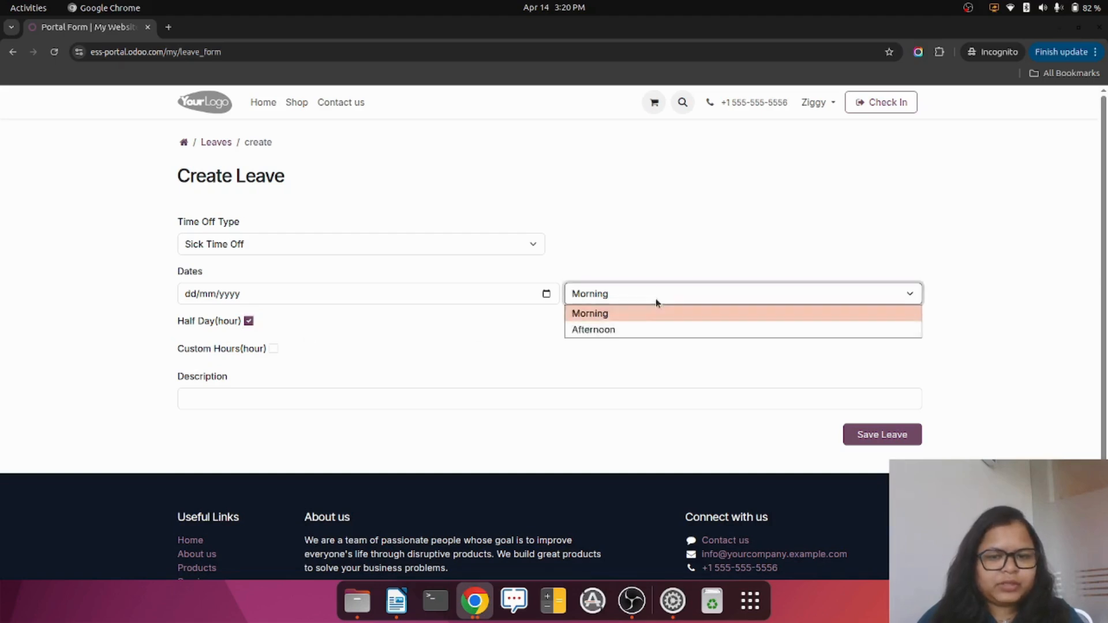
click(494, 360)
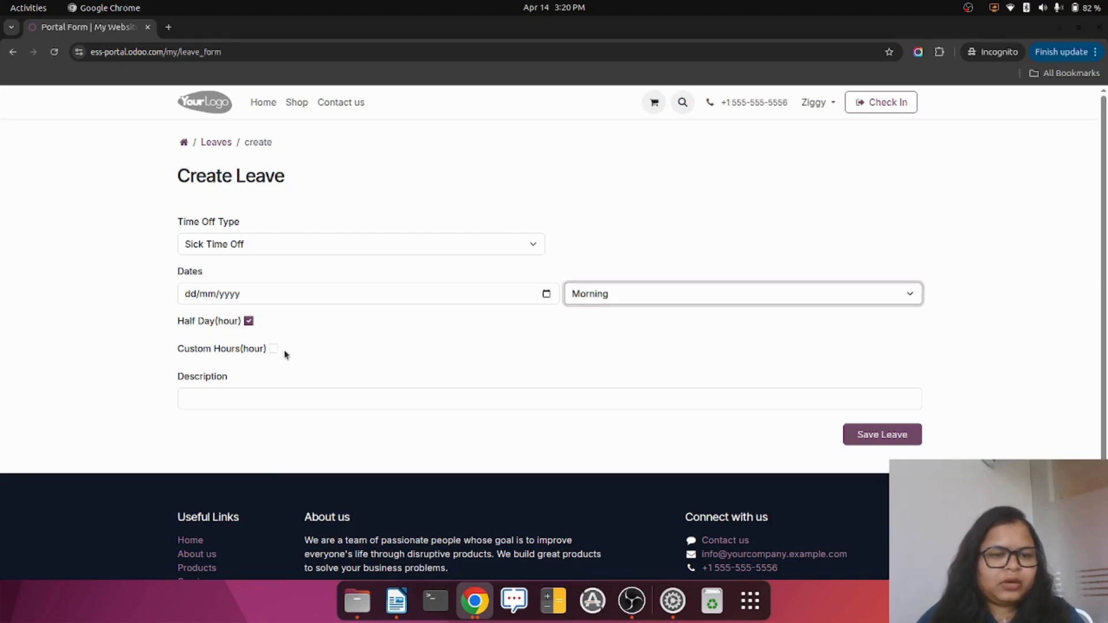
click(250, 324)
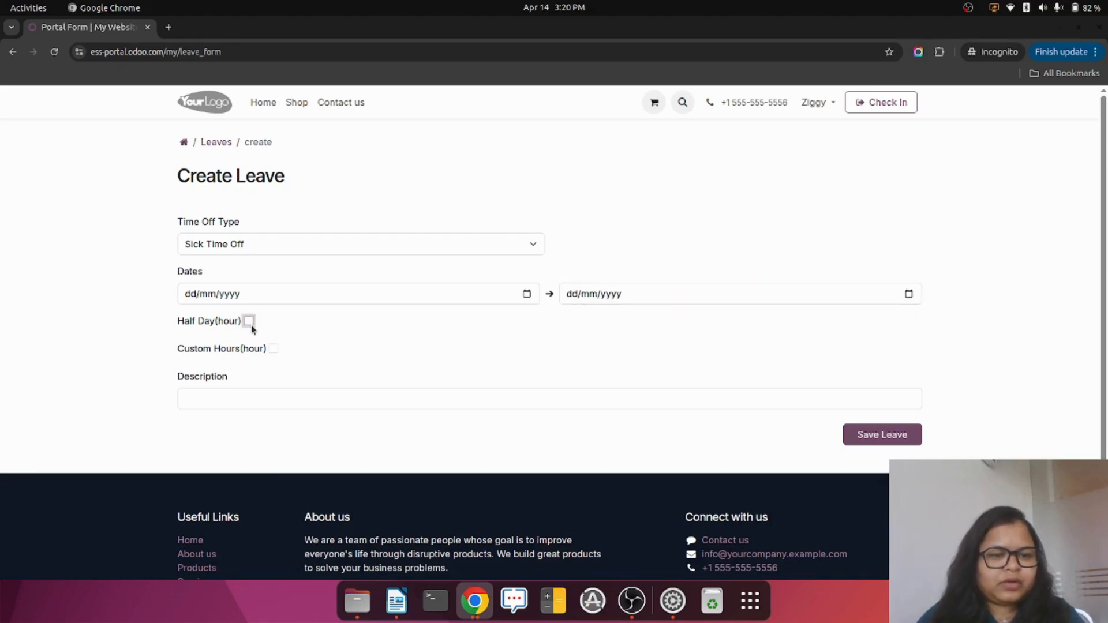
Check the Custom Hours option by enabling and disabling it, and set both dates of the sick leave to 10/04/2026.
click(273, 349)
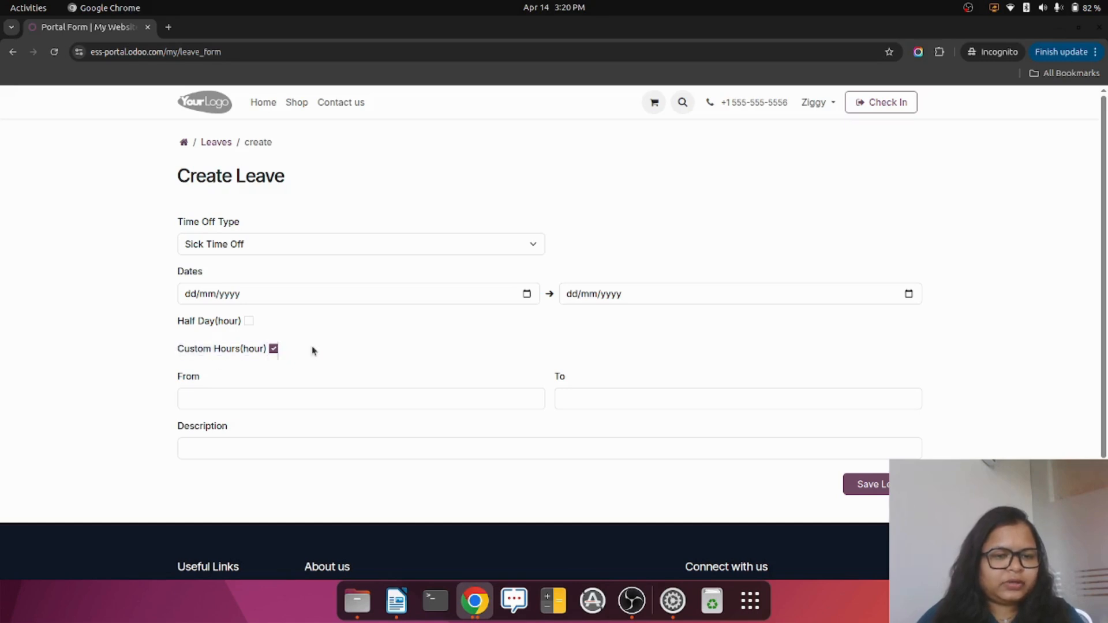
click(273, 349)
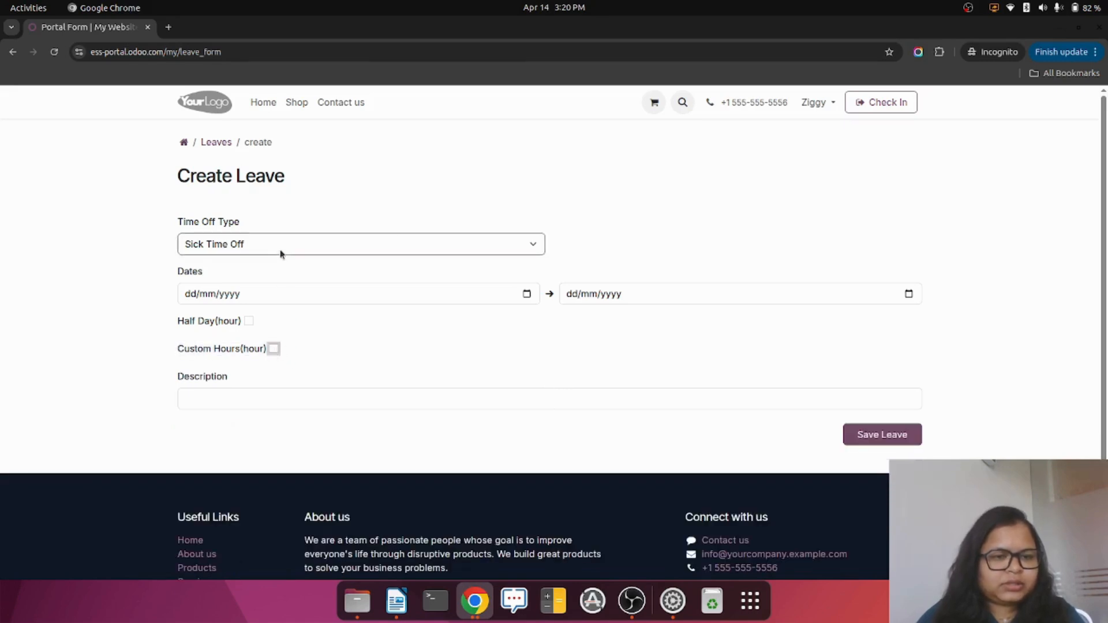
click(526, 294)
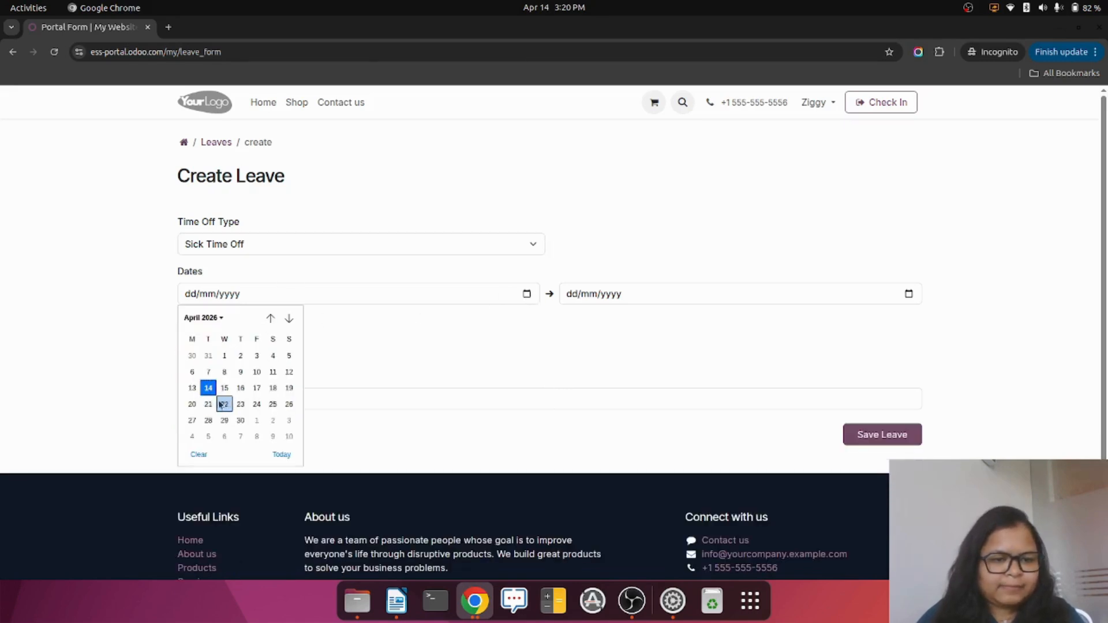
click(256, 372)
click(905, 295)
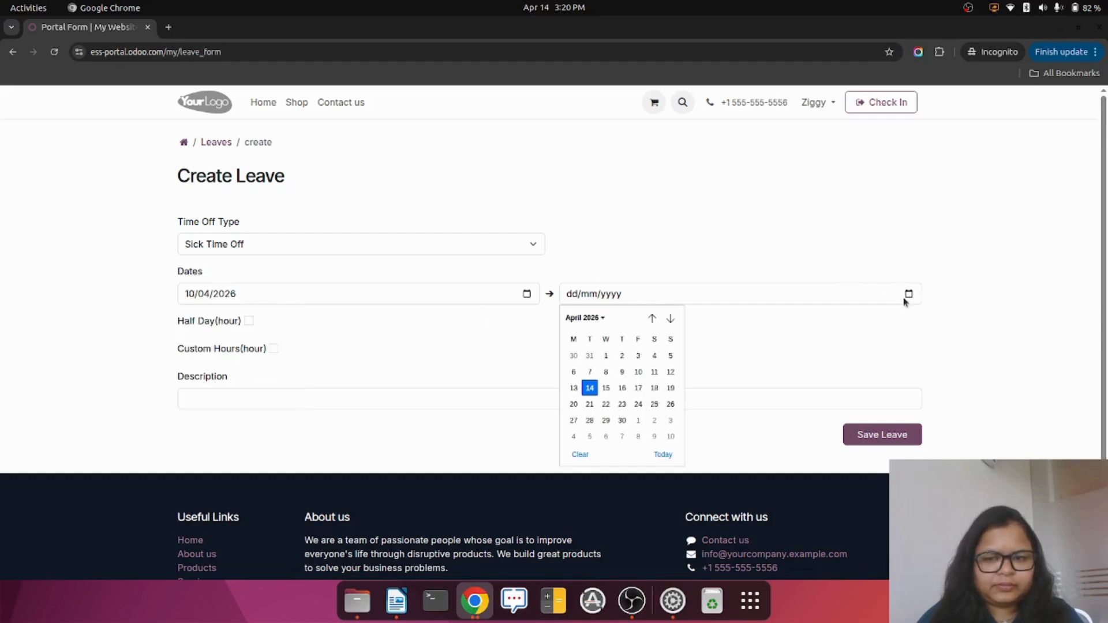
click(638, 374)
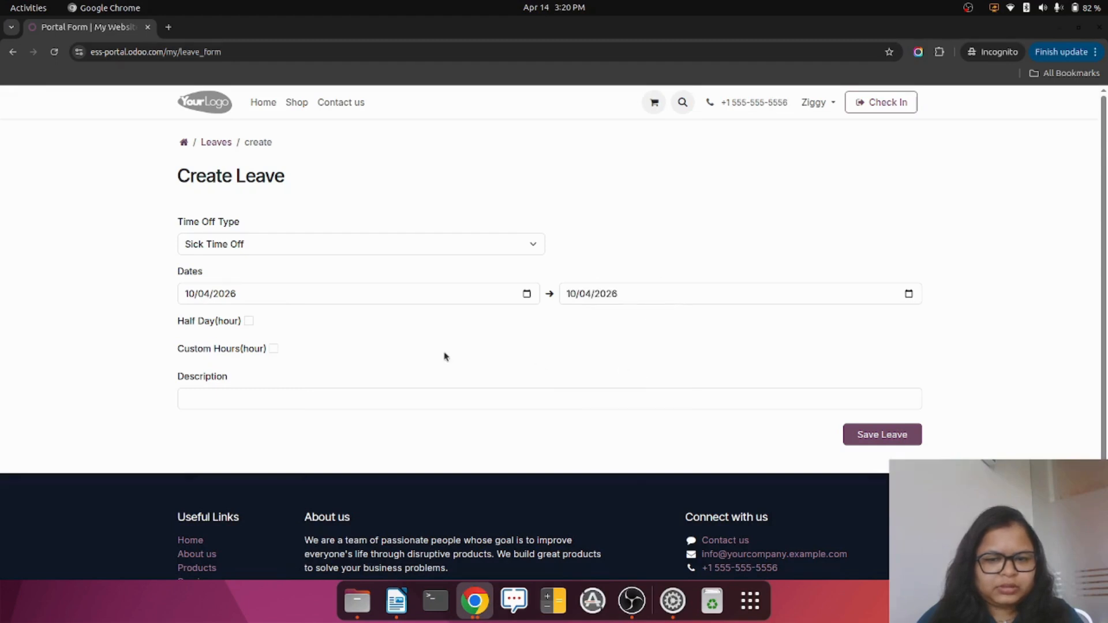
Enable Custom Hours on the sick leave request and set the hours from 13 to 16.
click(274, 349)
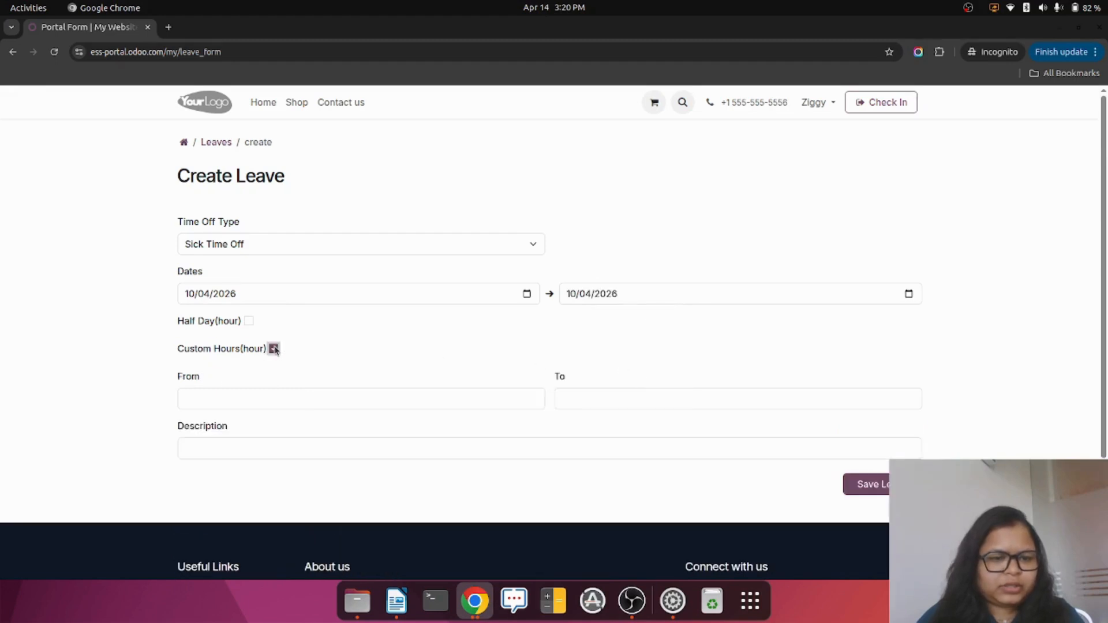
click(346, 400)
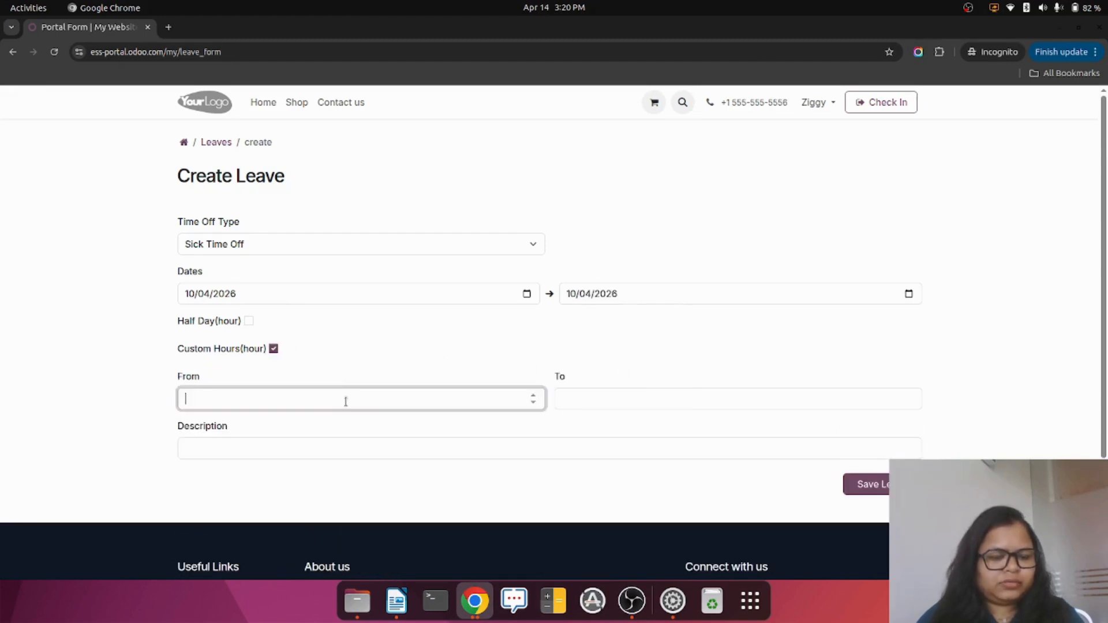
click(647, 399)
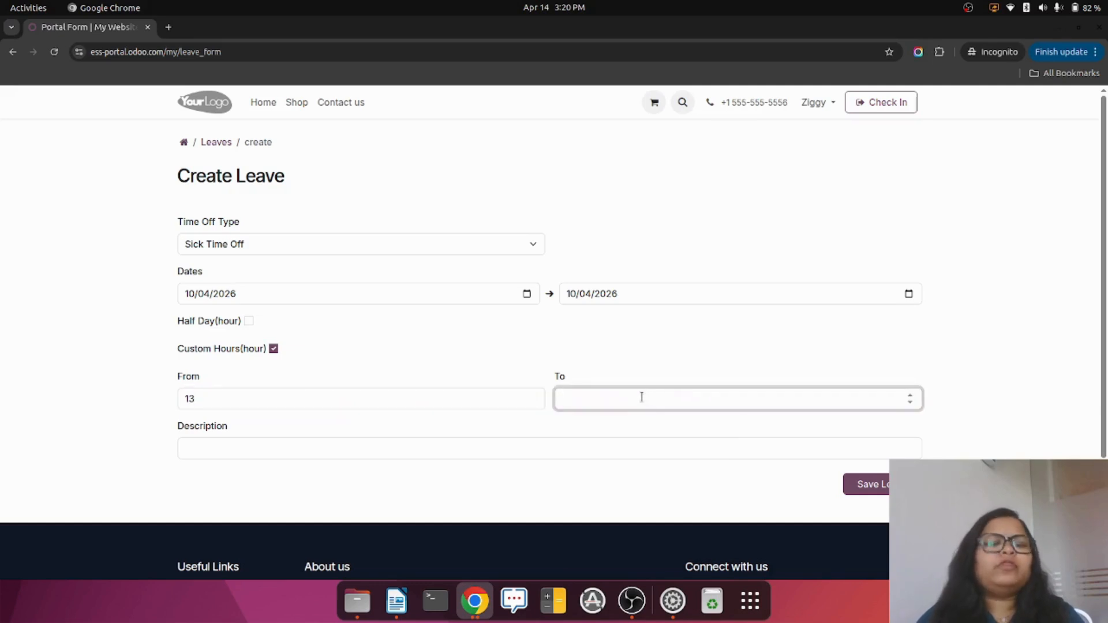
text(16)
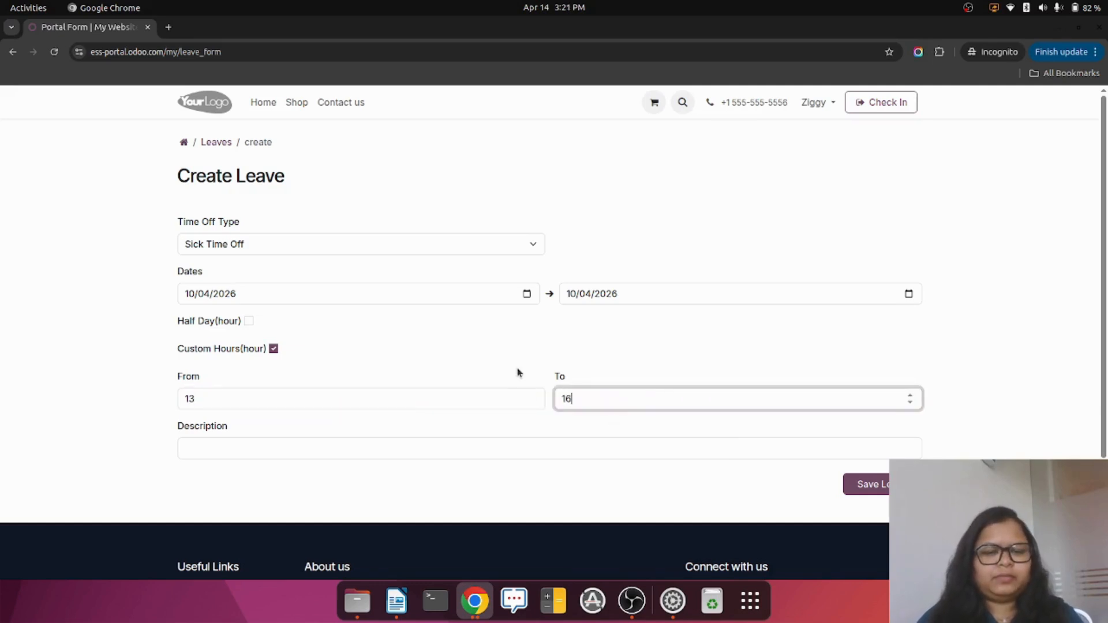
Enter "test 2" as the description of the sick leave request and save the leave.
click(369, 414)
click(276, 445)
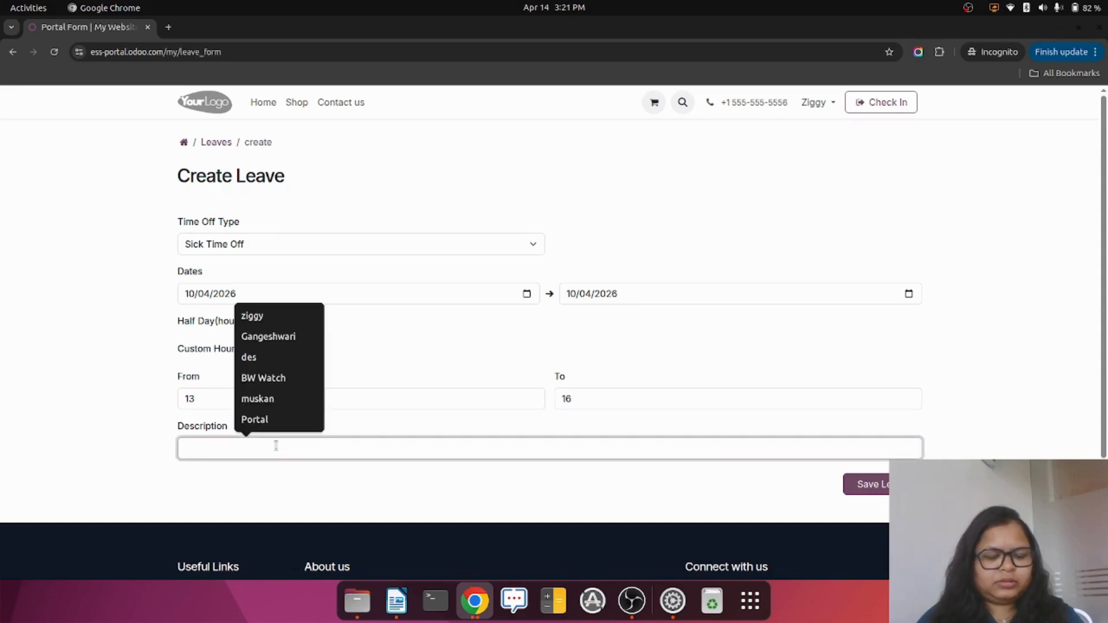
text(te)
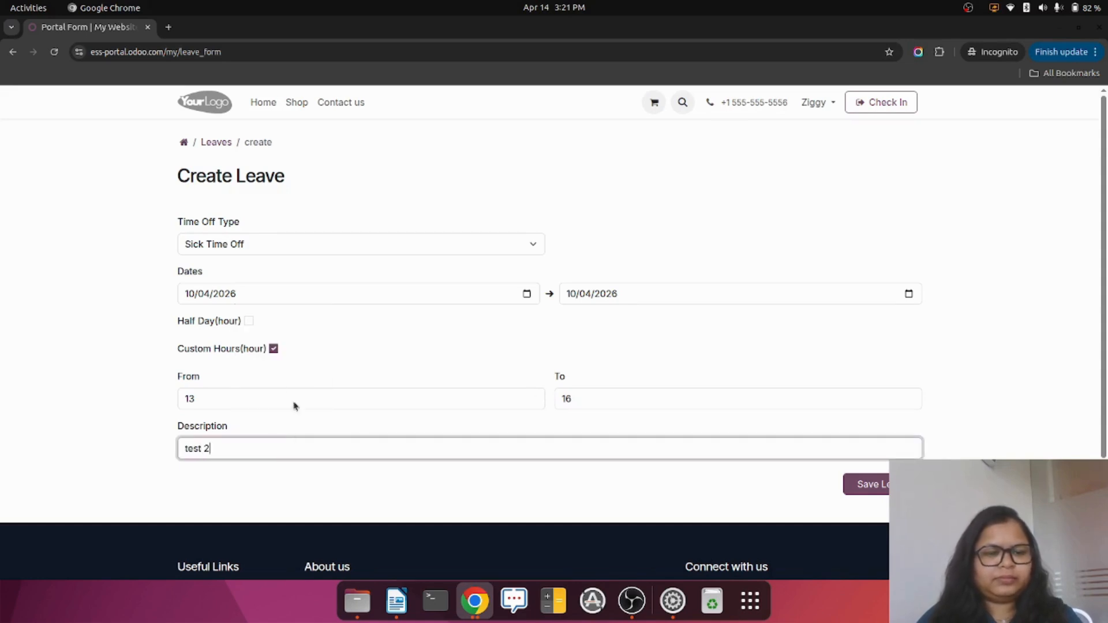
text(st 2)
click(104, 332)
scroll(814, 336, down, 1)
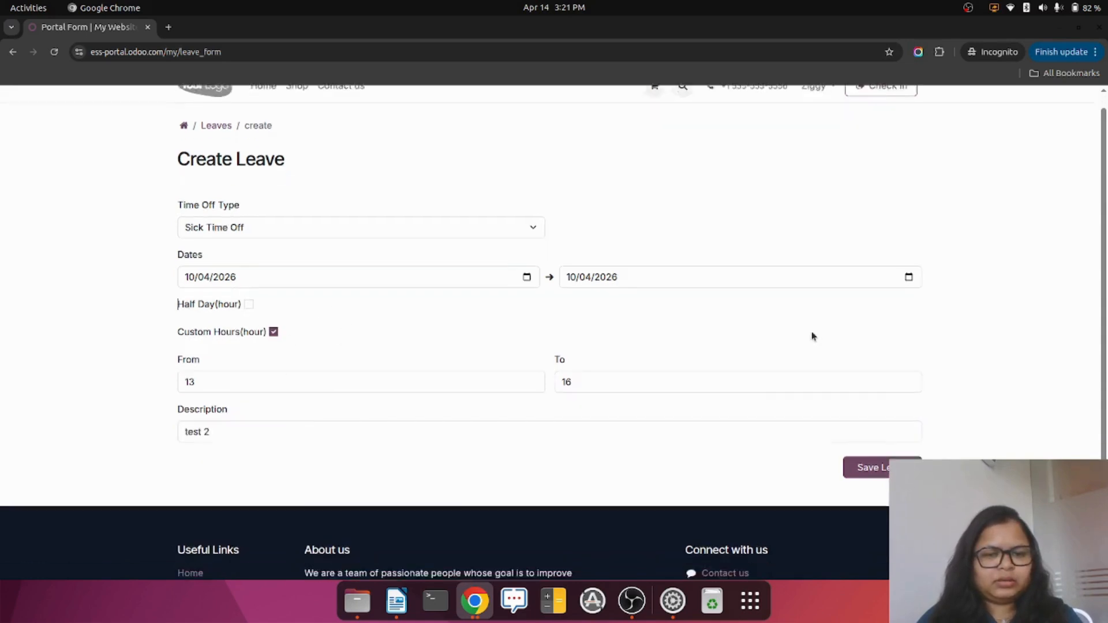
scroll(812, 336, down, 2)
scroll(398, 299, up, 1)
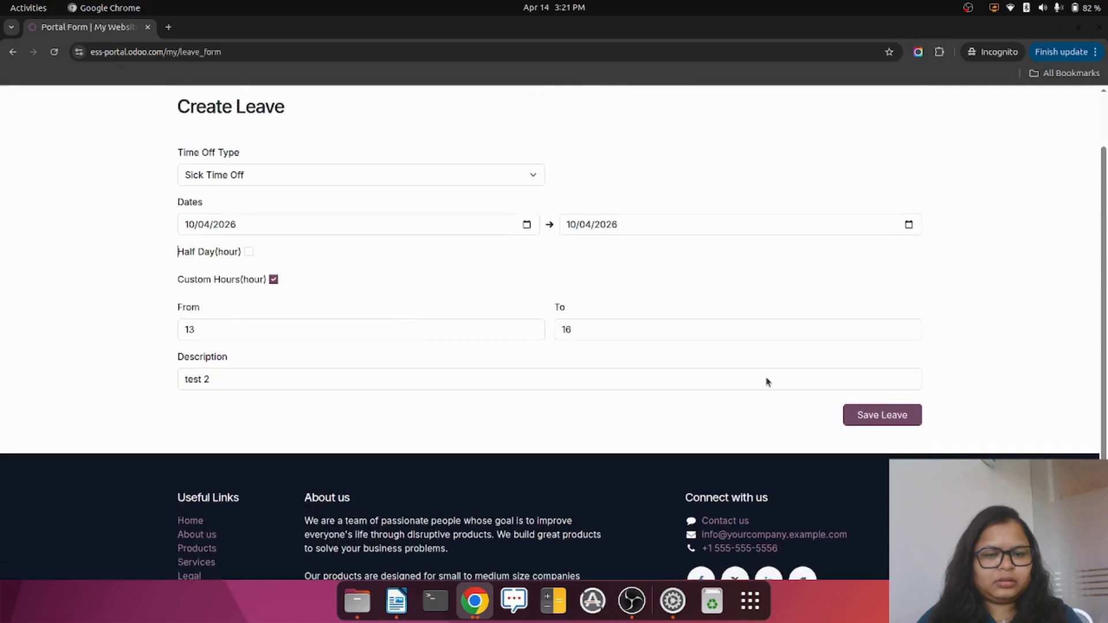
click(909, 418)
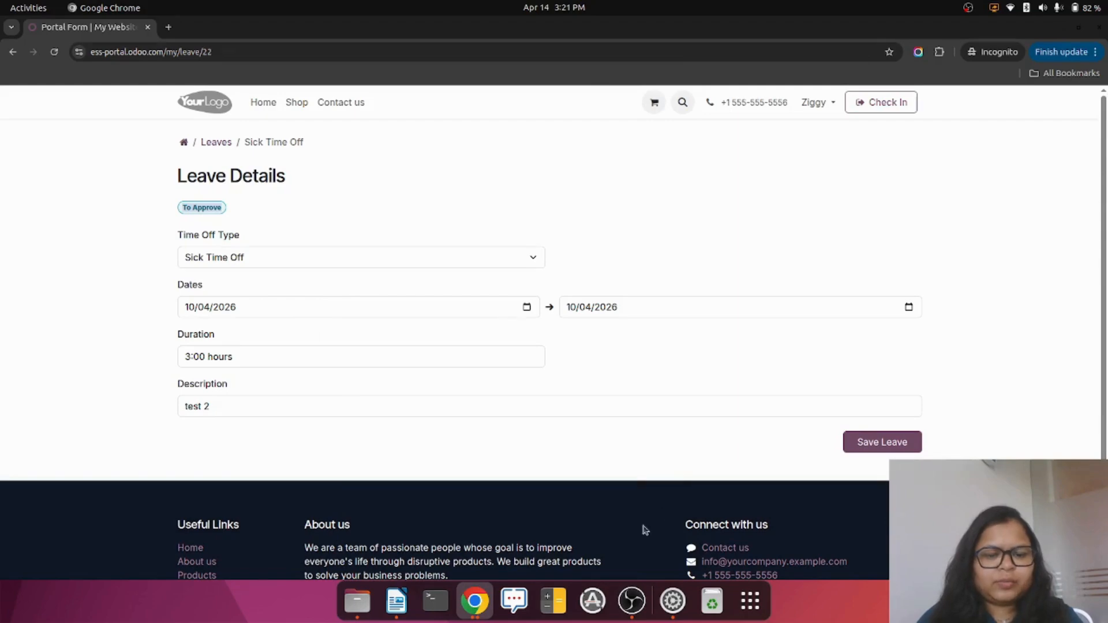
Switch to the Time Off backend, open the pending "test 2" sick time off request, check its requested hours and approve it.
click(476, 602)
click(373, 519)
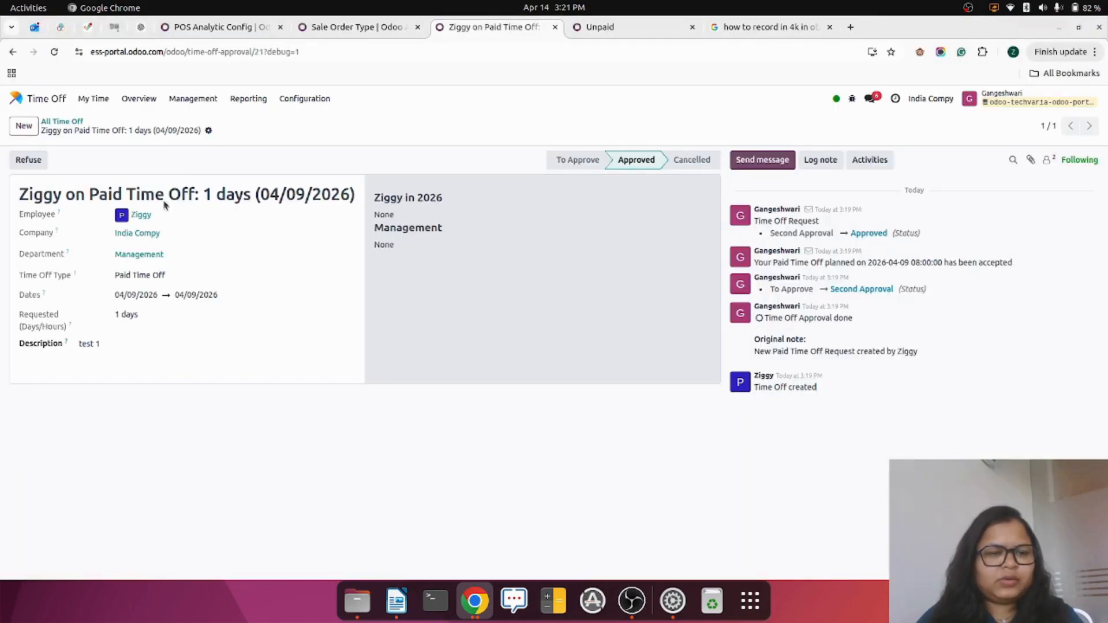
click(74, 120)
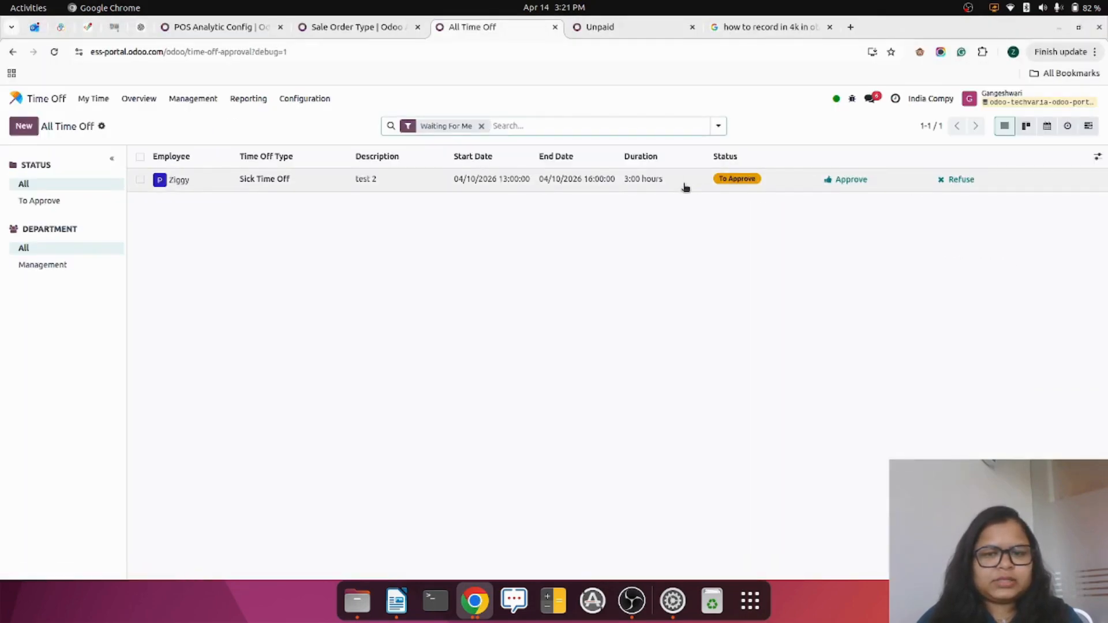
click(684, 185)
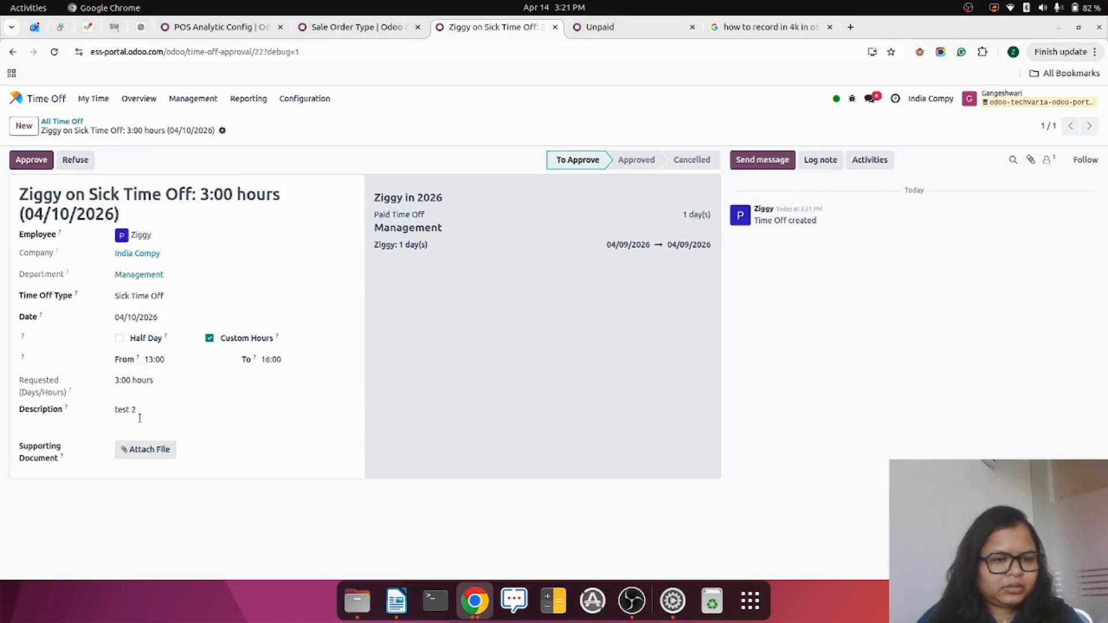
drag(112, 381, 177, 386)
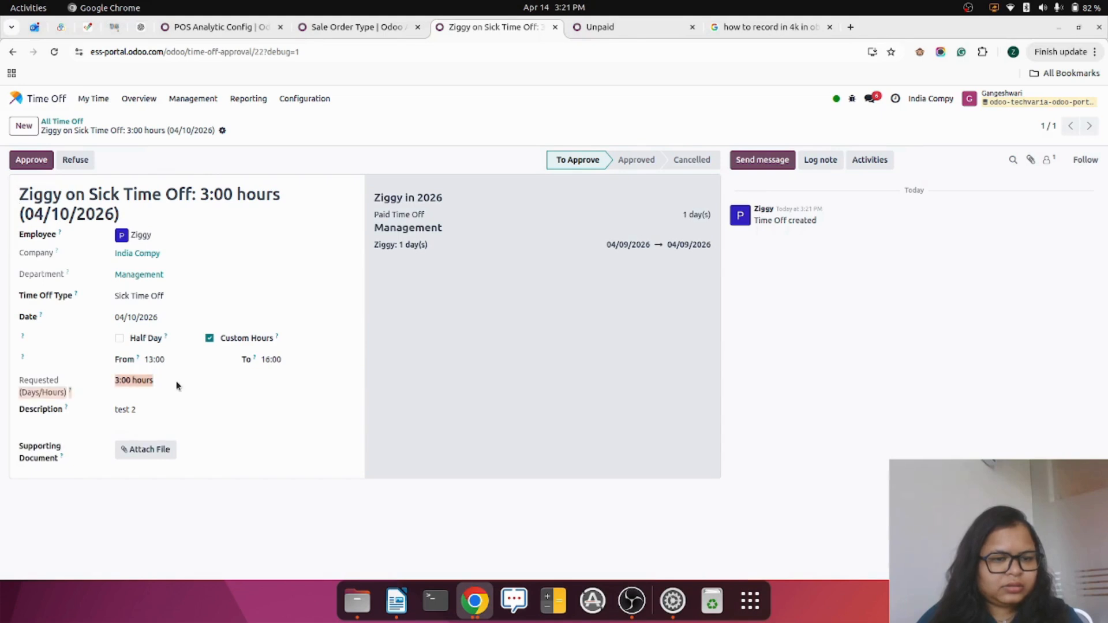
click(31, 160)
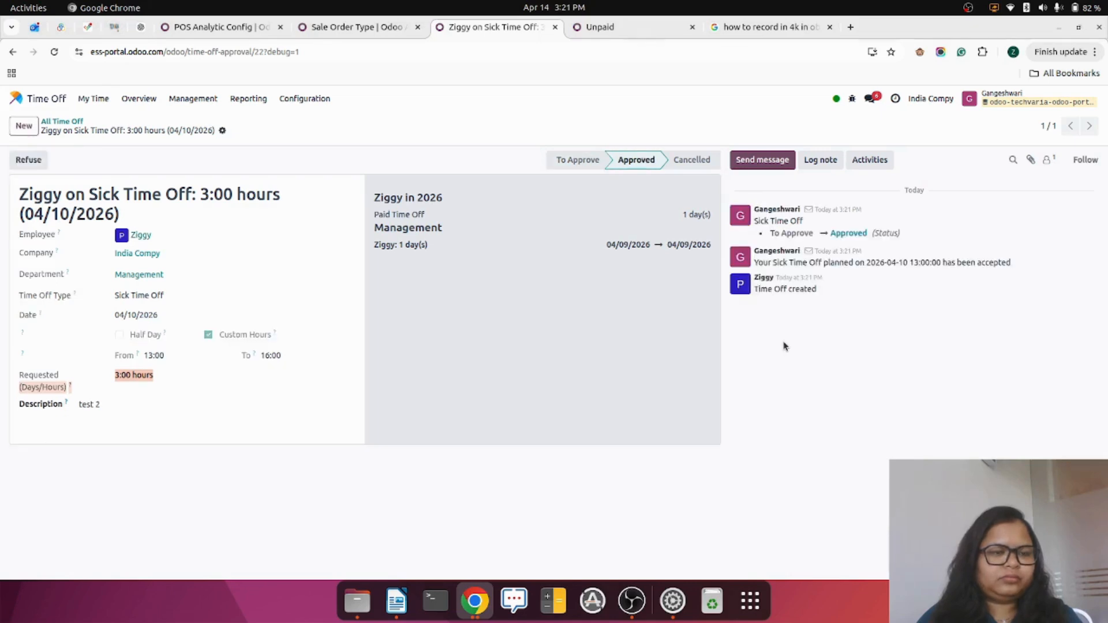
Switch back to the portal, refresh the "test 2" leave's details to check its status, and return to the Leaves page.
click(471, 600)
click(554, 533)
click(56, 52)
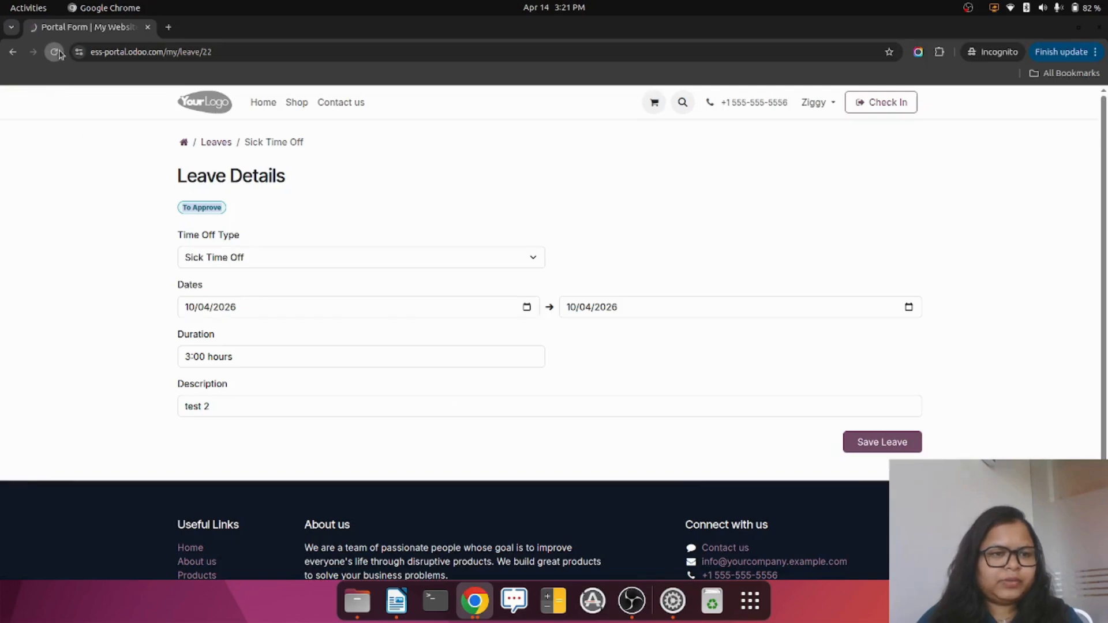
click(226, 143)
Start another portal leave request with Sick Time Off as its type and make it a Half Day in the Afternoon.
click(214, 248)
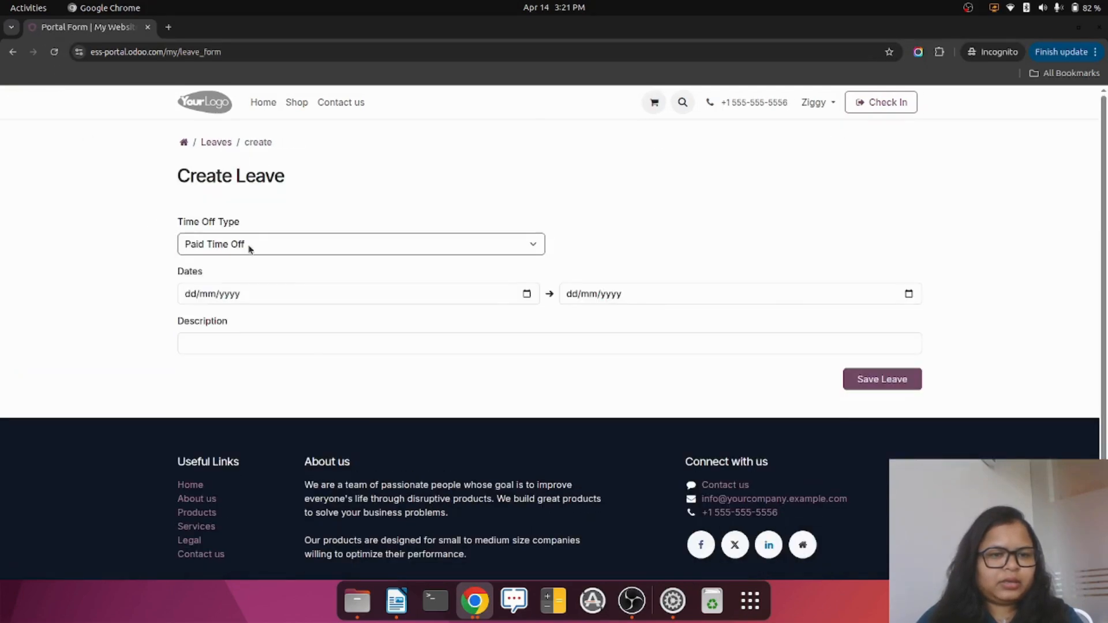
click(247, 244)
click(251, 283)
click(249, 321)
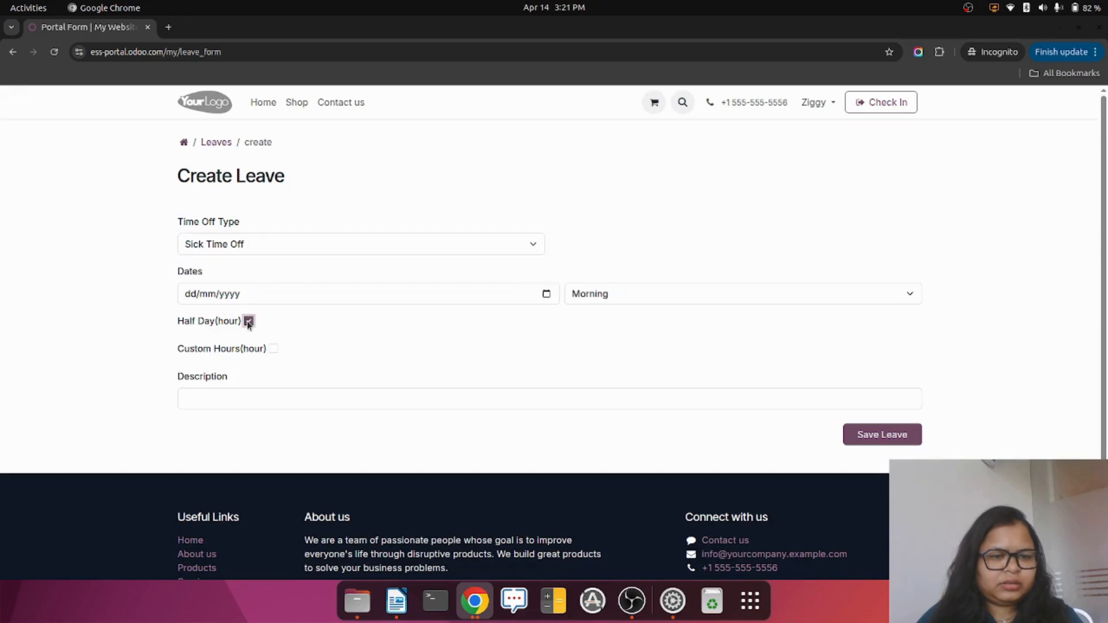
click(649, 295)
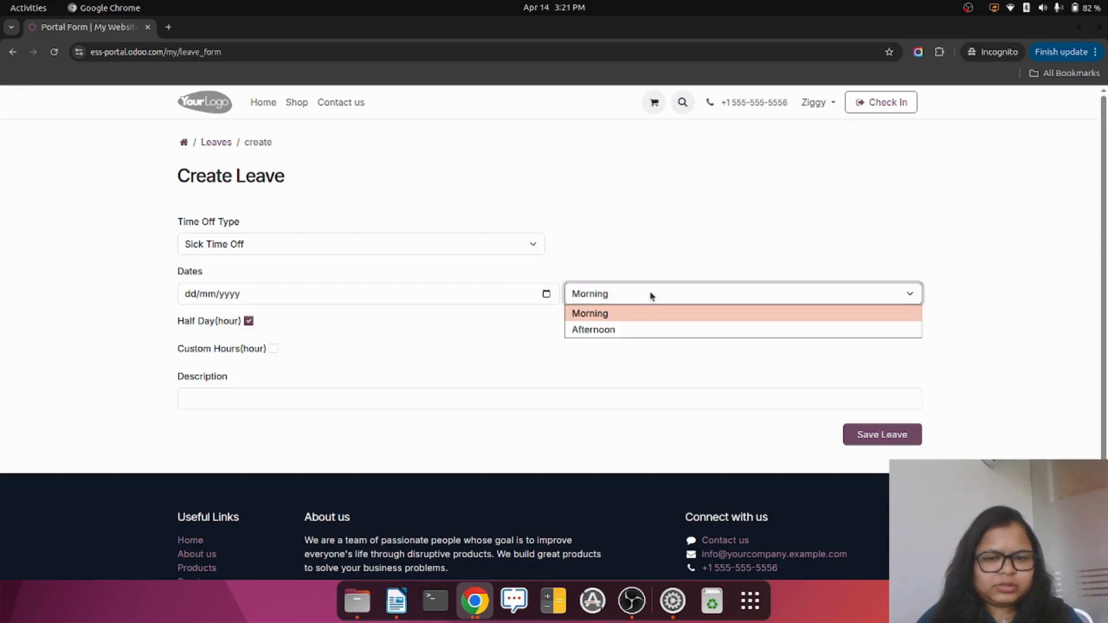
click(613, 330)
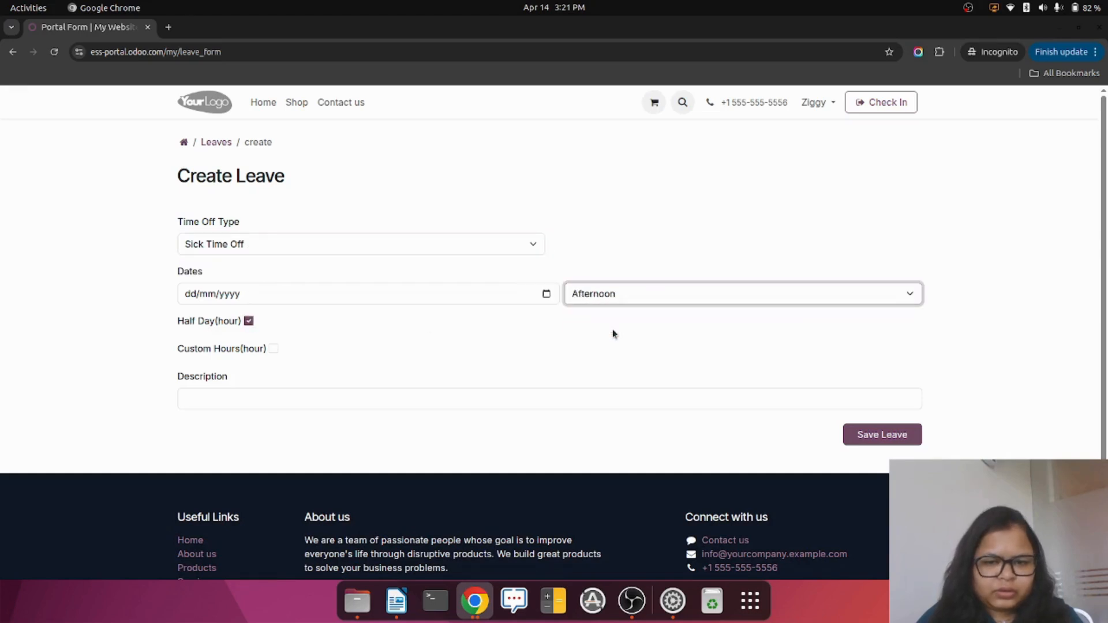
Set the half-day leave's date to 08/04/2026, enter "hald f day" as its description and save the leave.
click(546, 293)
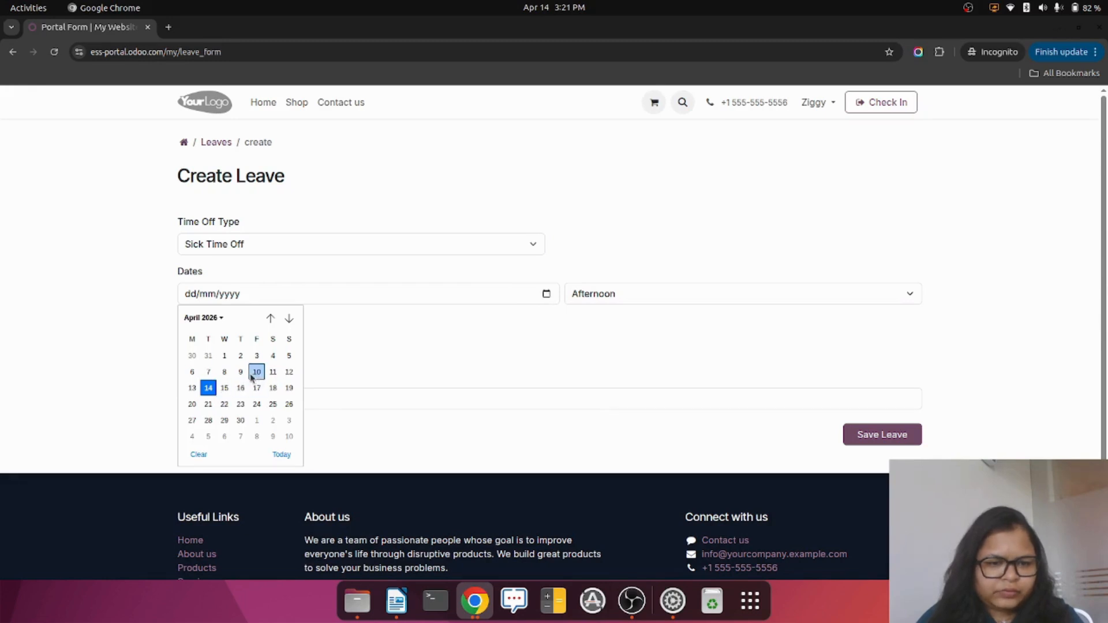
click(224, 372)
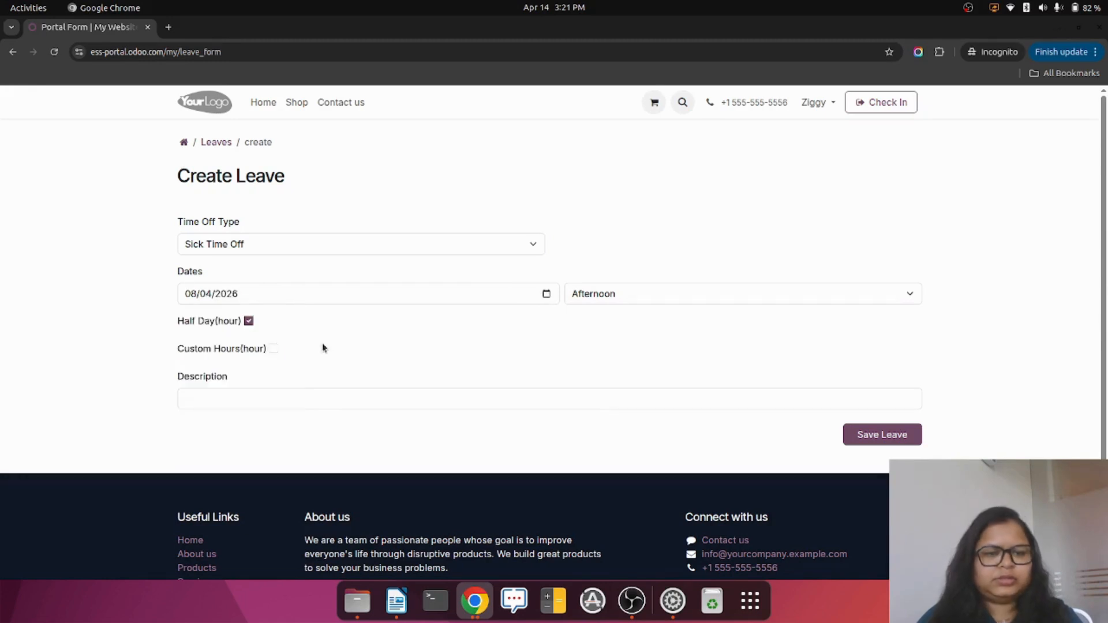
click(281, 399)
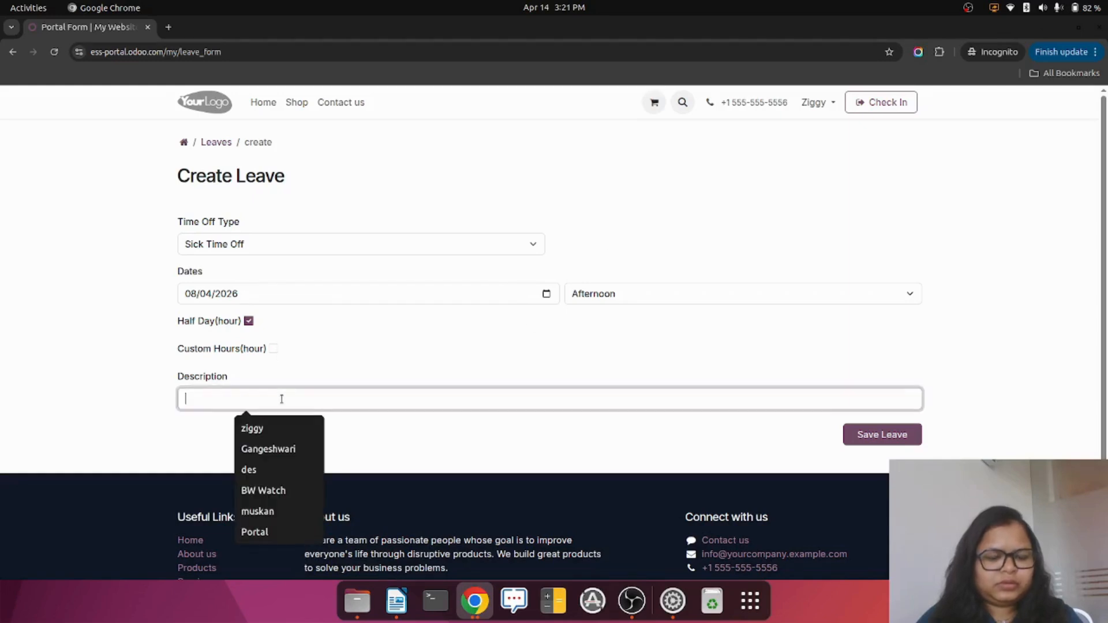
text(hald f day)
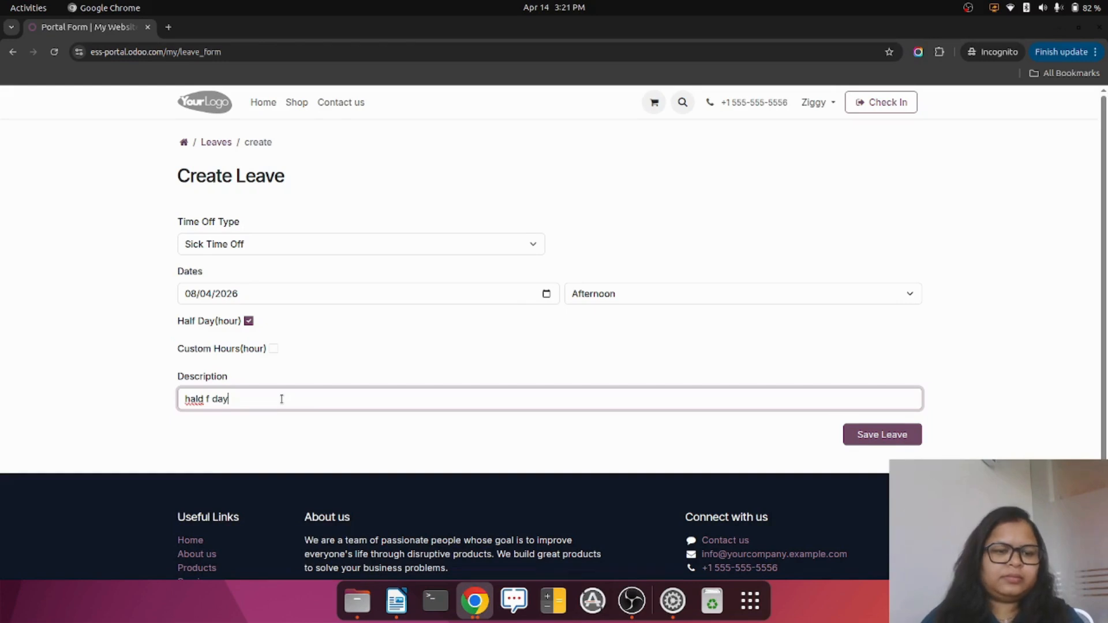
click(890, 442)
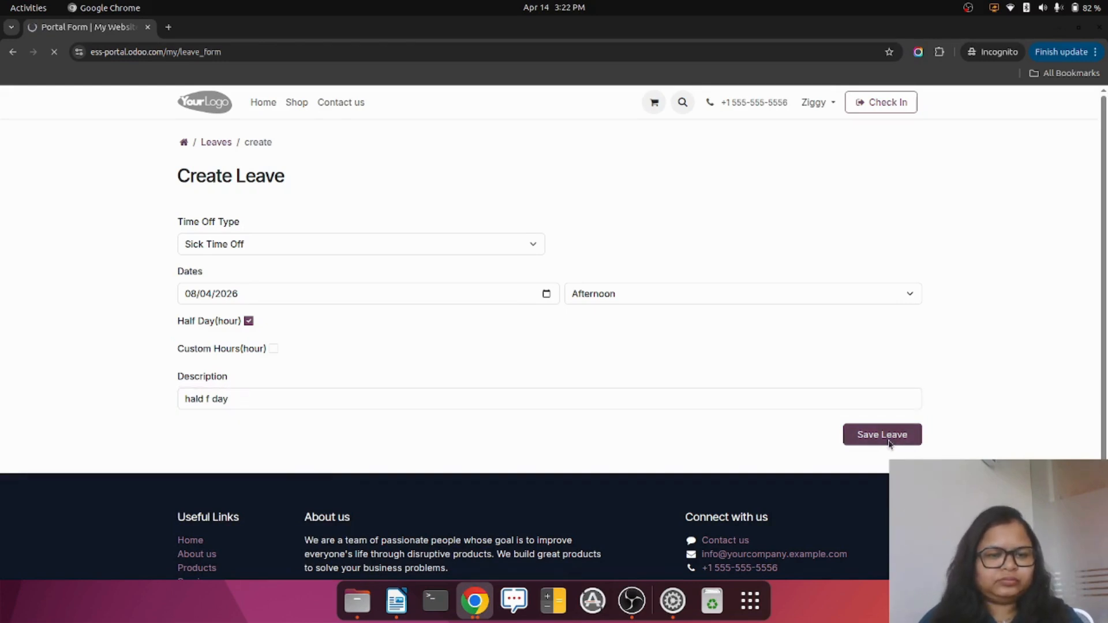
Correct the saved sick leave's description to "half day" and save the leave again.
click(203, 401)
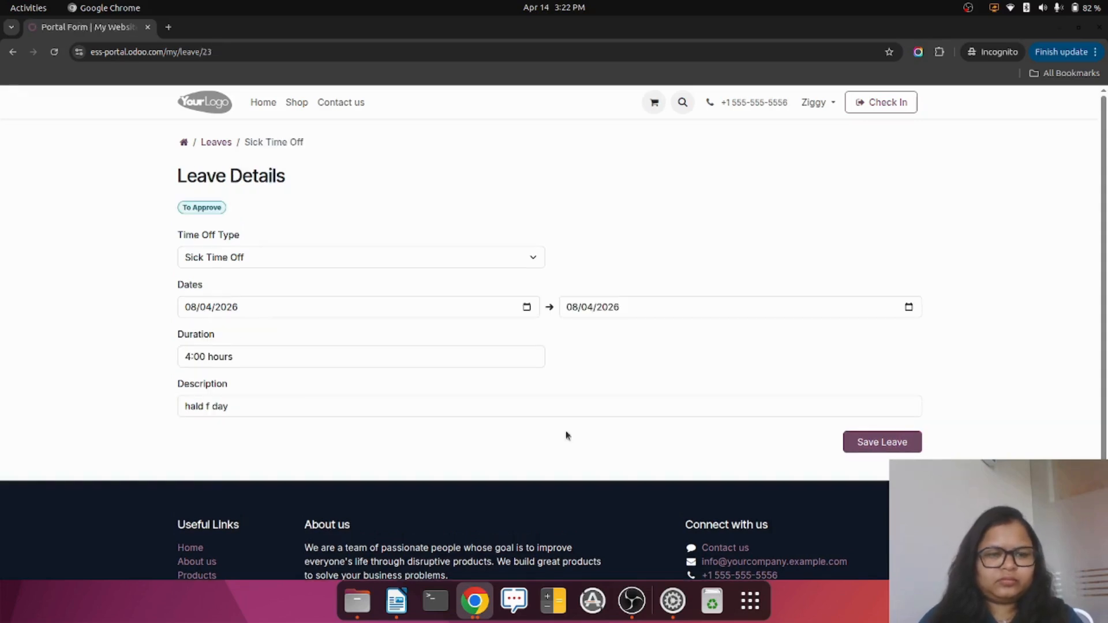
click(205, 407)
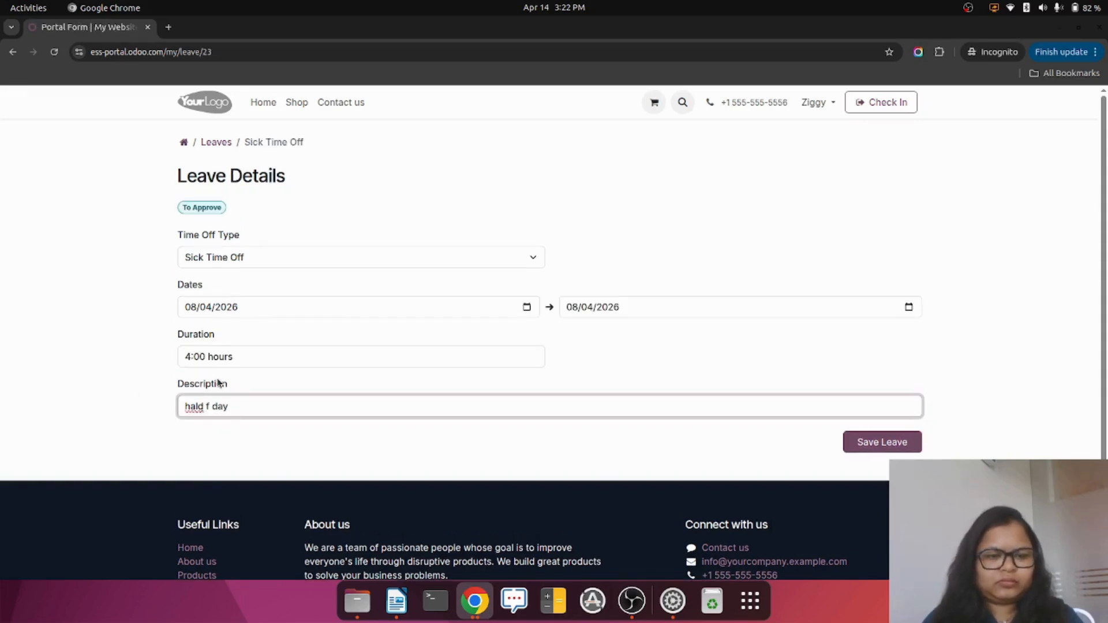
key(BackSpace)
key(BackSpace)
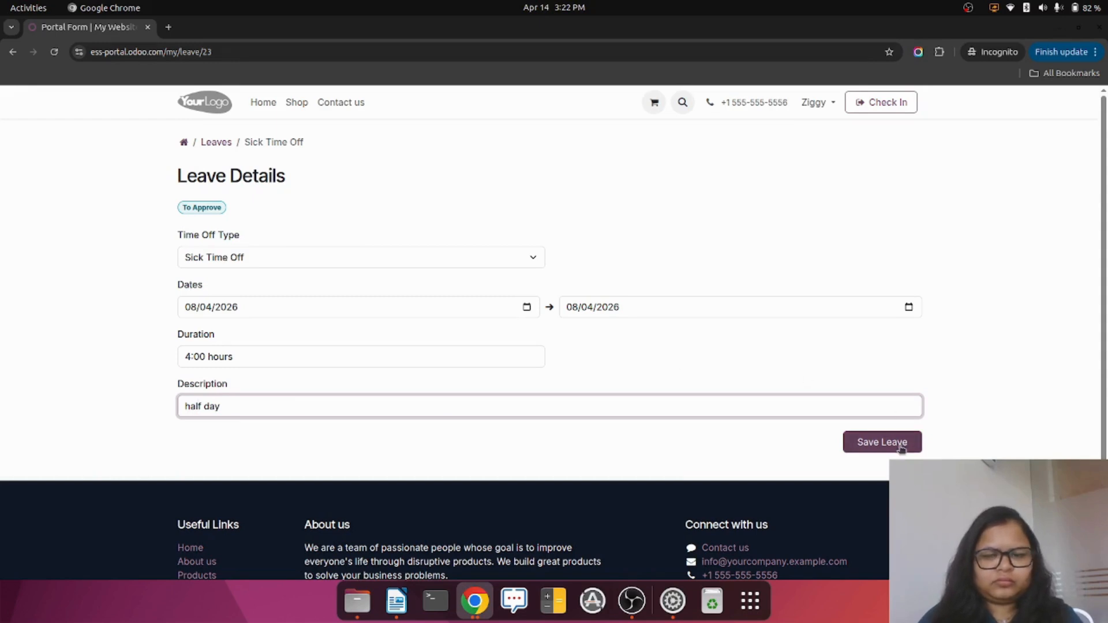
click(882, 442)
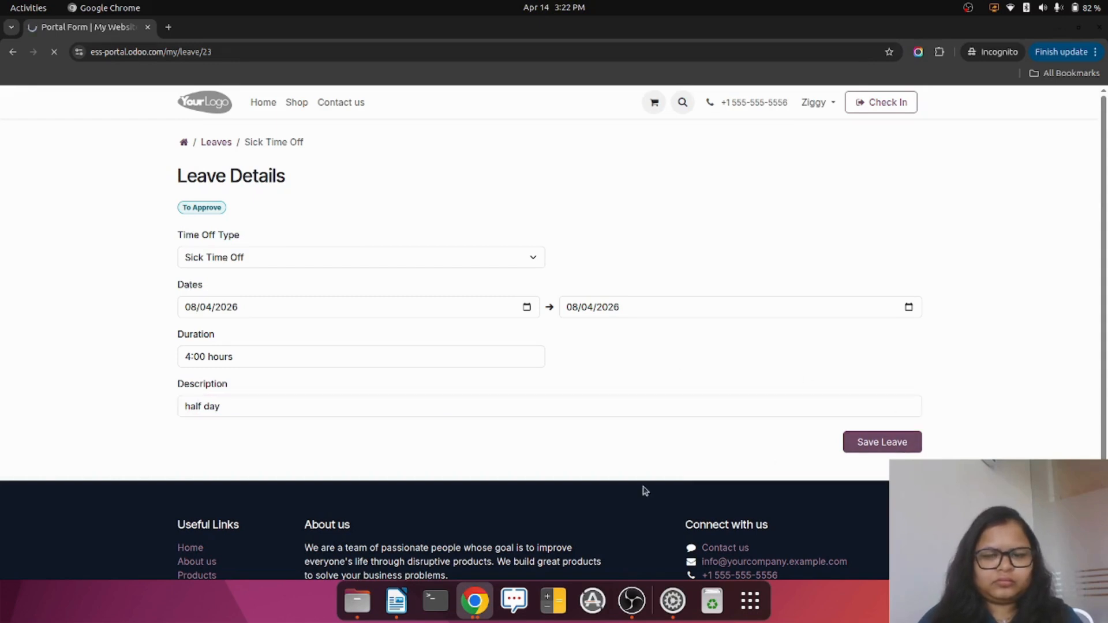
Switch to the Time Off backend and open the pending "half day" sick time off request from the All Time Off list.
click(473, 602)
click(393, 517)
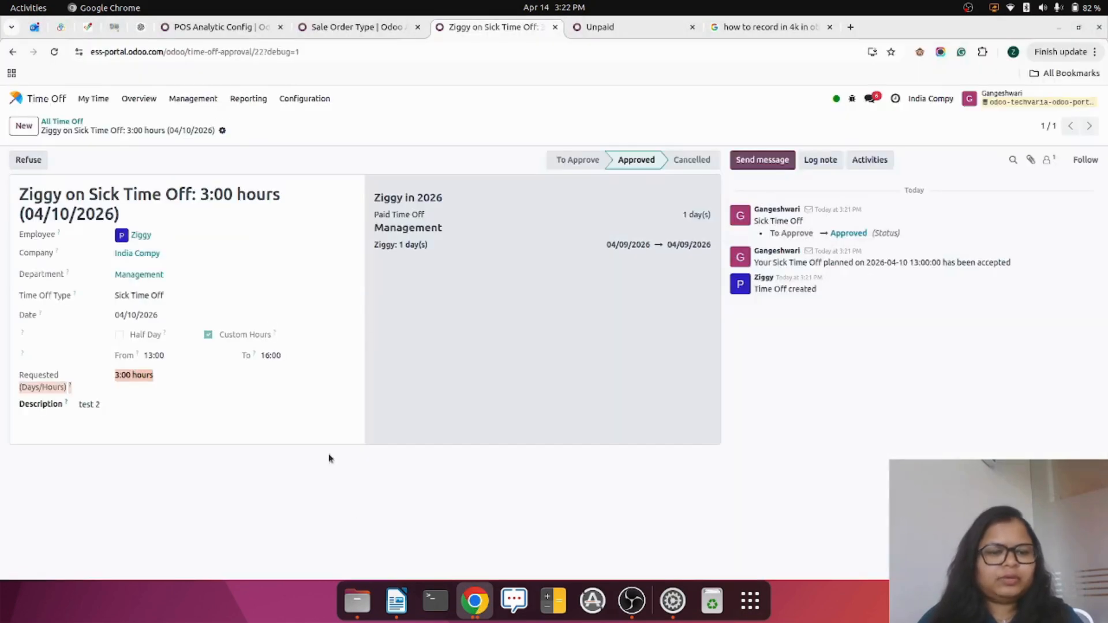
click(72, 117)
click(674, 178)
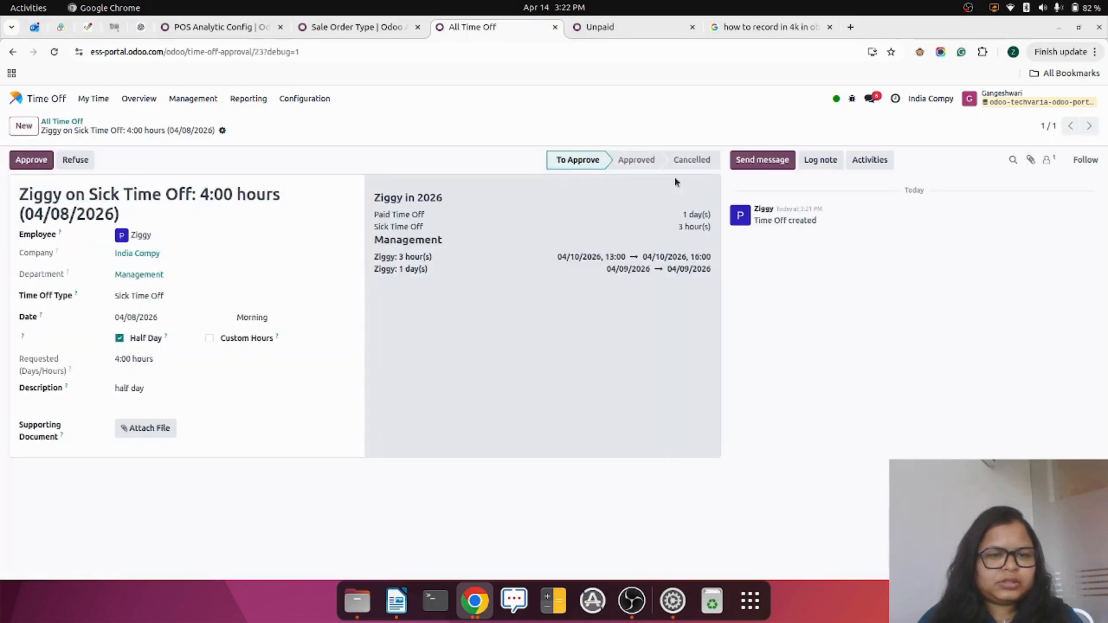
Approve the "half day" sick time off request, then switch to the portal and review the Leaves list.
click(32, 161)
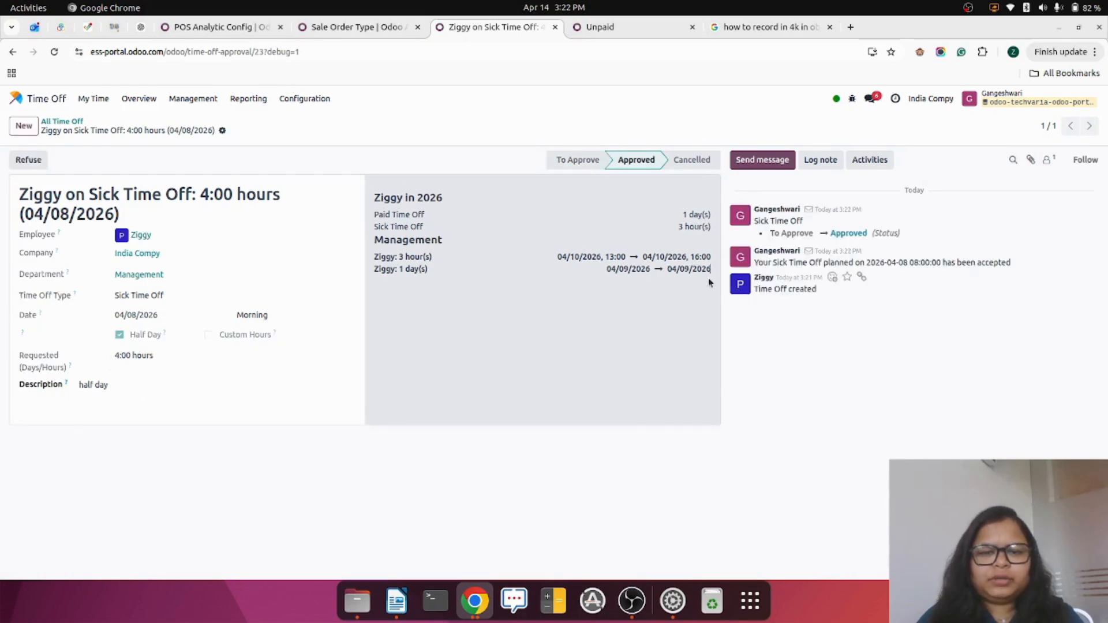
click(480, 602)
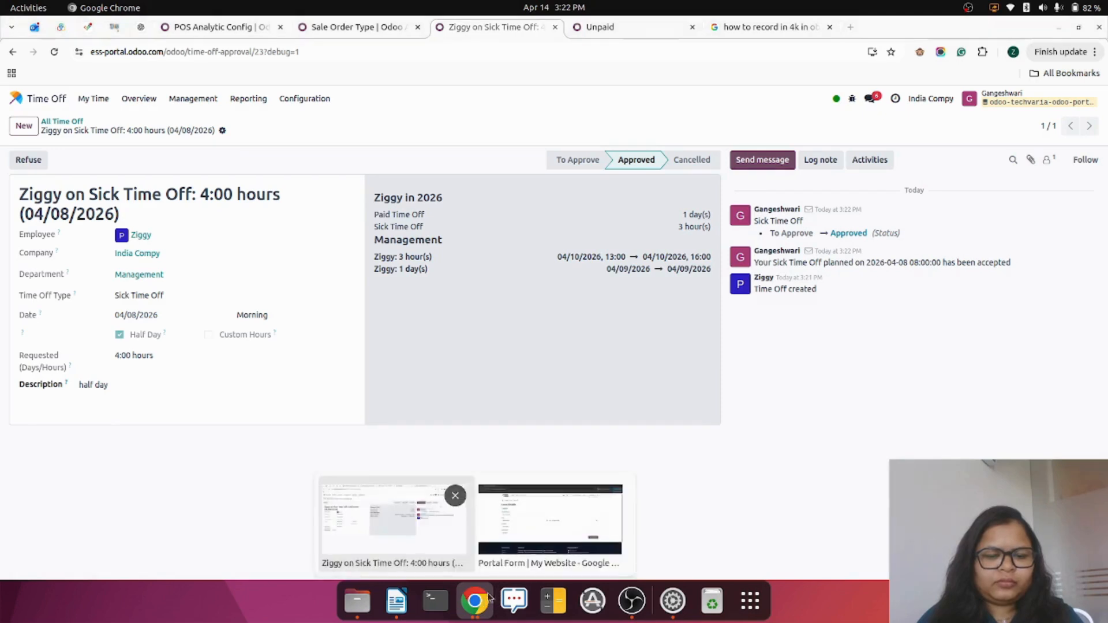
click(551, 528)
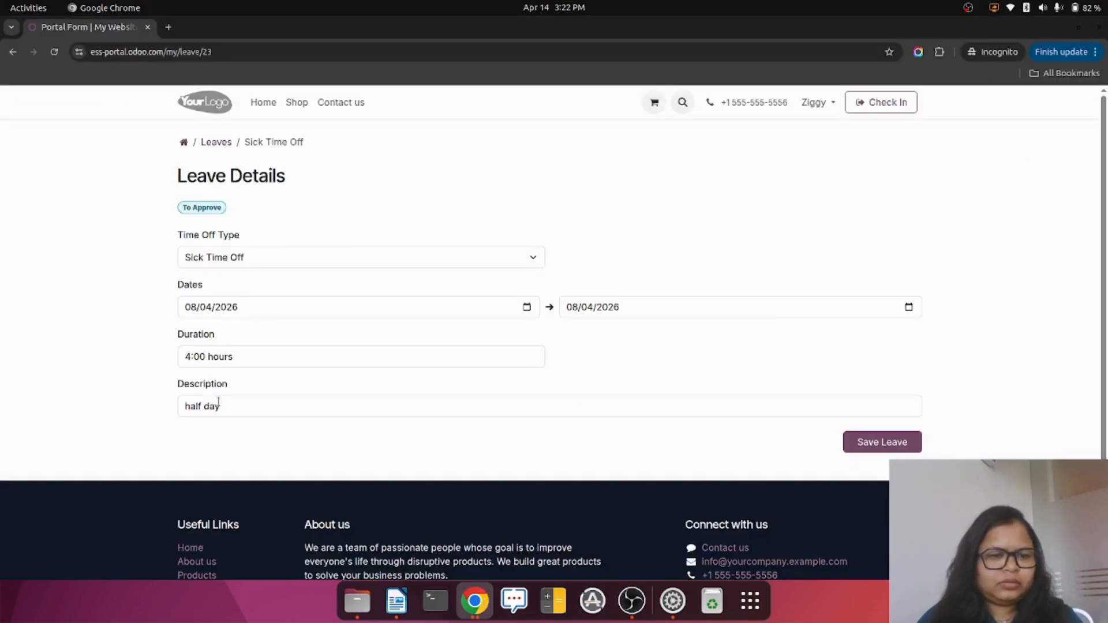
click(225, 144)
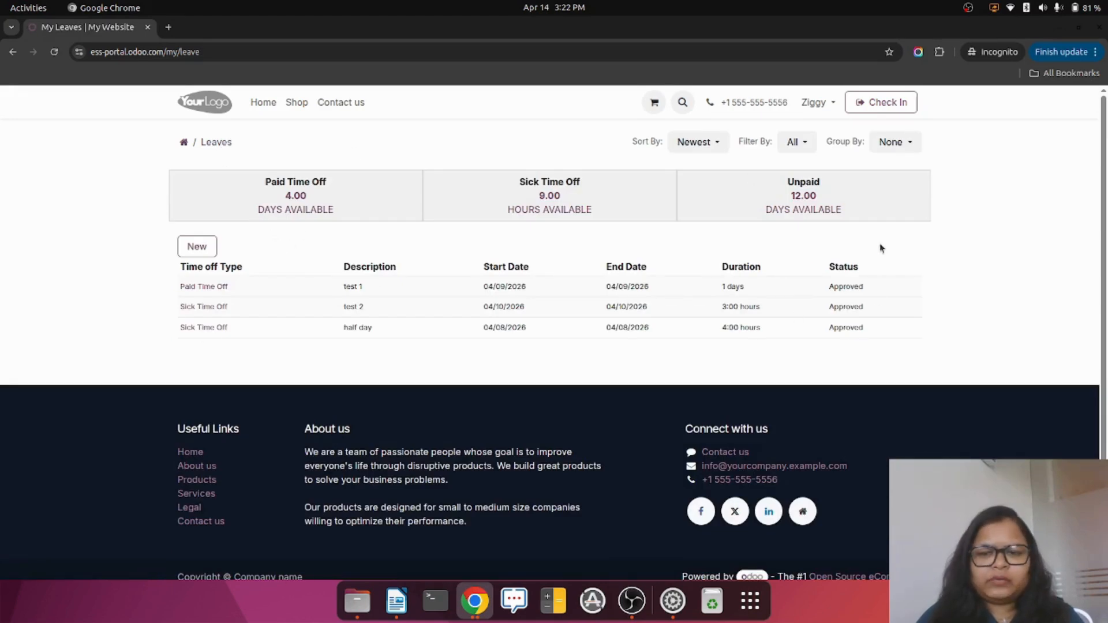
drag(901, 372, 214, 261)
click(277, 254)
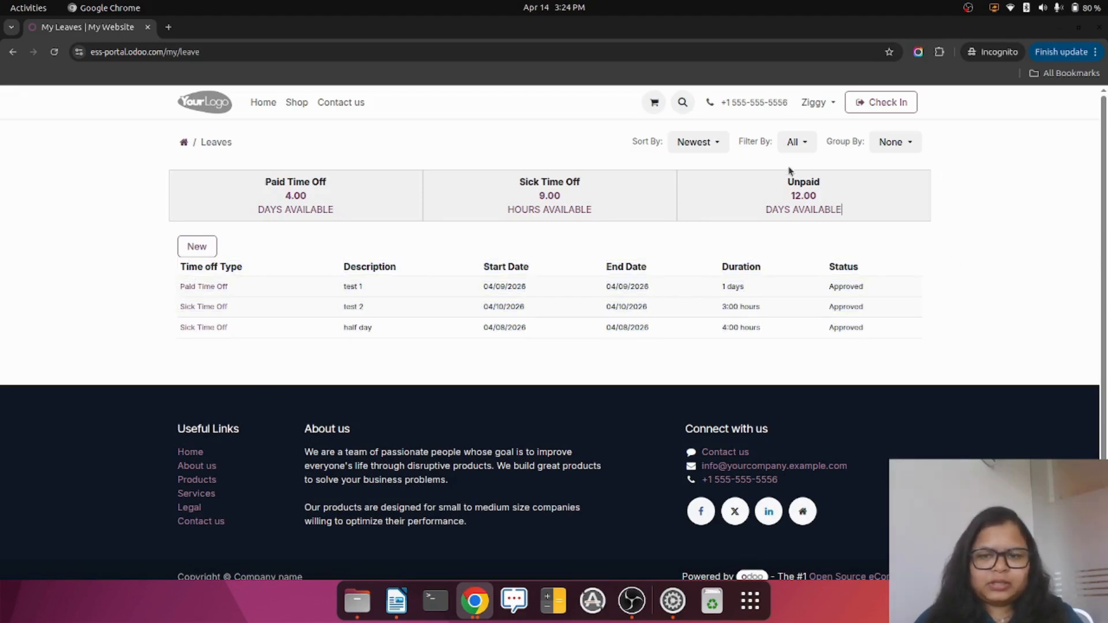
Check the Unpaid balance on the portal and start a new leave request with Unpaid as its type.
drag(777, 172, 855, 219)
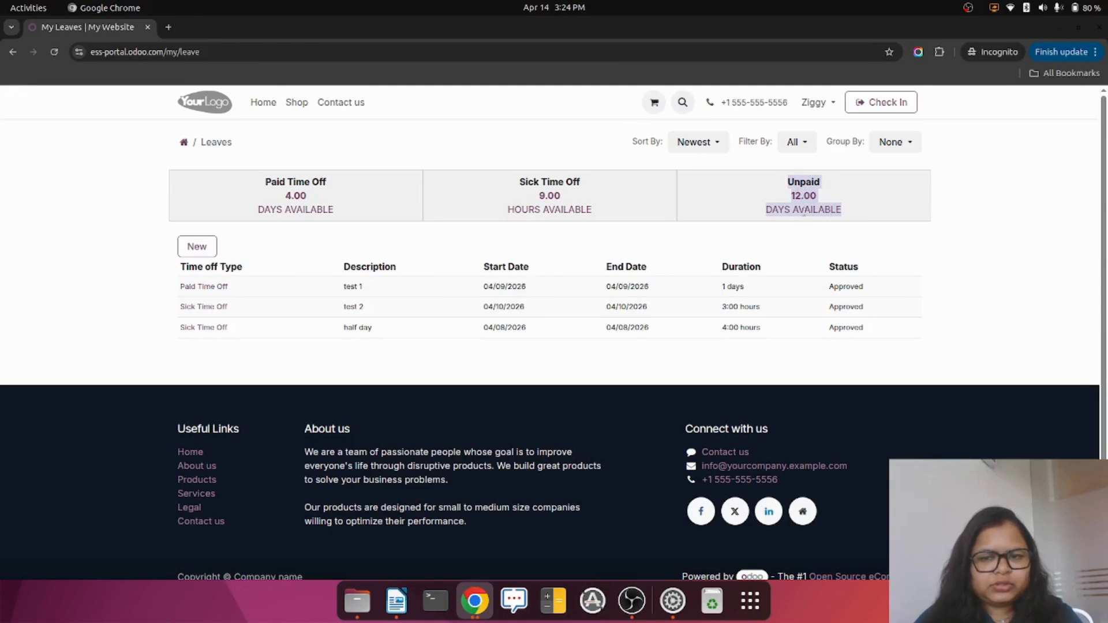
click(996, 228)
click(209, 251)
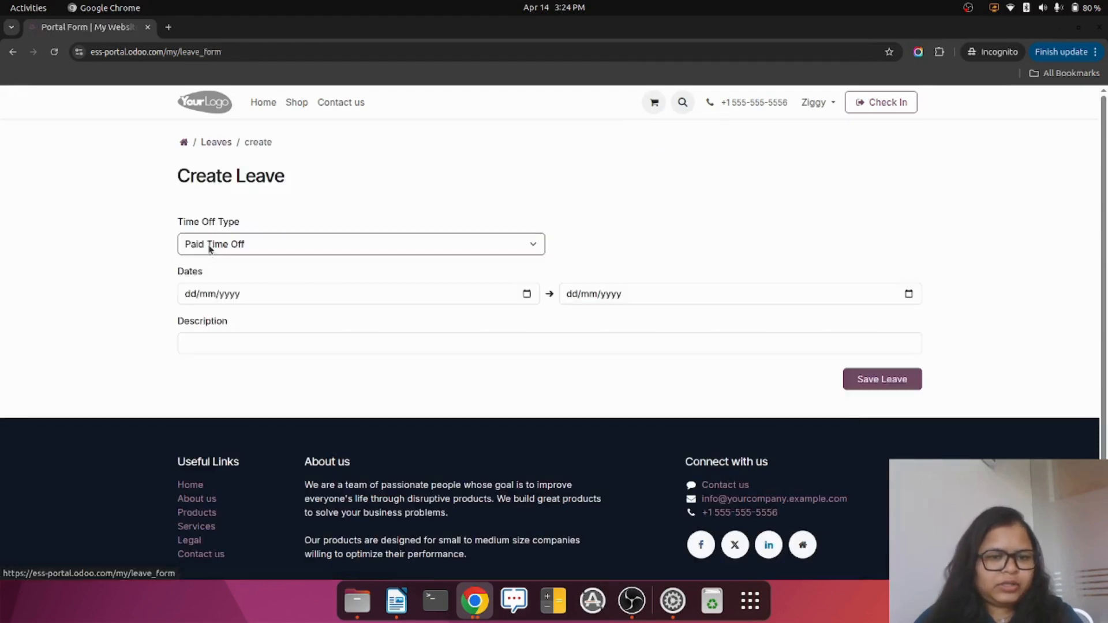
click(254, 252)
click(255, 295)
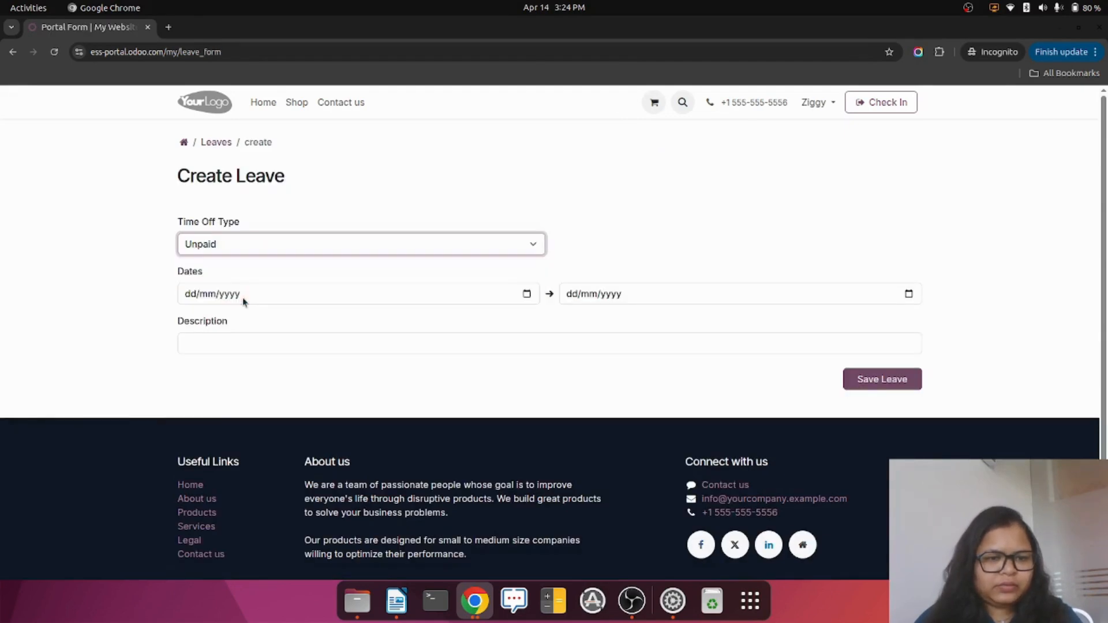
Set the unpaid leave's start and end dates to 07/04/2026, enter "des" as its description and save the leave.
click(527, 294)
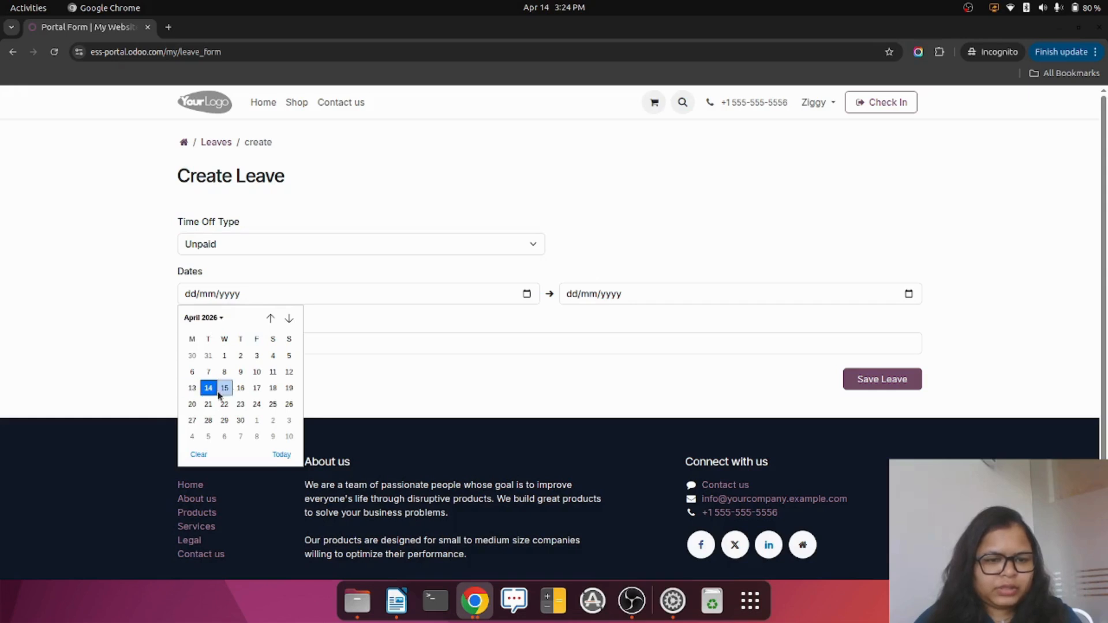
click(208, 371)
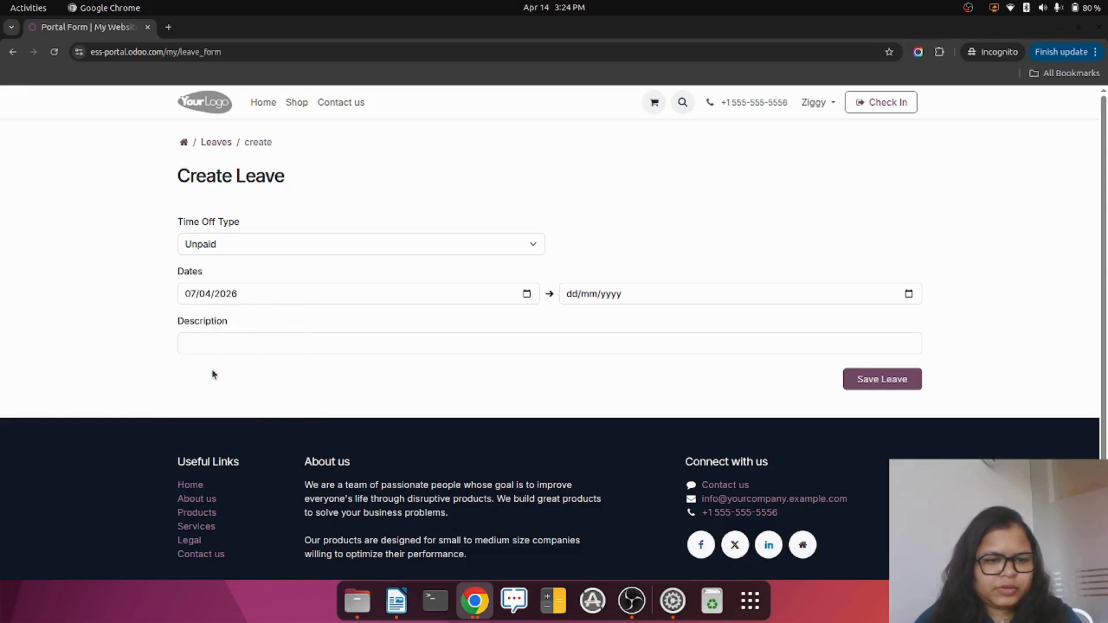
click(909, 294)
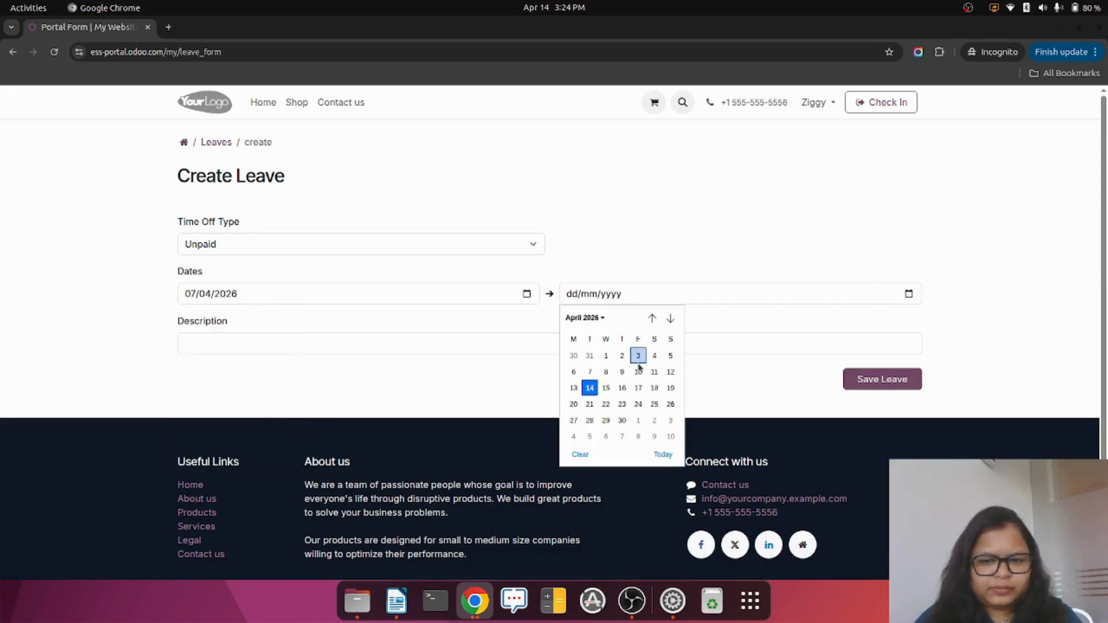
click(589, 372)
click(263, 346)
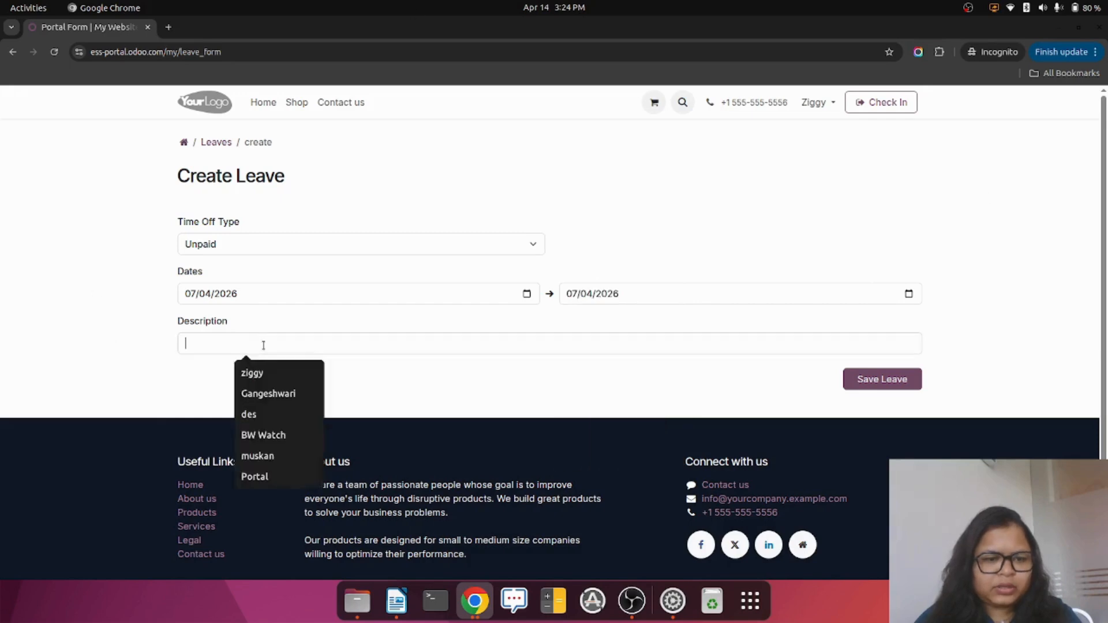
text(des)
click(866, 382)
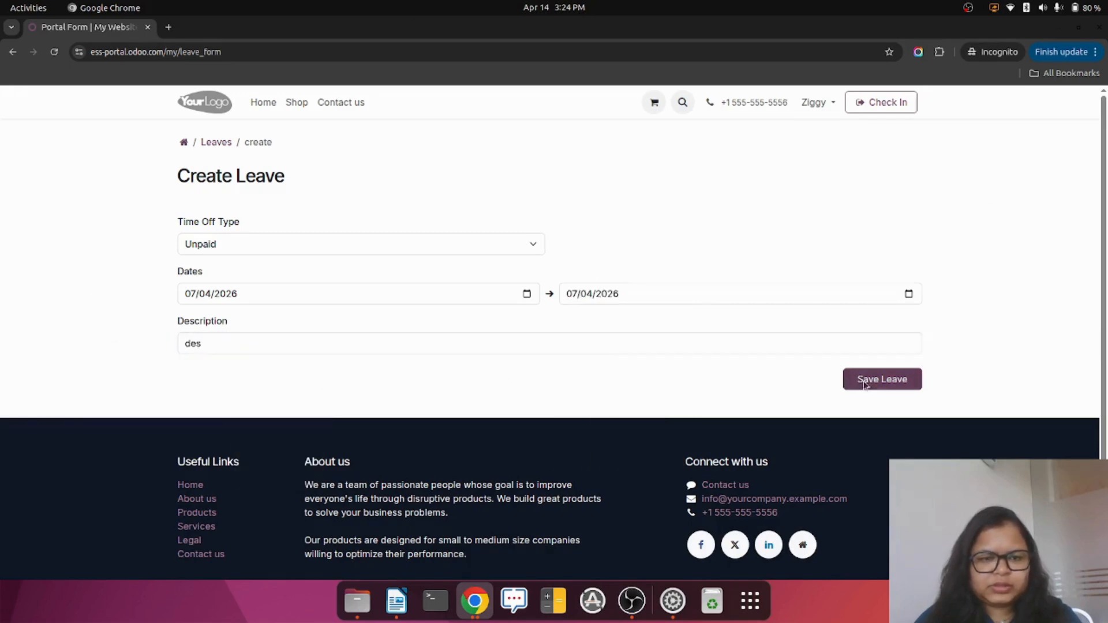
Switch to the Time Off backend and return to the All Time Off list to check the unpaid request's status.
click(467, 598)
click(350, 511)
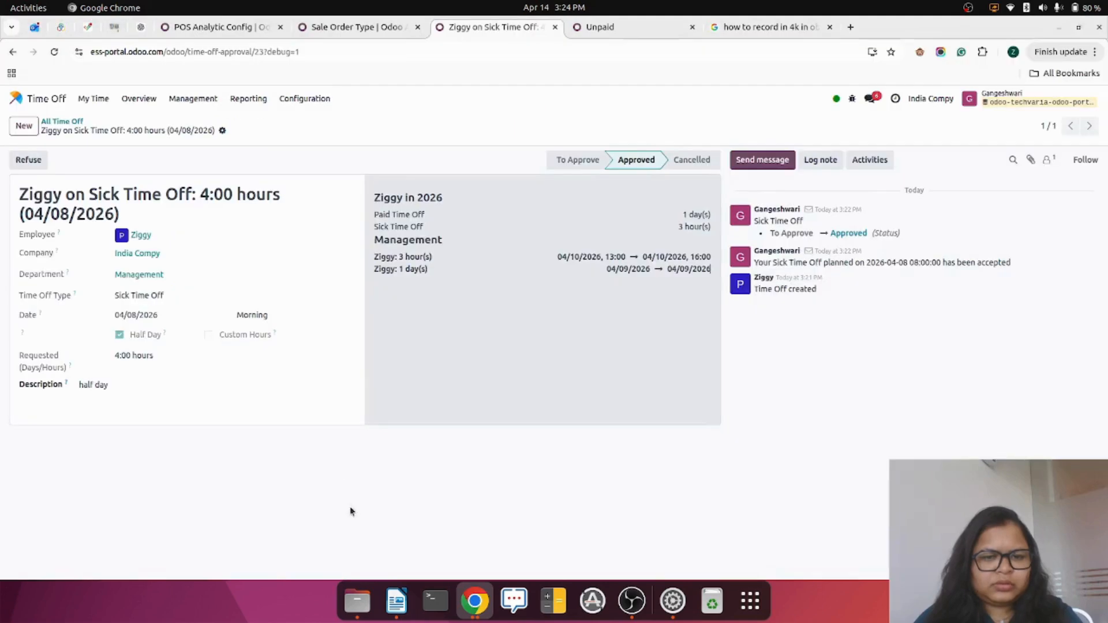
click(77, 122)
click(481, 127)
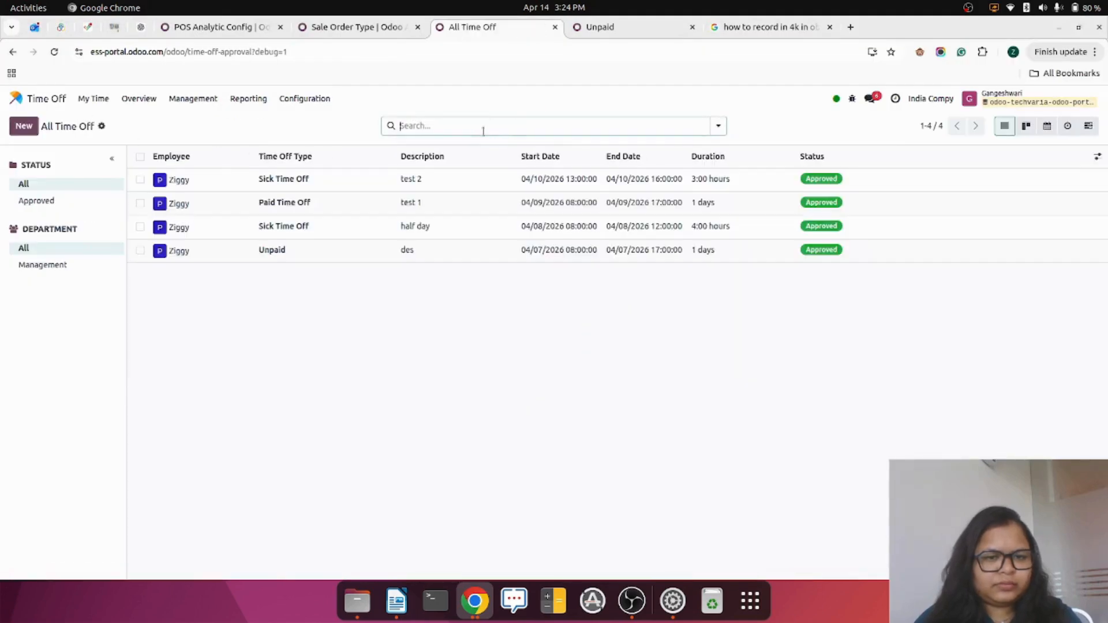
Switch back to the portal and open the Leaves list to check the remaining Unpaid days.
click(472, 603)
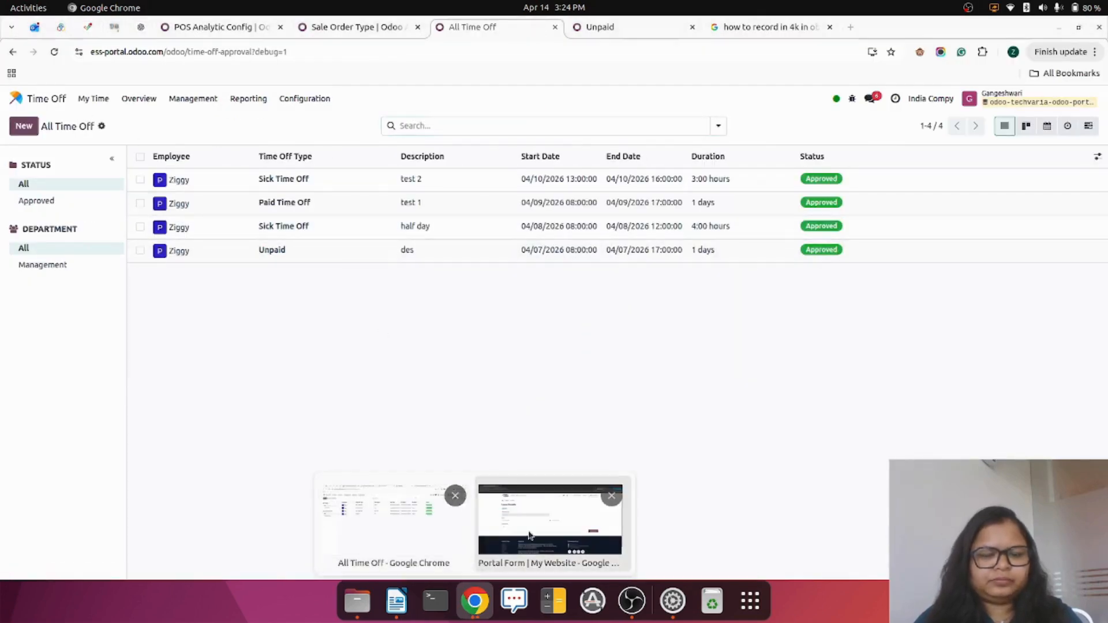
click(549, 523)
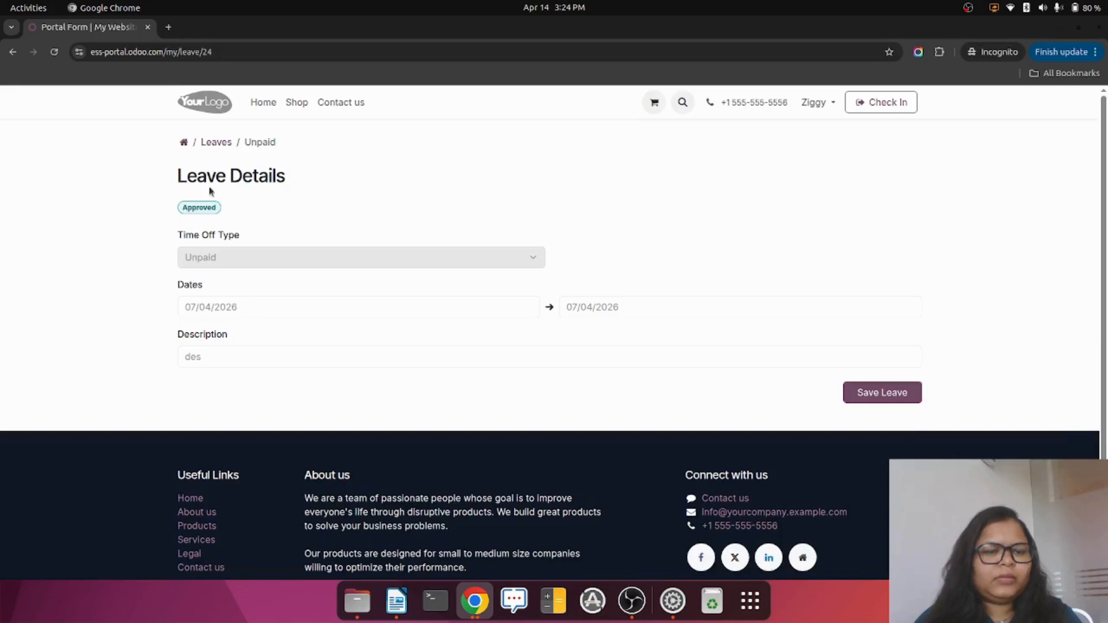
click(230, 144)
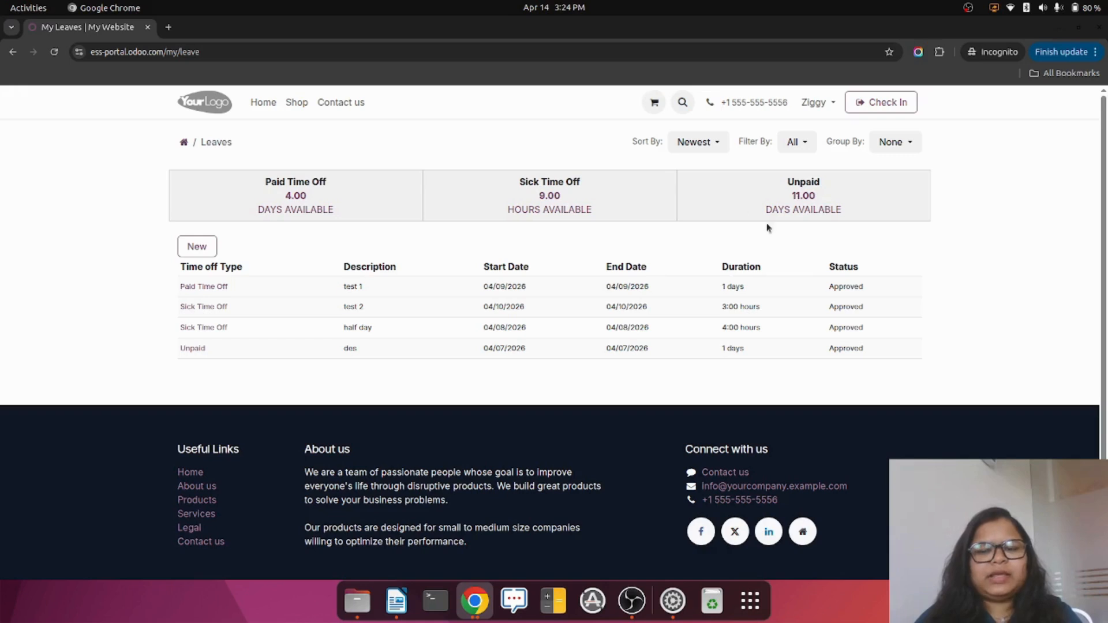
drag(760, 213, 848, 213)
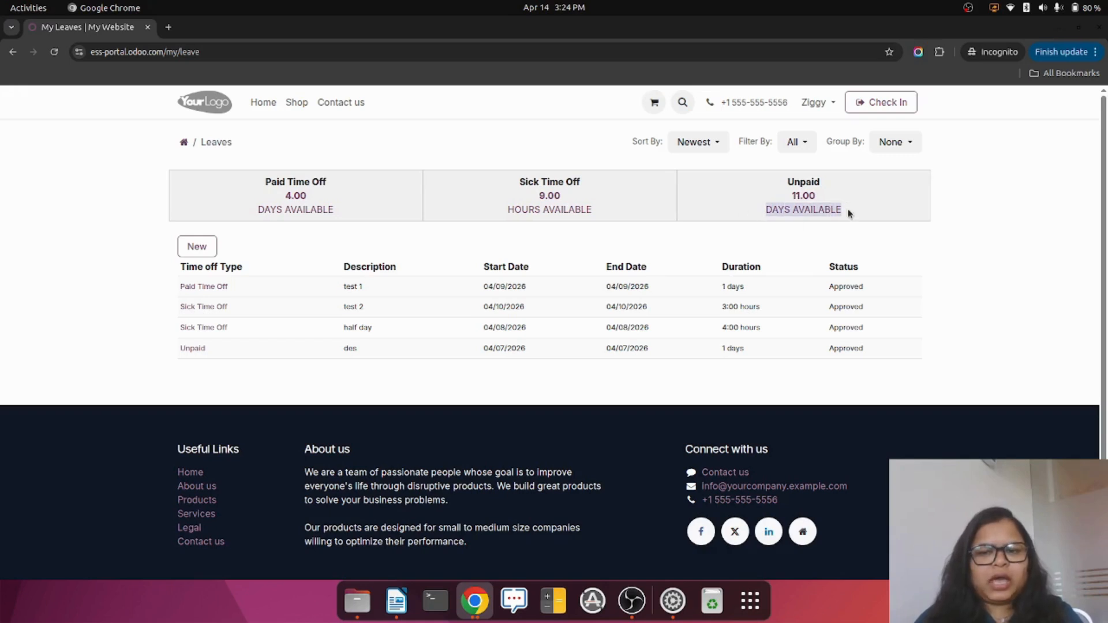
click(719, 243)
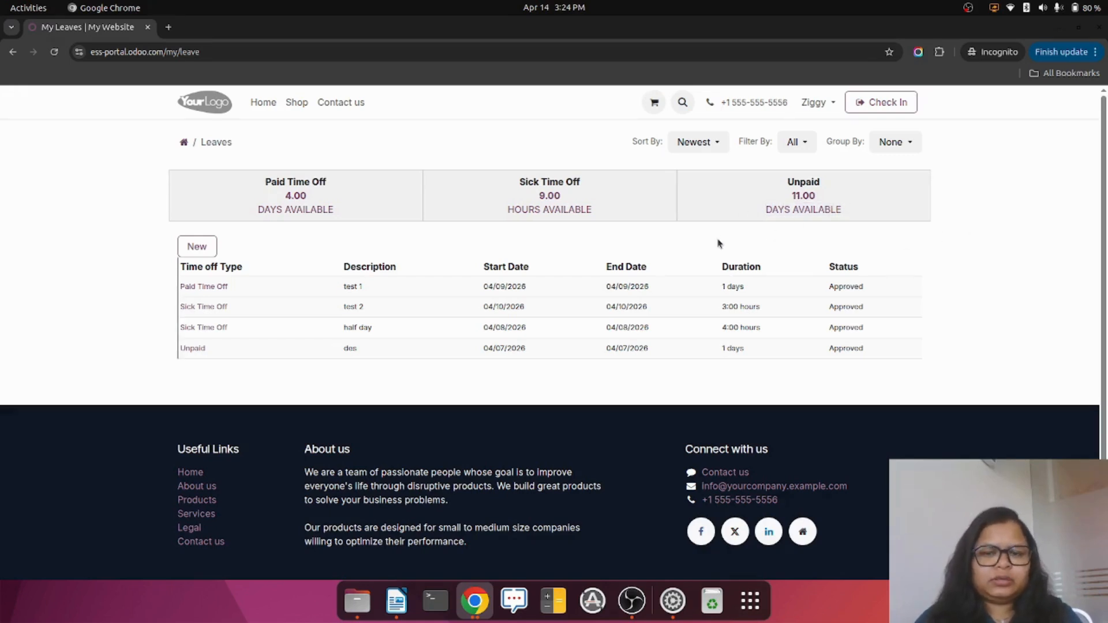